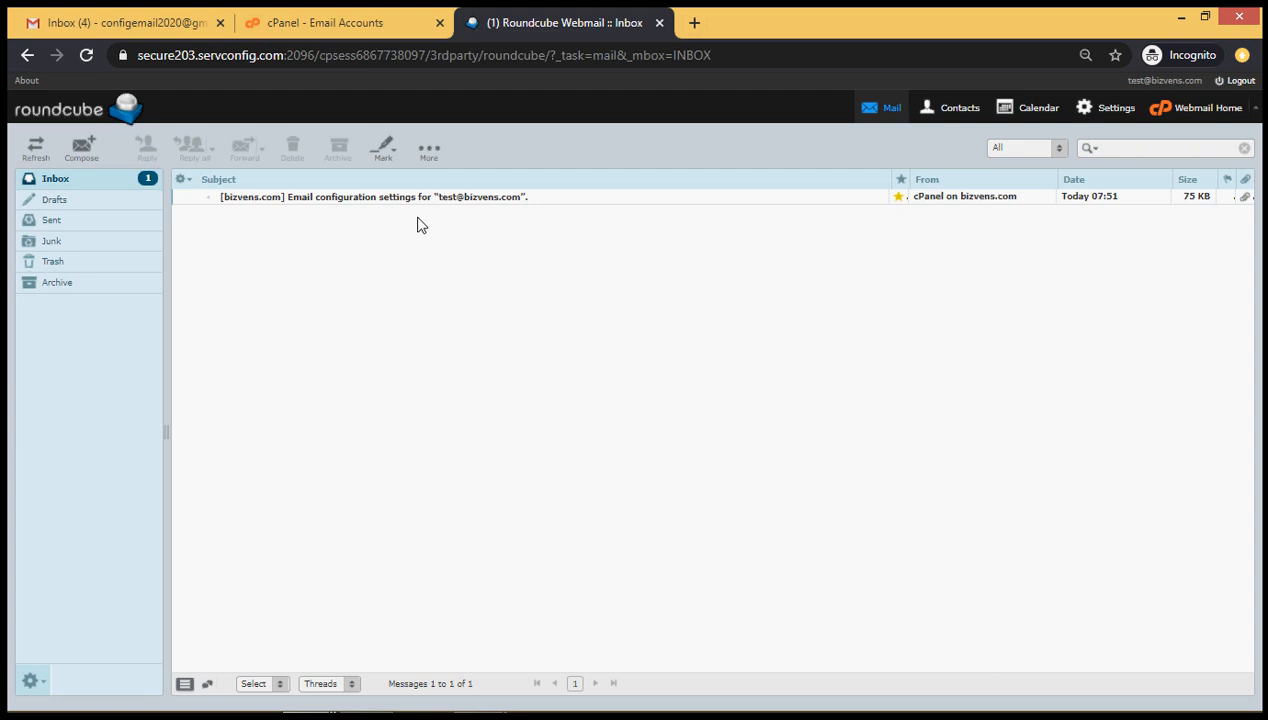
Switch from the Roundcube Webmail tab to the Gmail inbox tab
click(97, 14)
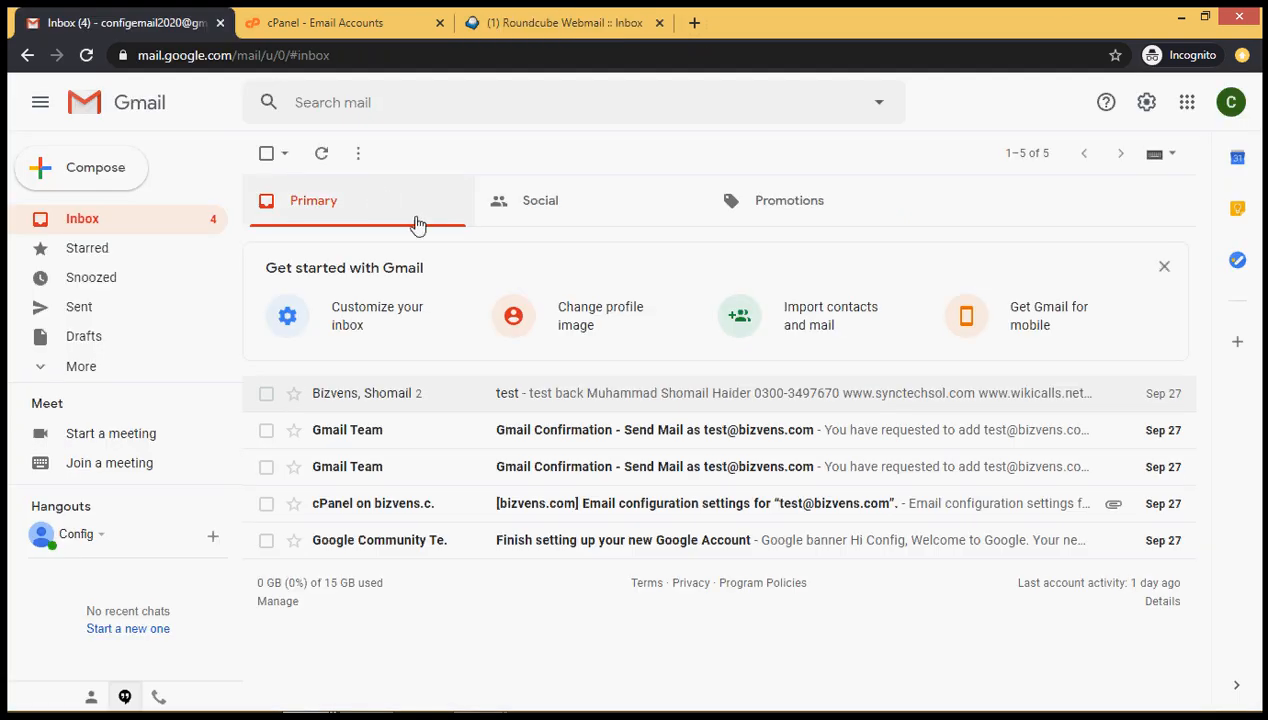
Open Gmail's full settings on the Accounts and Import page
click(1148, 110)
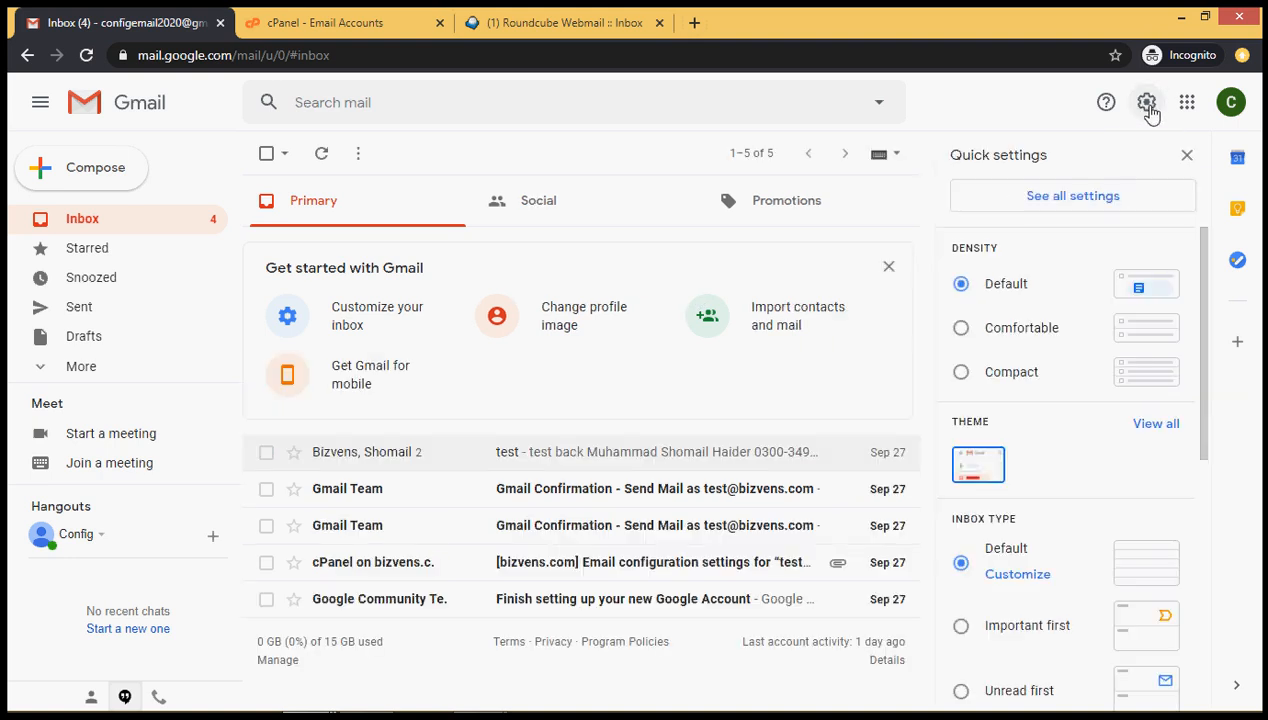
click(1080, 207)
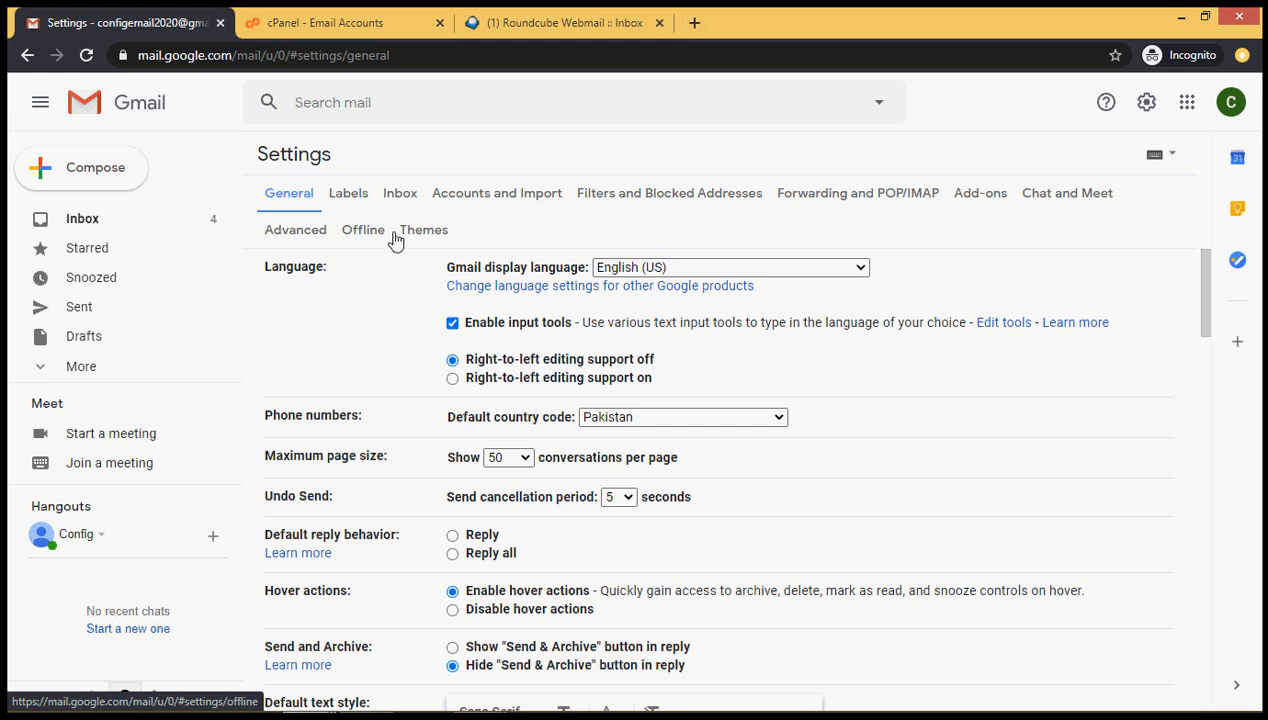
click(475, 203)
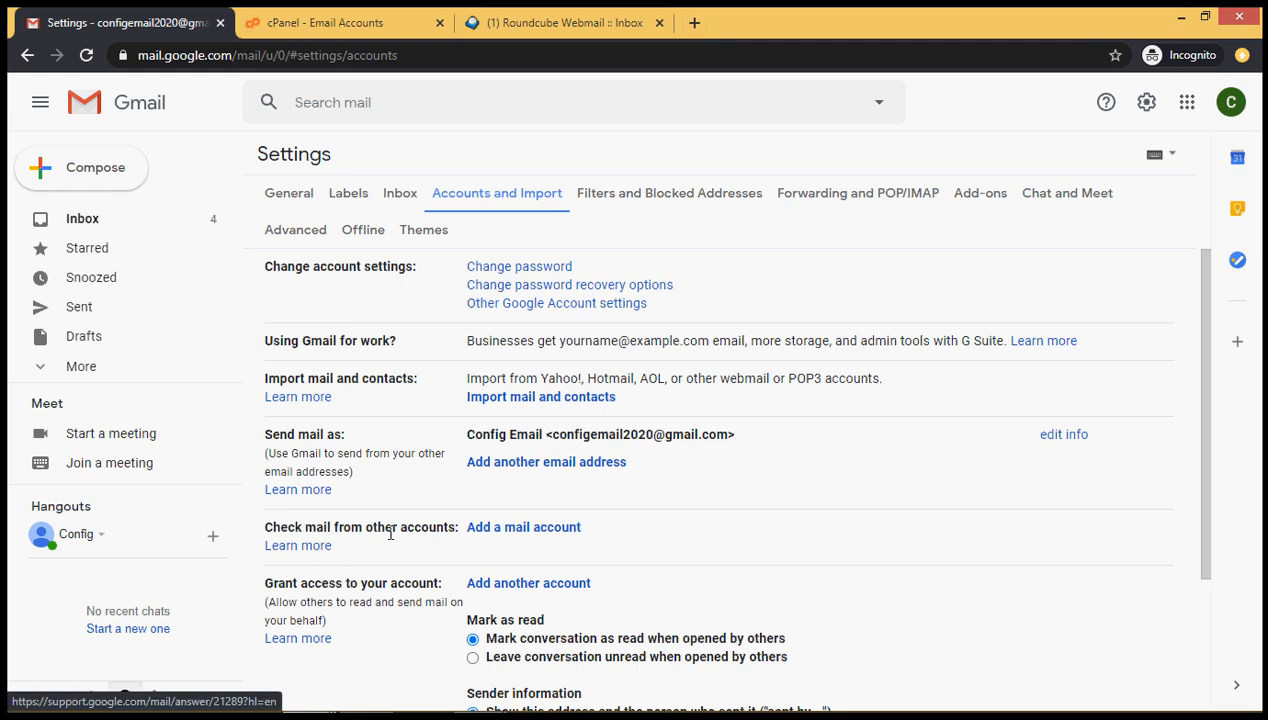
Enter the hosted e-mail address as a new mail account and choose POP3 import
click(509, 530)
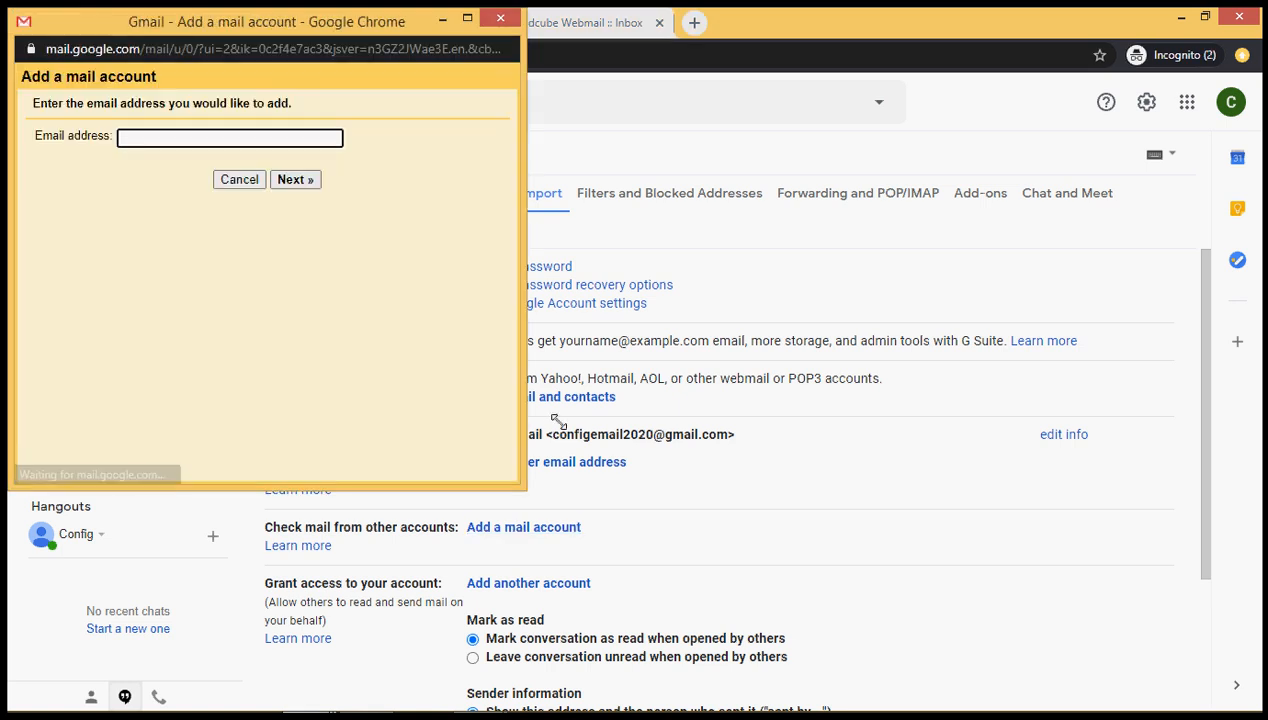
click(150, 139)
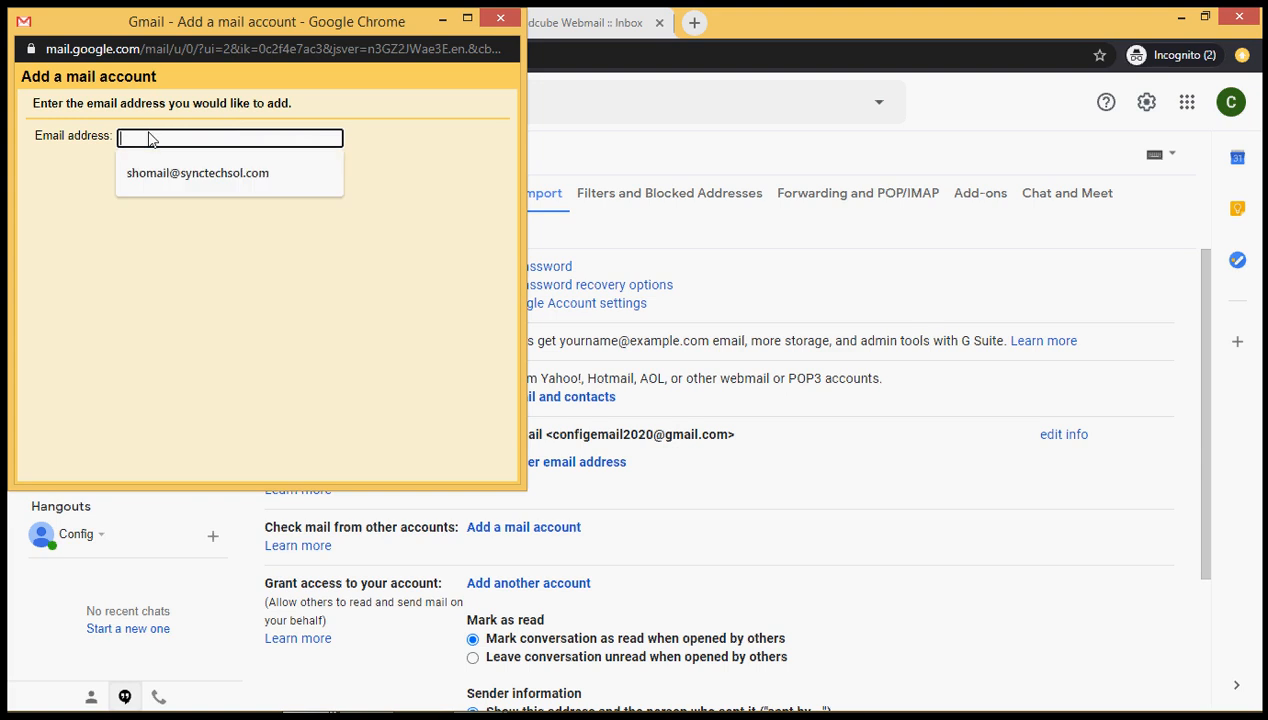
click(170, 233)
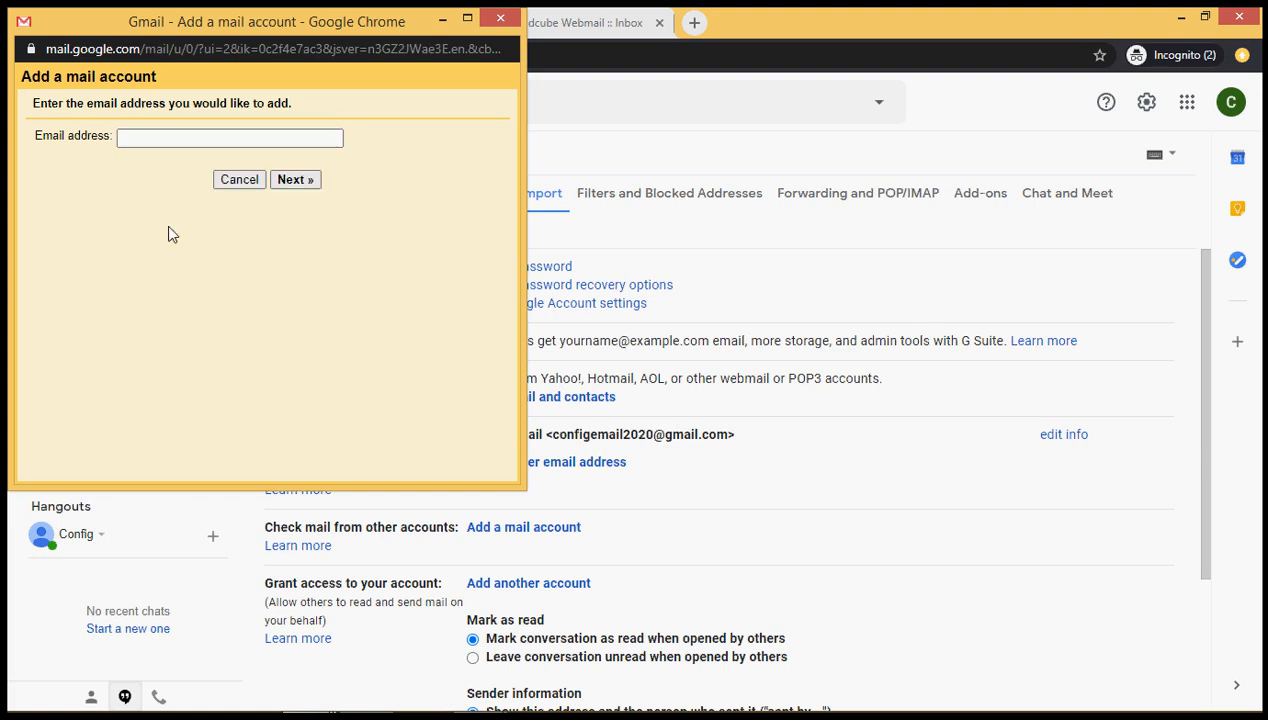
click(179, 139)
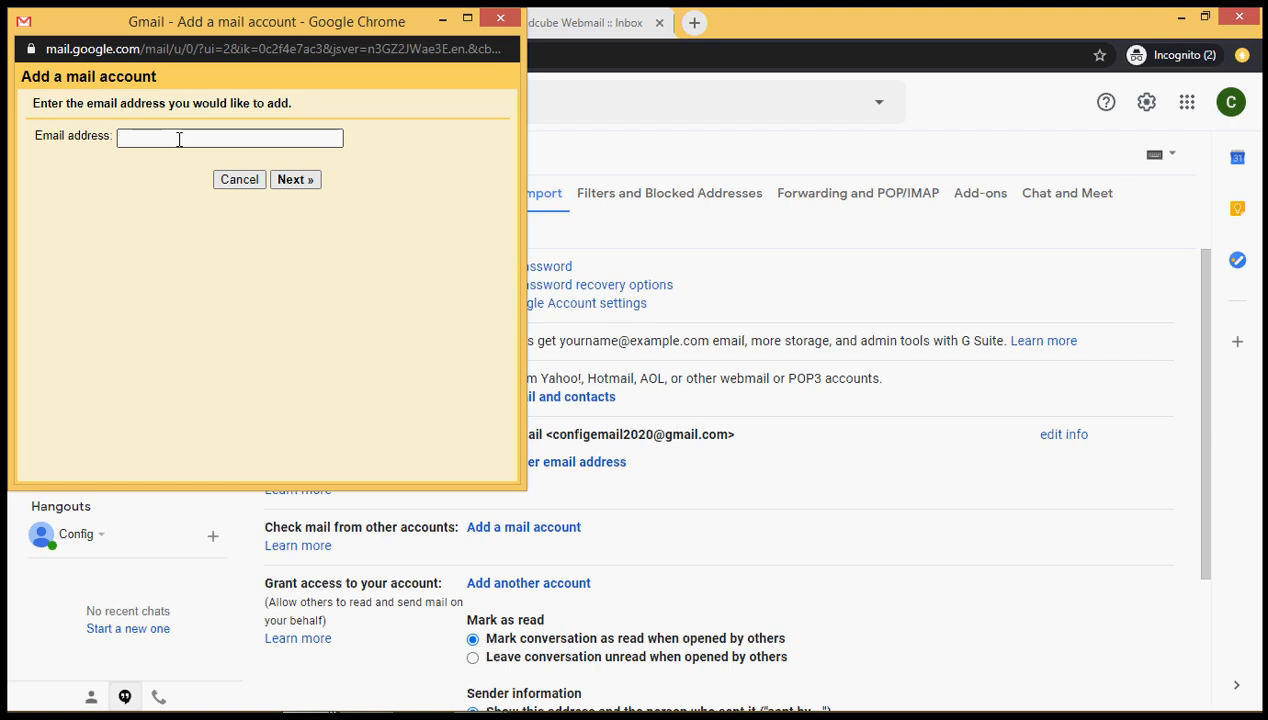
click(179, 139)
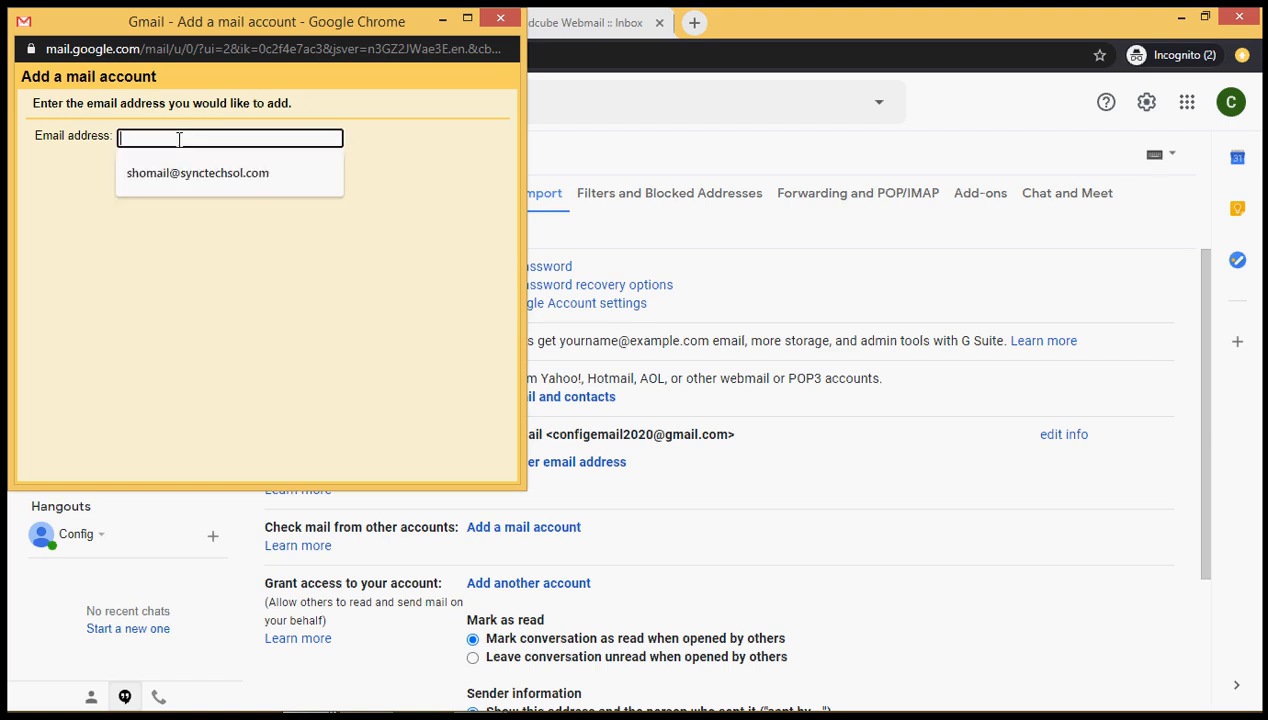
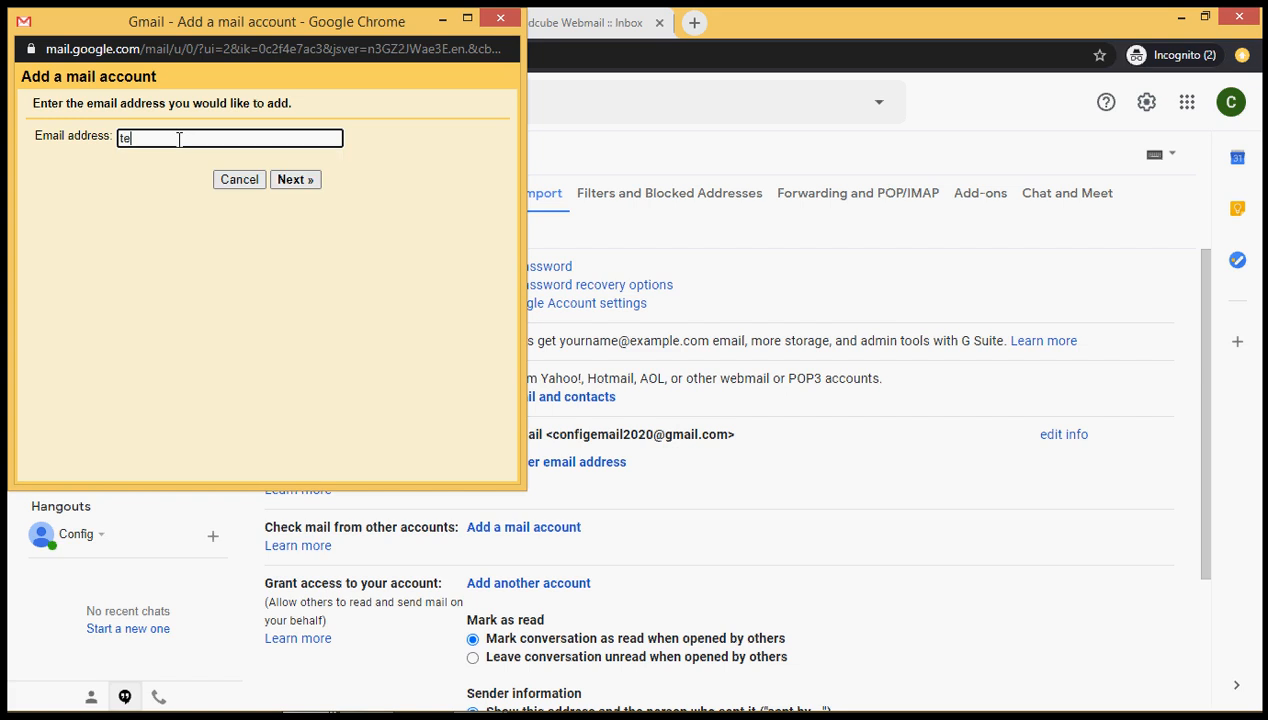
click(306, 186)
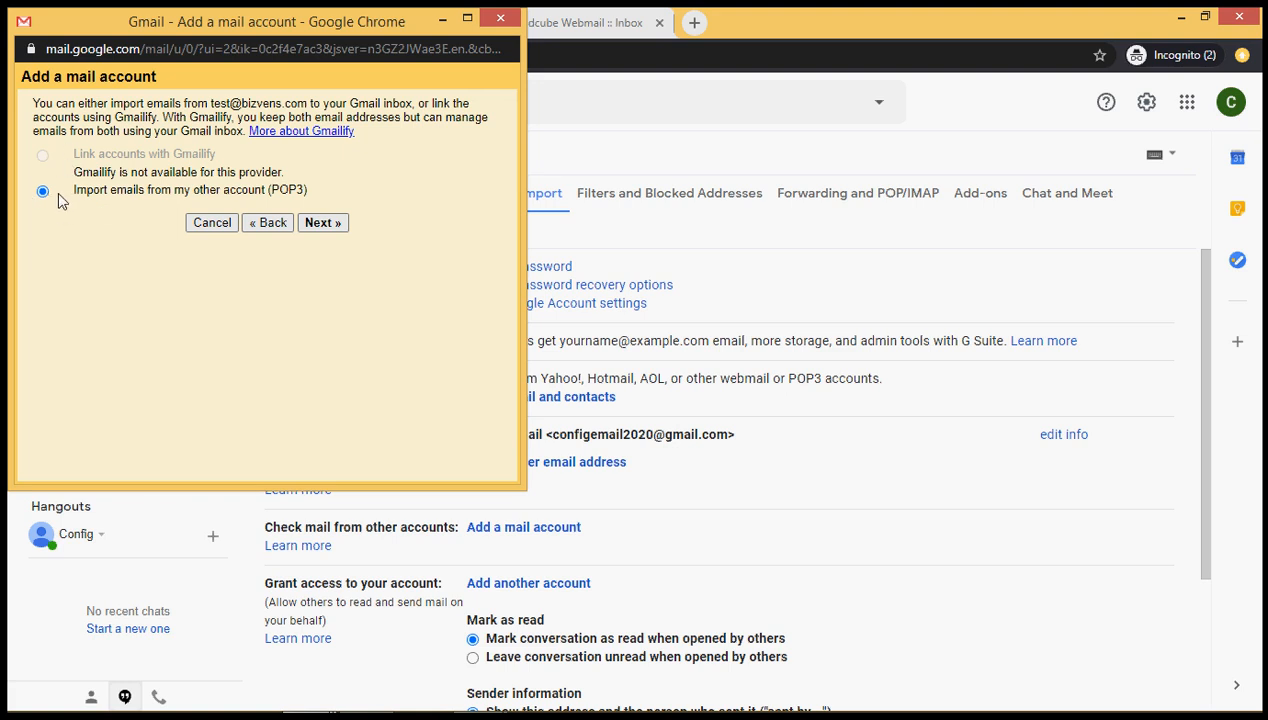
click(310, 225)
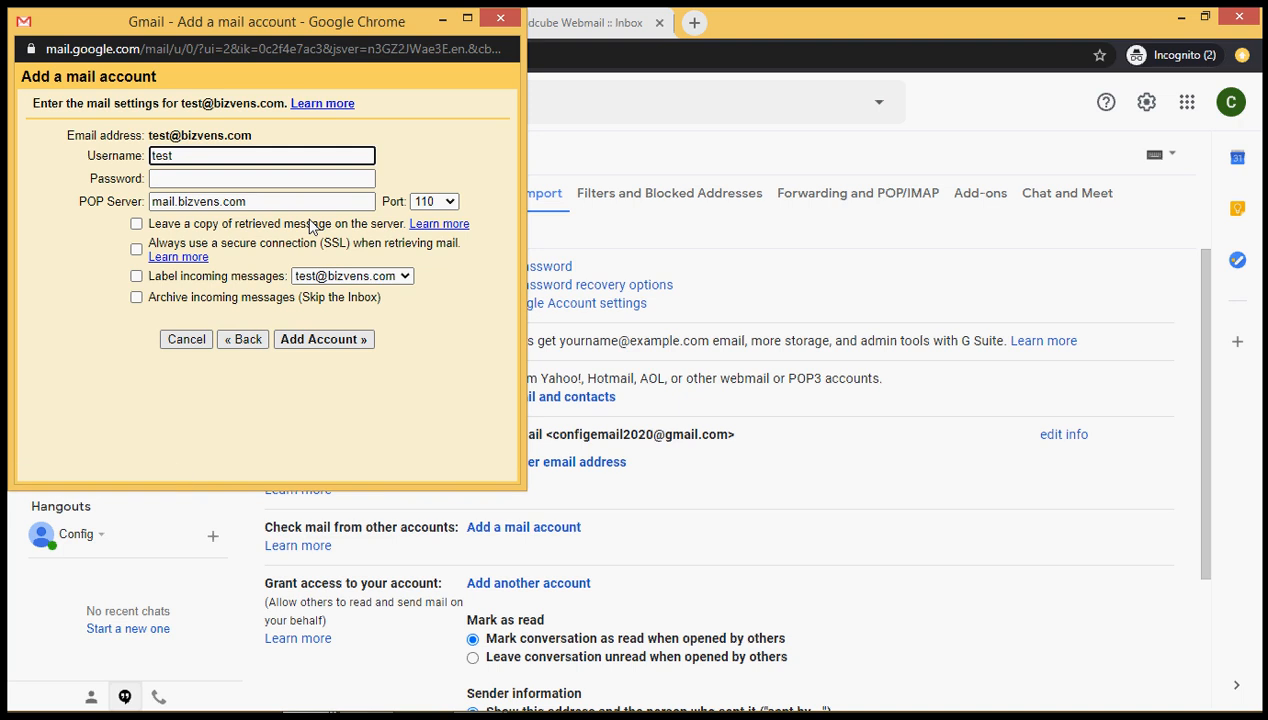
Extend the POP3 username to the full hosted address by appending the bizvens.com domain
click(267, 158)
text(@)
text(bizvens.com)
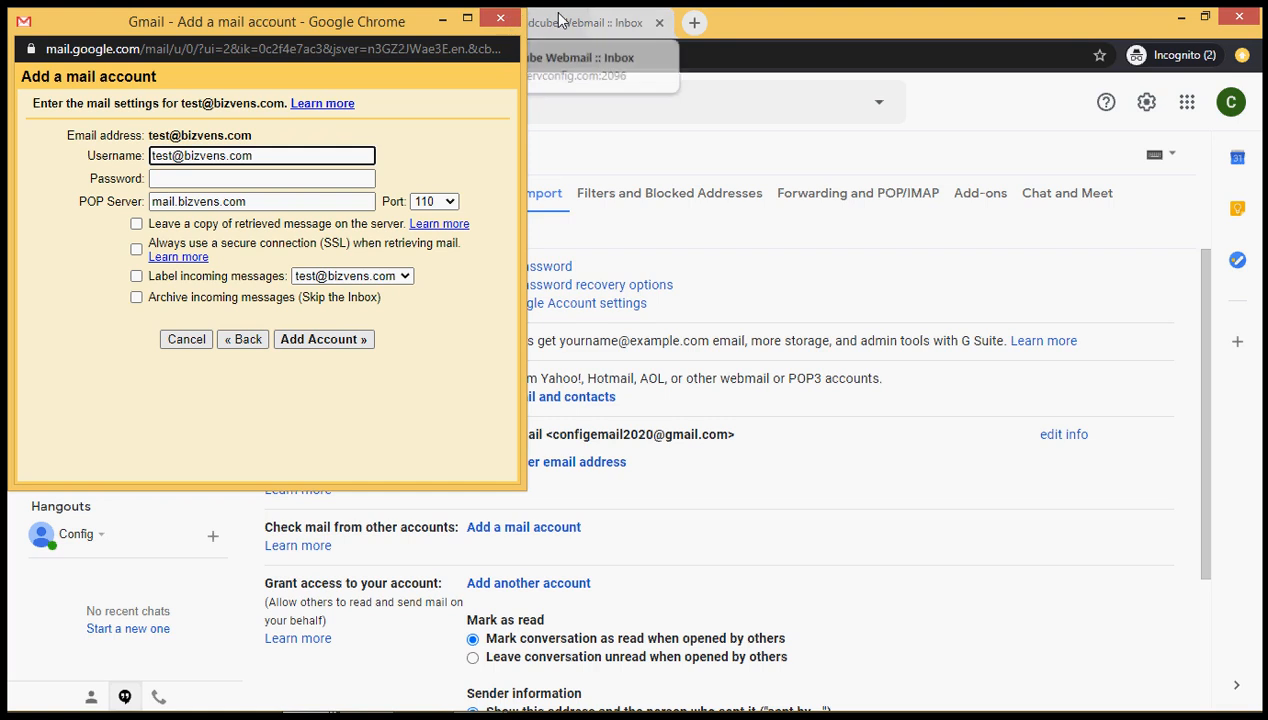
click(558, 22)
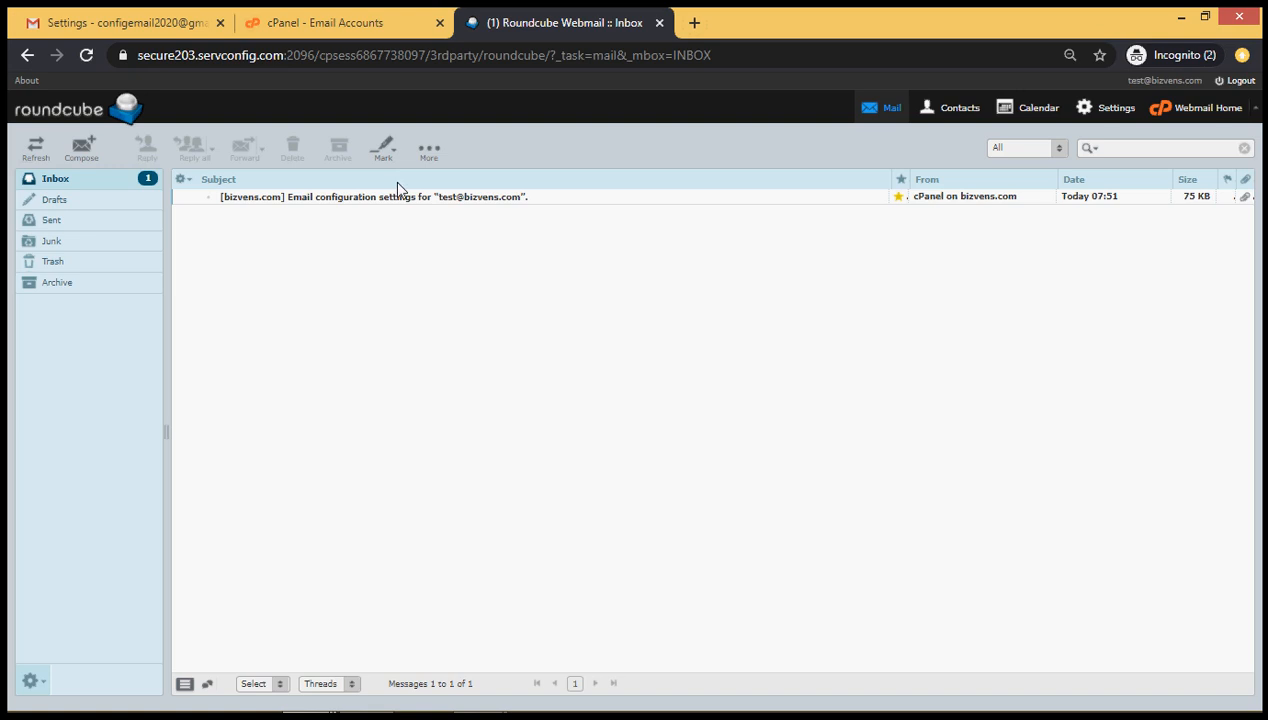
click(152, 16)
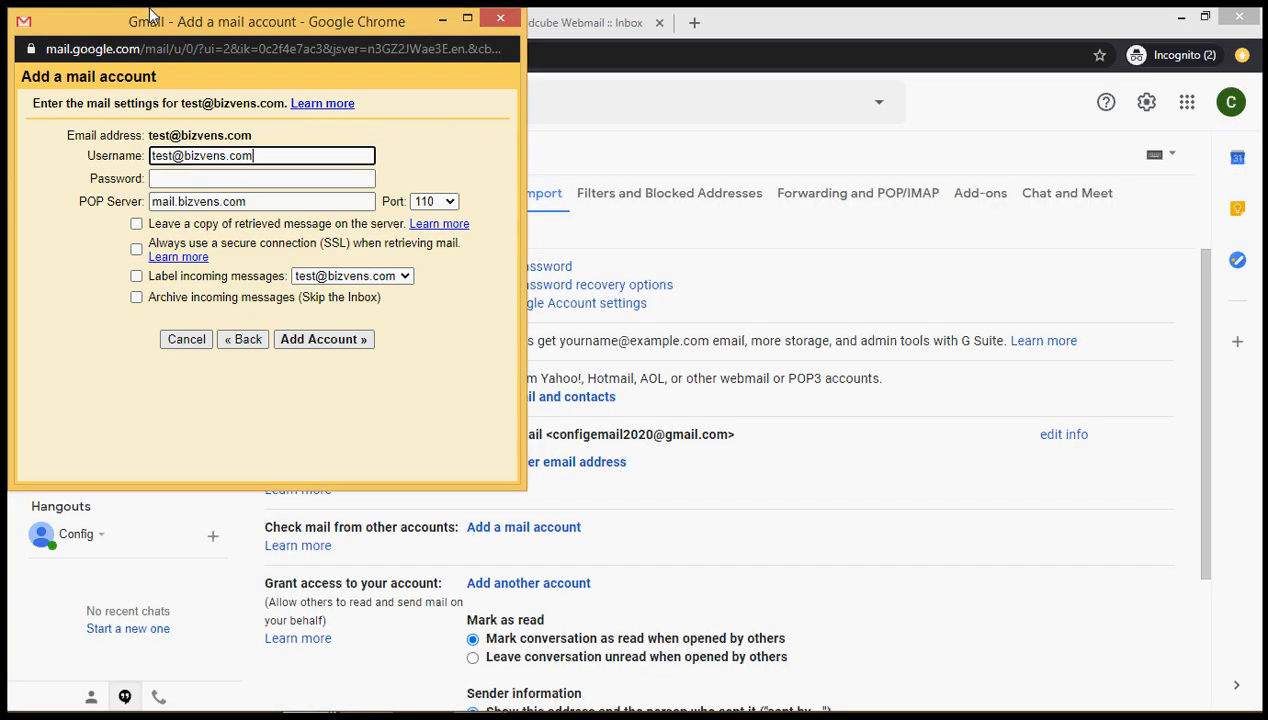
Paste the account password into the Password field, then return to the Roundcube tab
click(228, 178)
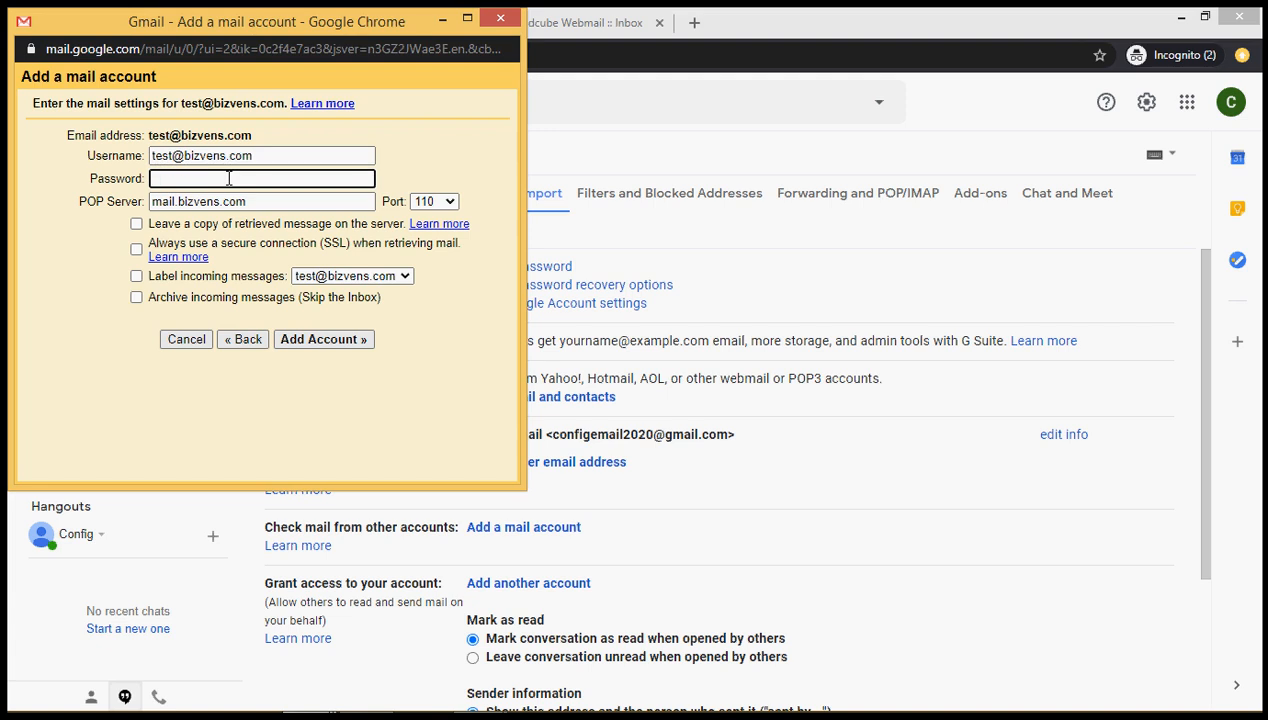
key(ctrl+v)
click(307, 202)
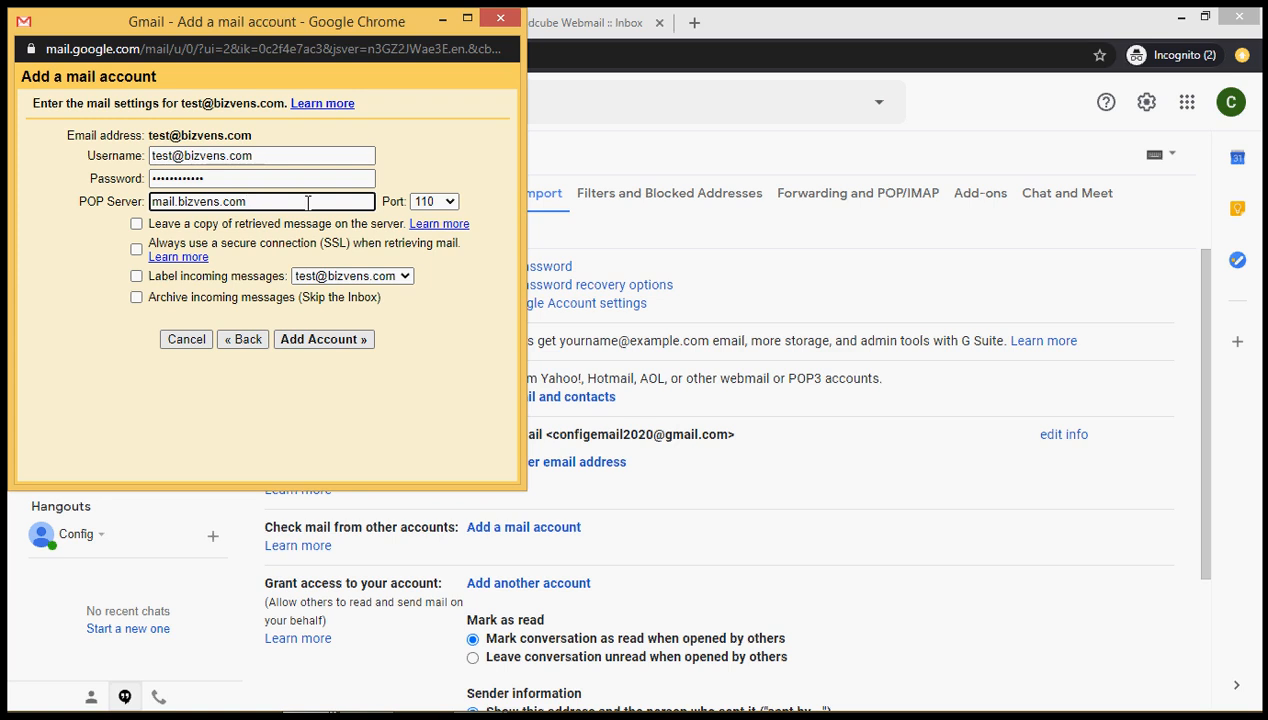
click(595, 22)
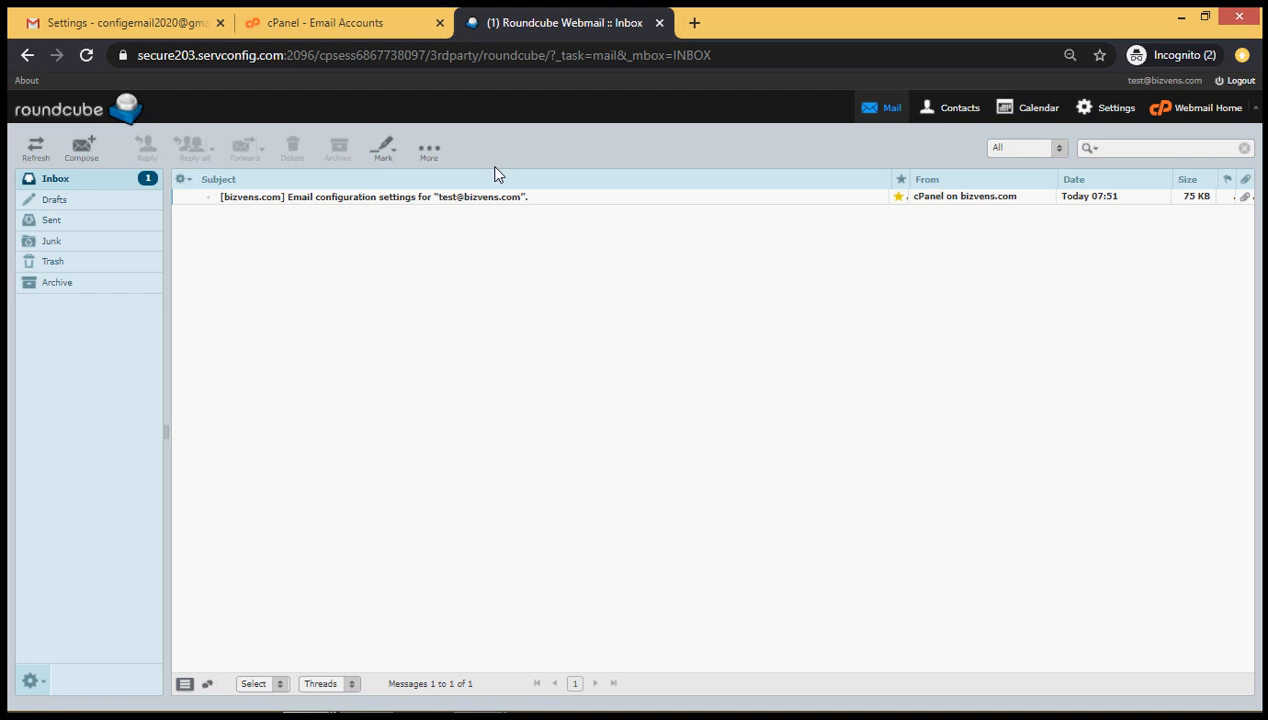
Show cPanel's manual mail client settings listing secure203.servconfig.com with POP3 port 995
key(alt+Tab)
key(alt+Tab)
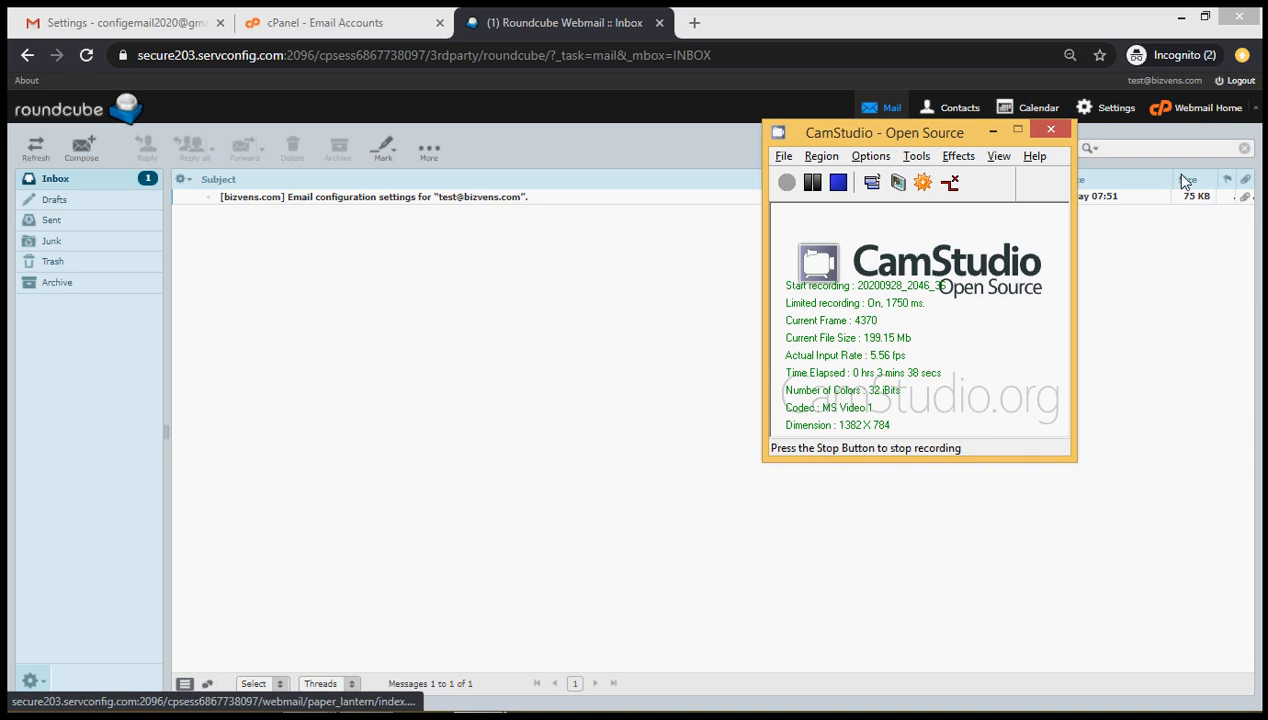
click(1189, 246)
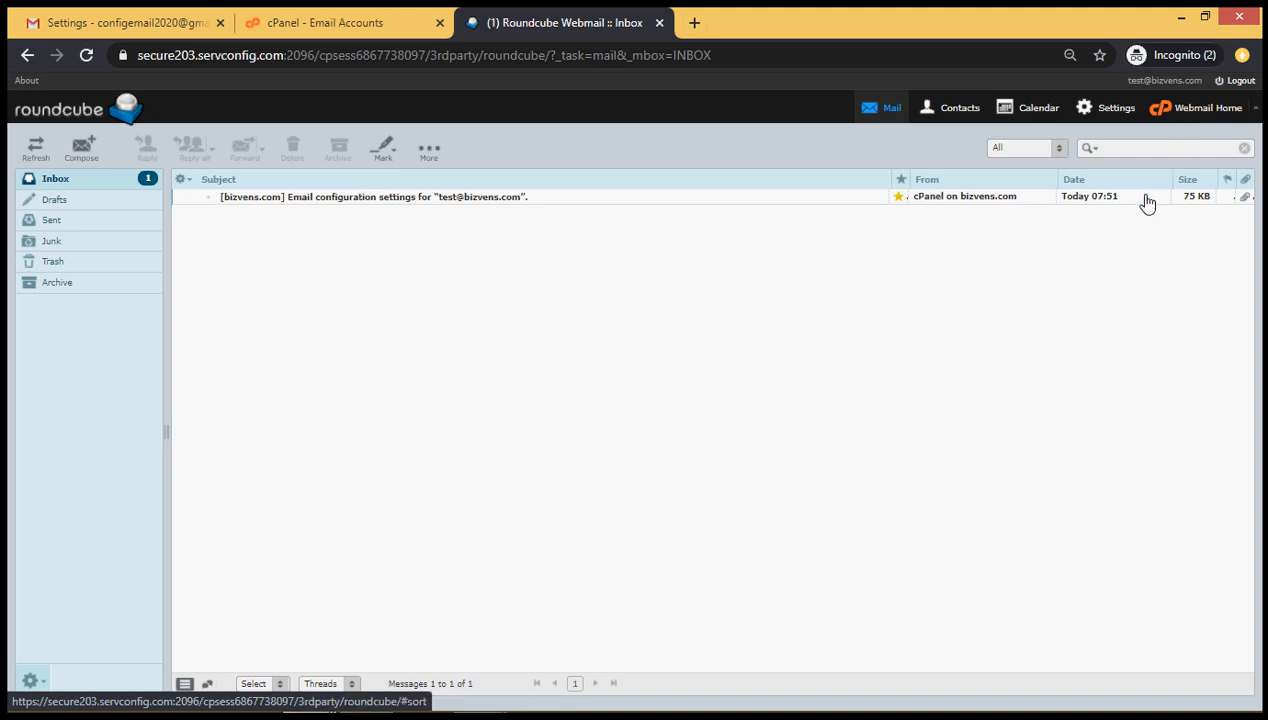
click(1185, 120)
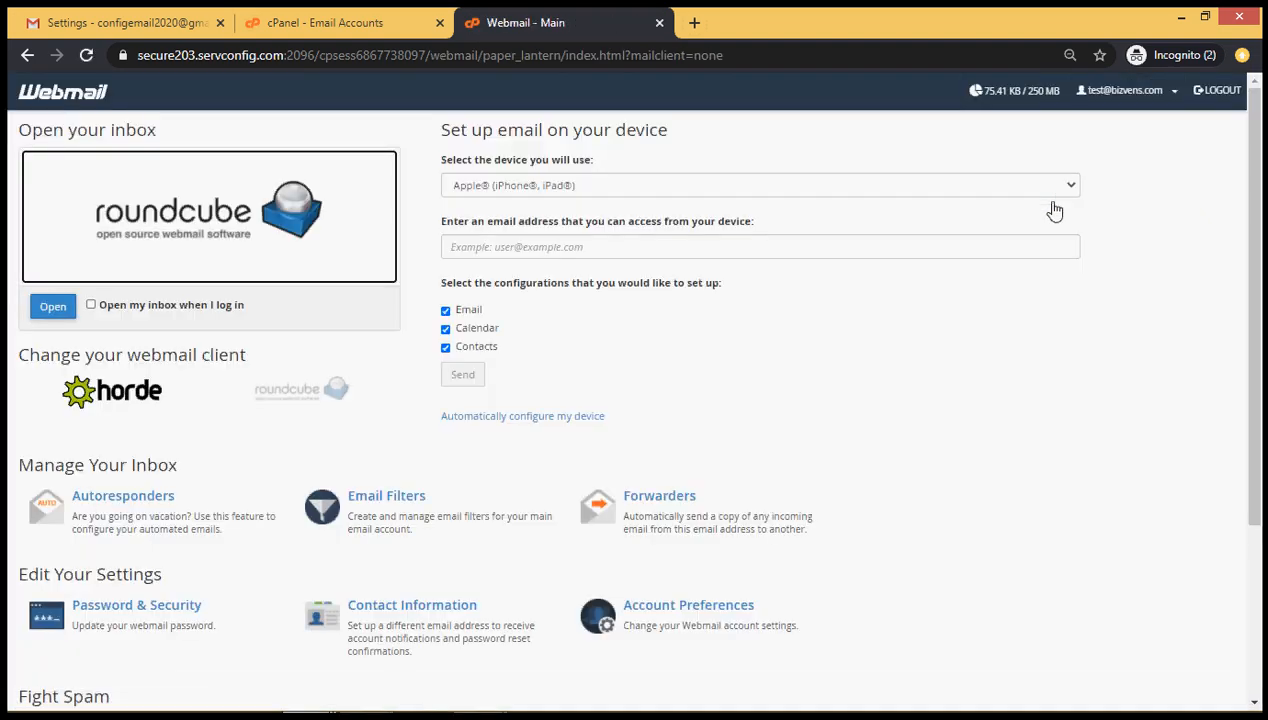
scroll(1054, 210, down, 3)
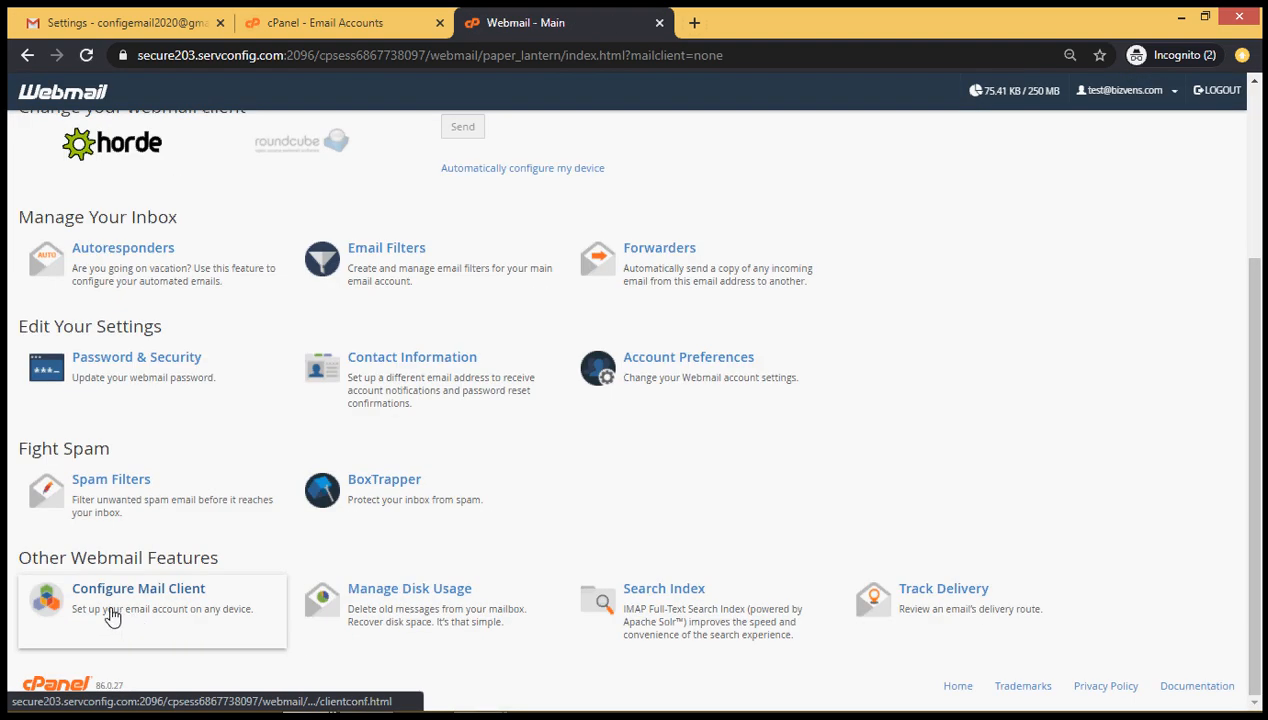
click(143, 611)
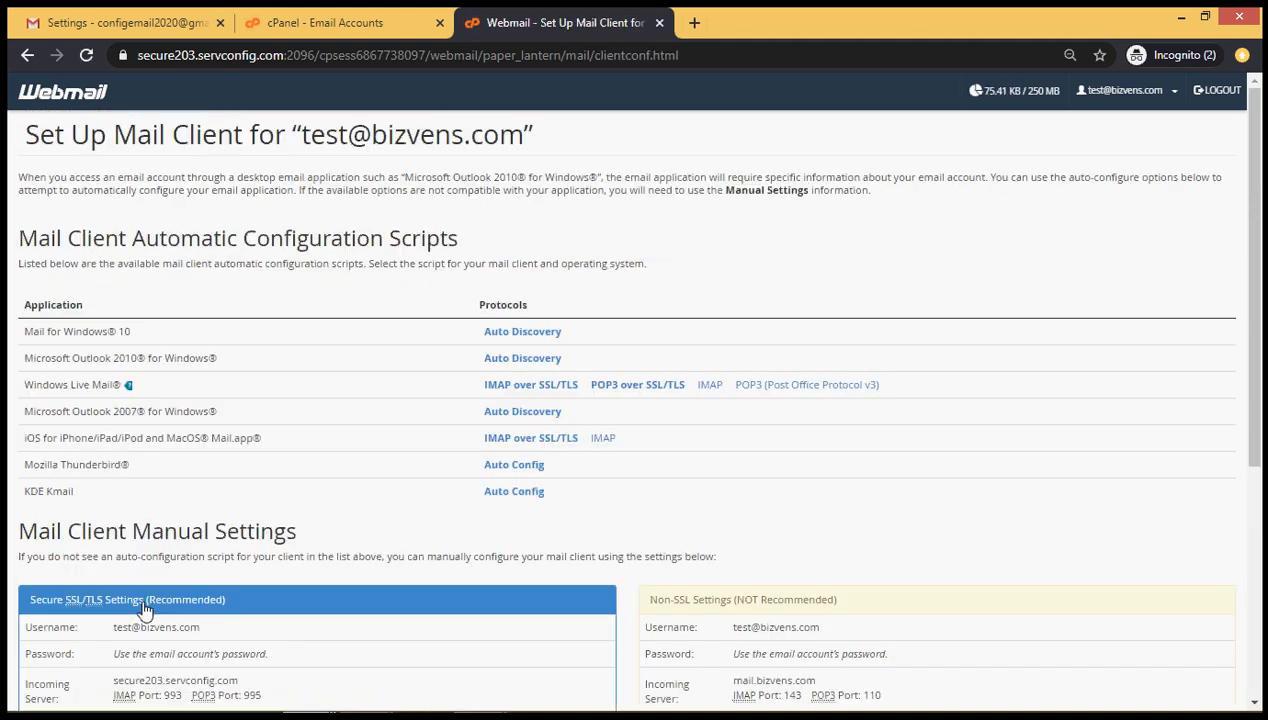
scroll(143, 611, down, 3)
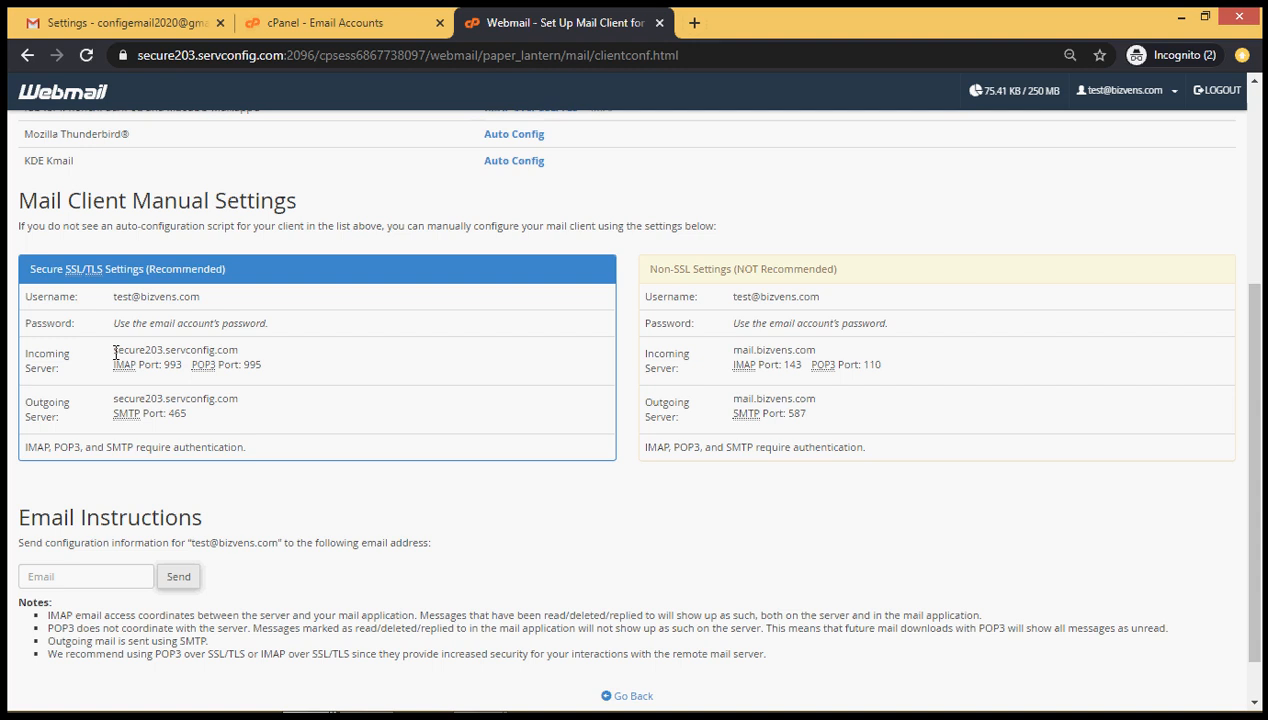
Copy secure203.servconfig.com from webmail into Gmail's POP Server field and pick port 995
drag(115, 352, 248, 356)
key(ctrl+c)
key(alt+Tab)
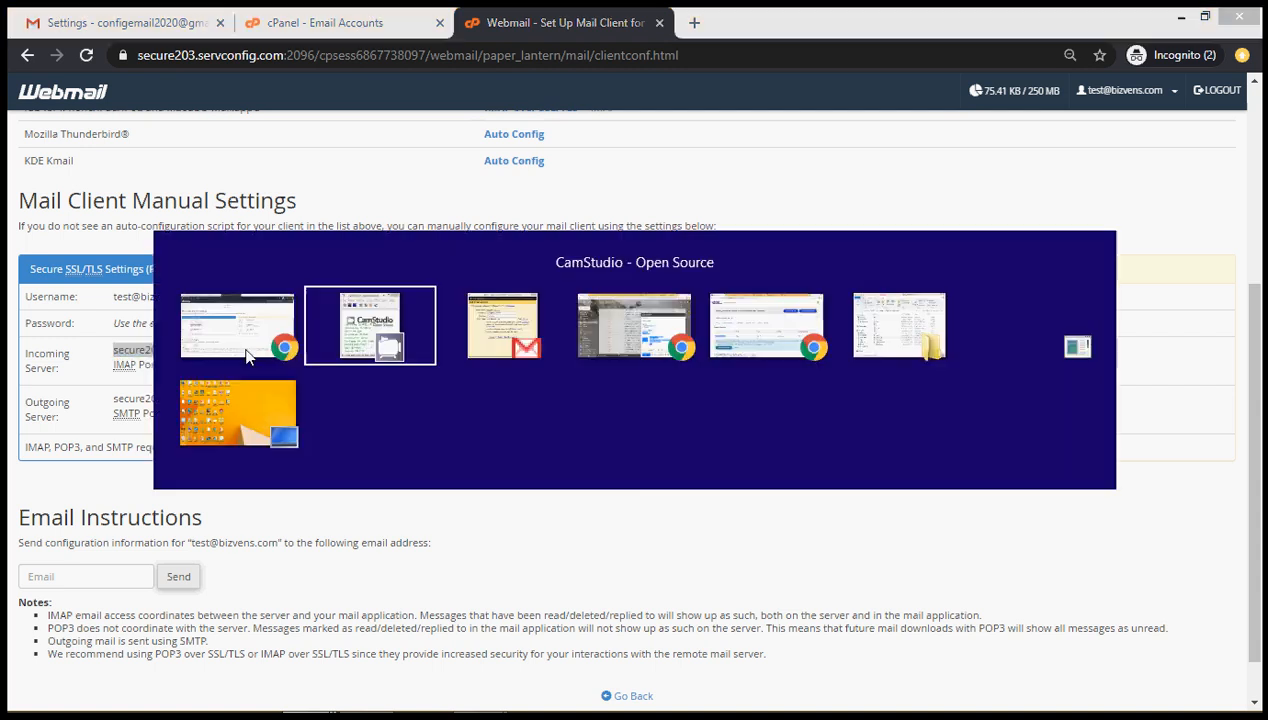
key(alt+Tab)
key(alt+Tab)
key(alt+Tab)
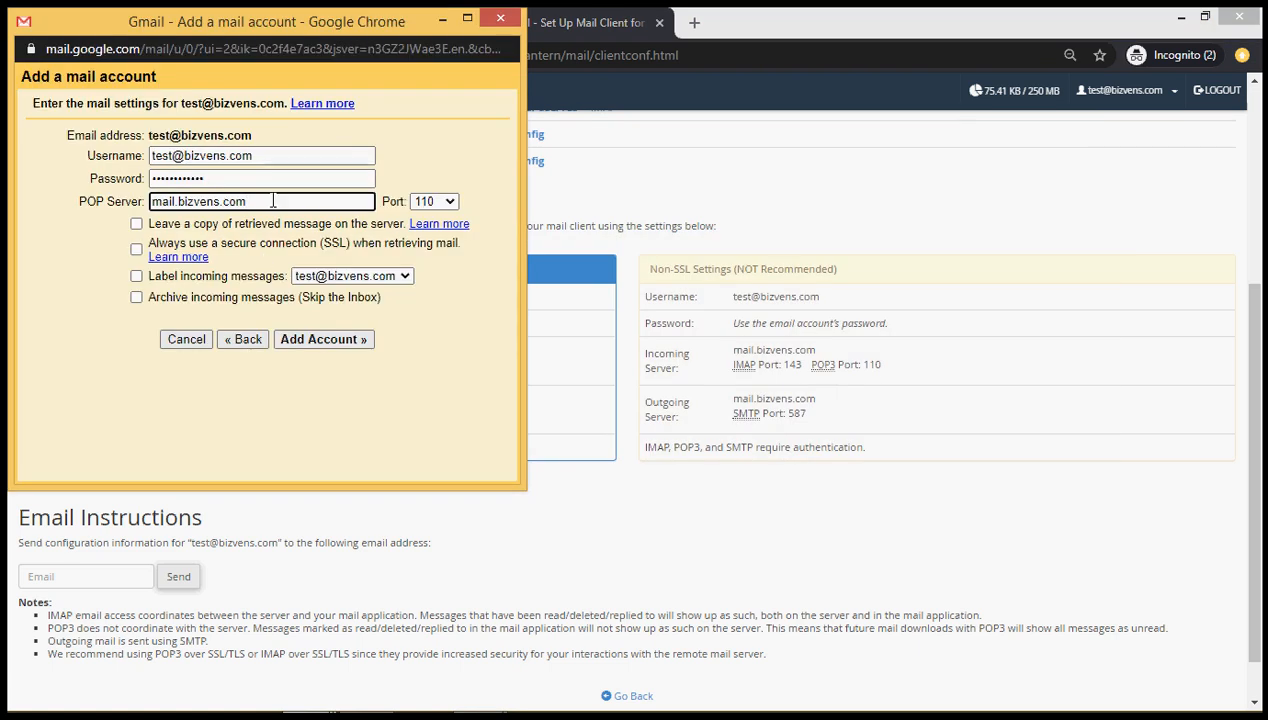
triple_click(273, 201)
key(ctrl+v)
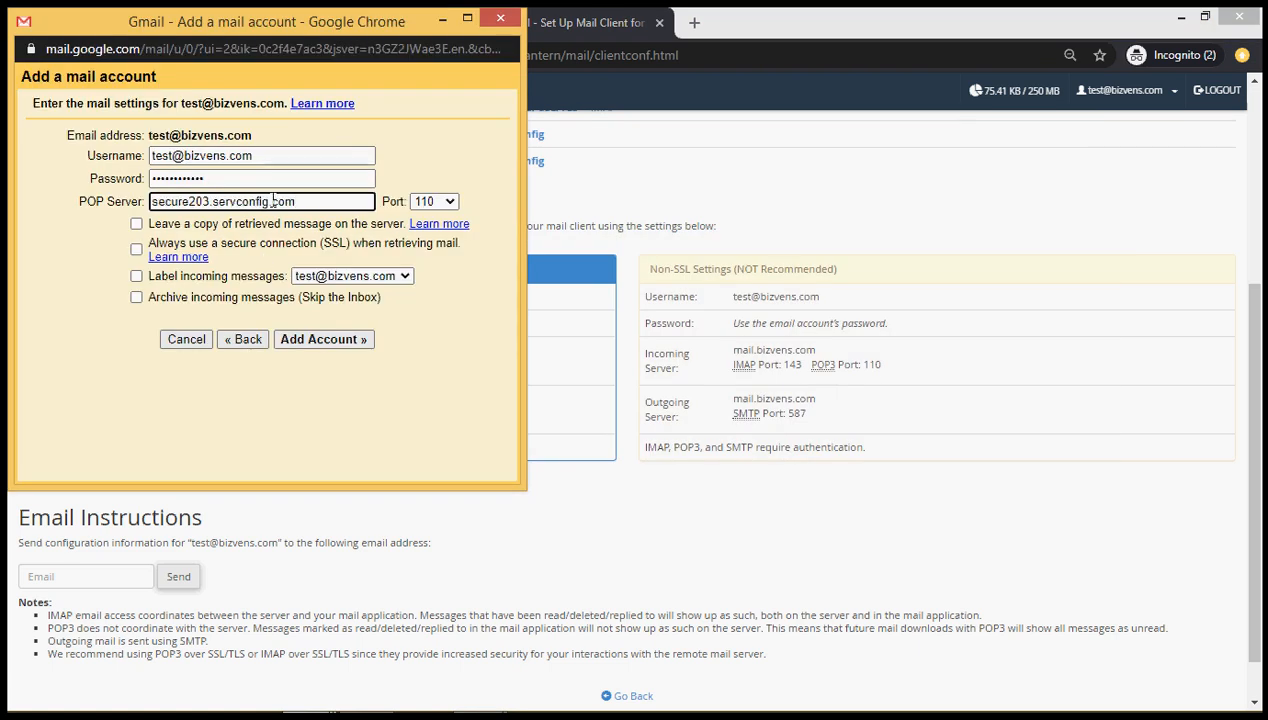
key(Tab)
key(alt+Tab)
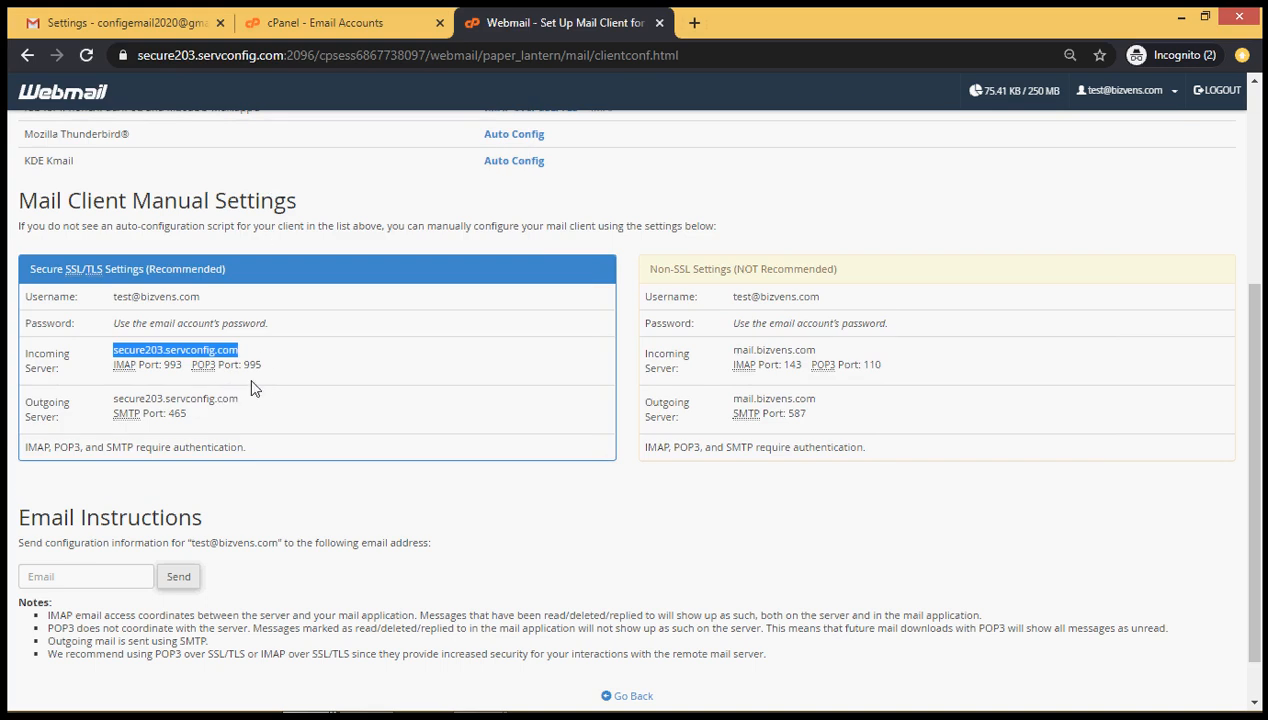
key(alt+Tab)
click(443, 203)
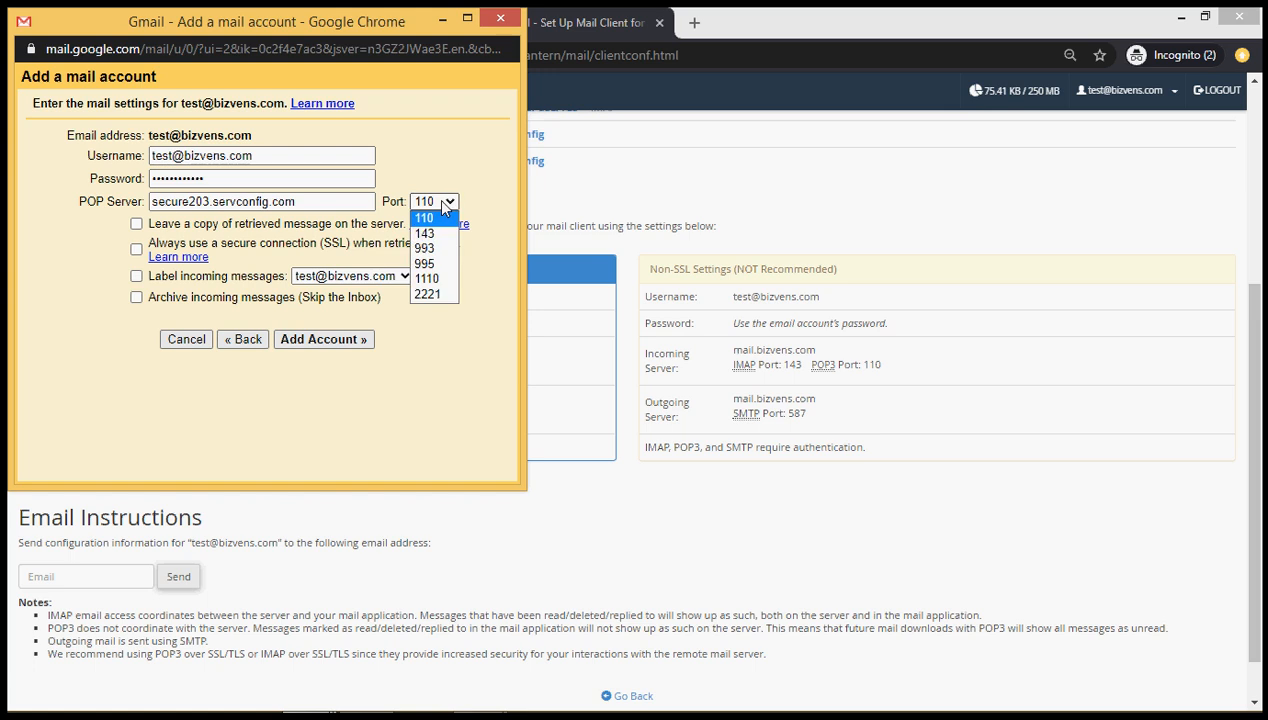
click(430, 263)
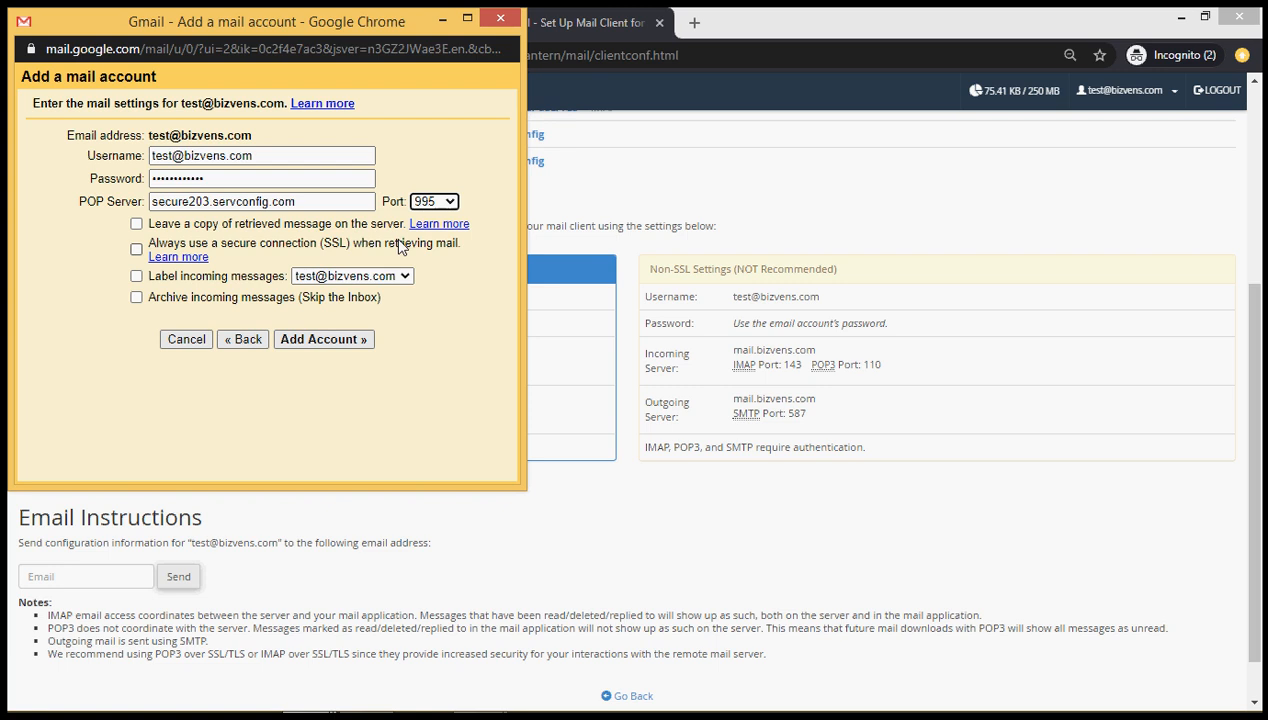
Enable leaving a copy on the server, SSL retrieval, and labelling incoming messages
click(137, 226)
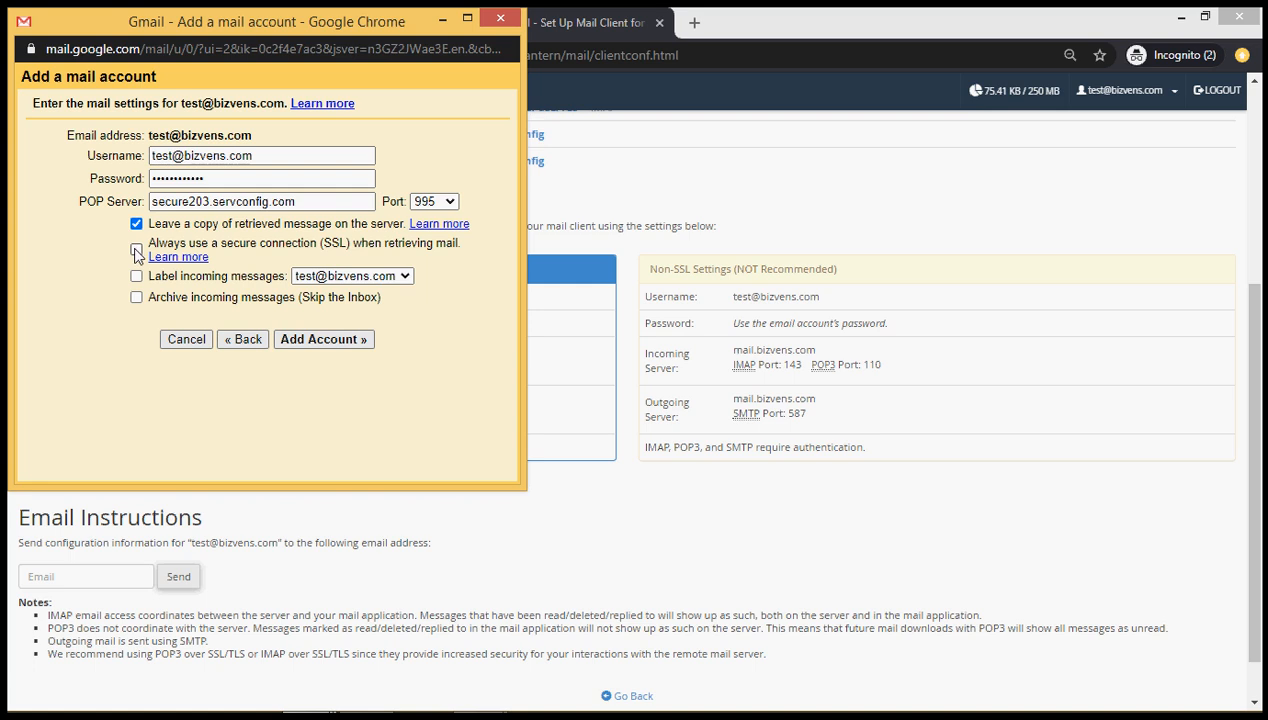
click(137, 252)
click(137, 277)
click(326, 274)
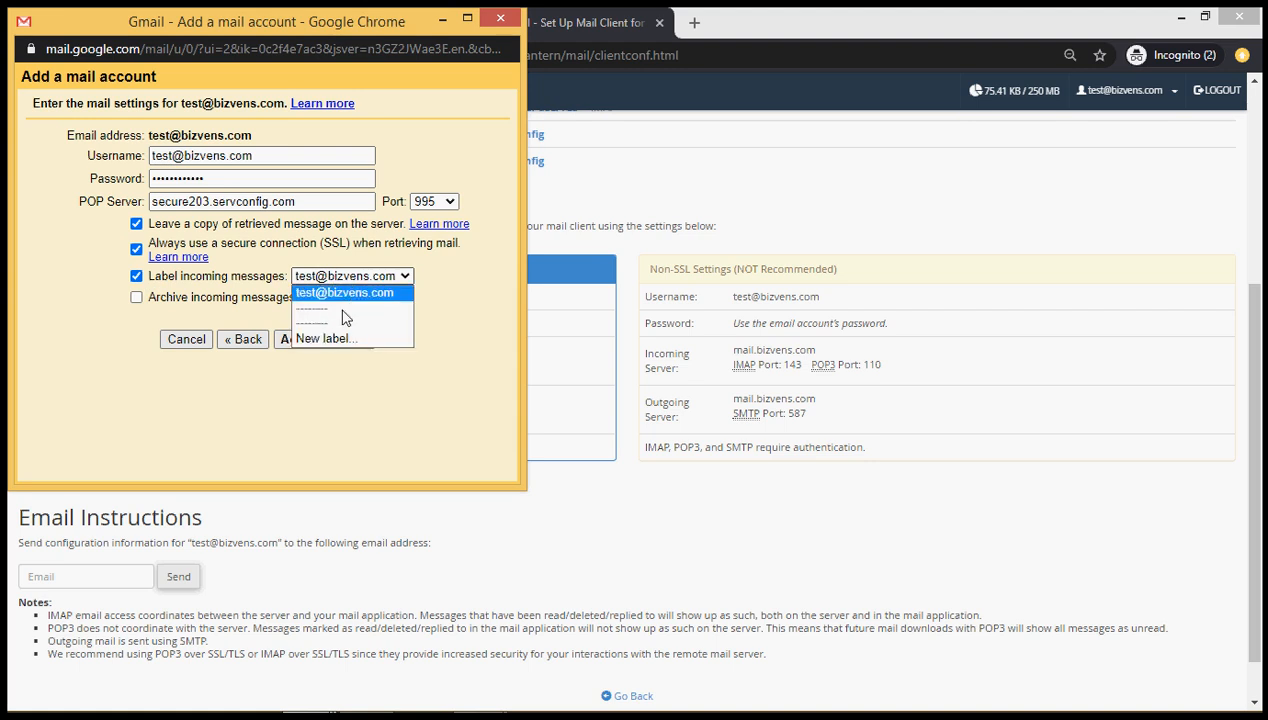
Create a 'Test email' label for incoming mail, add the account, and opt to send as it
click(335, 338)
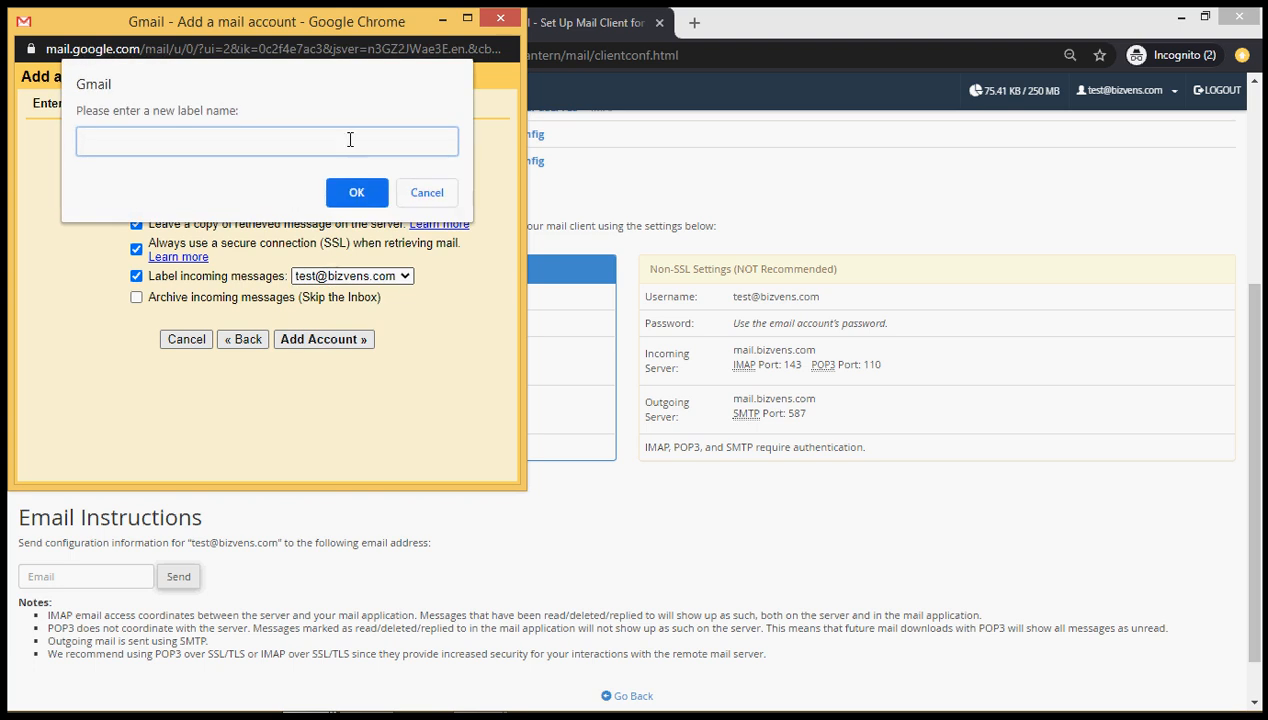
text(Test email)
click(357, 192)
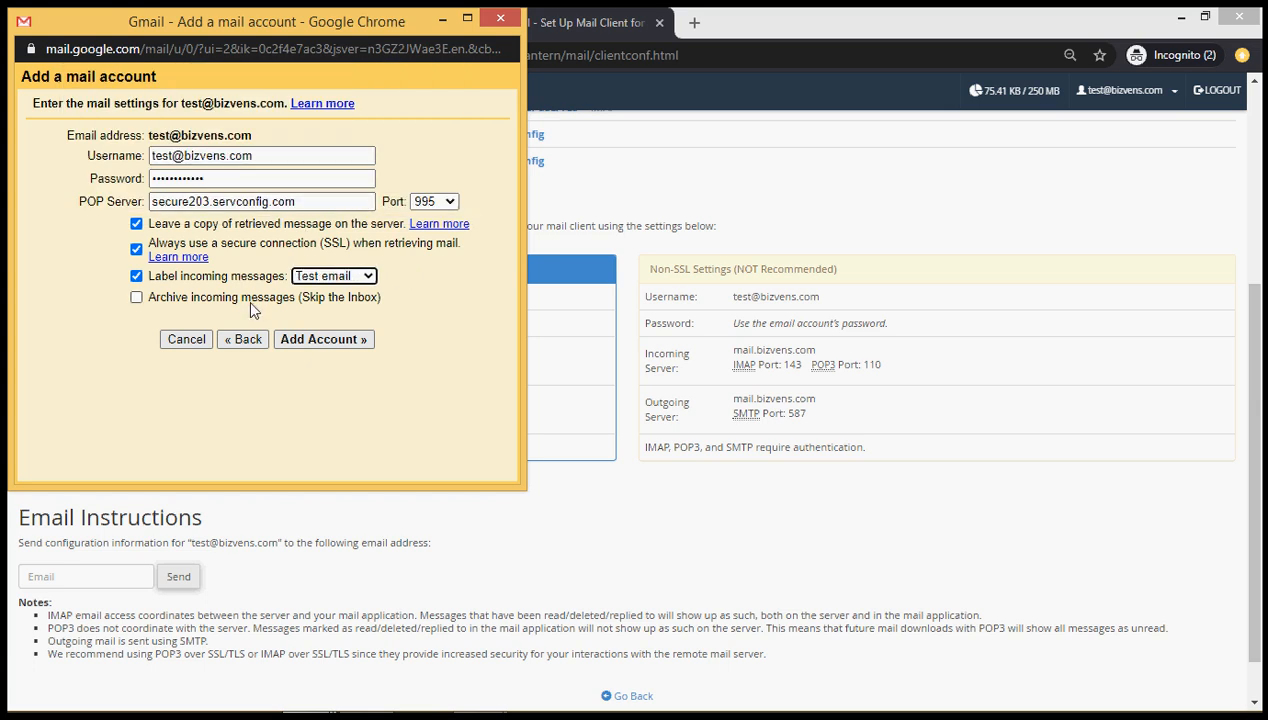
click(311, 344)
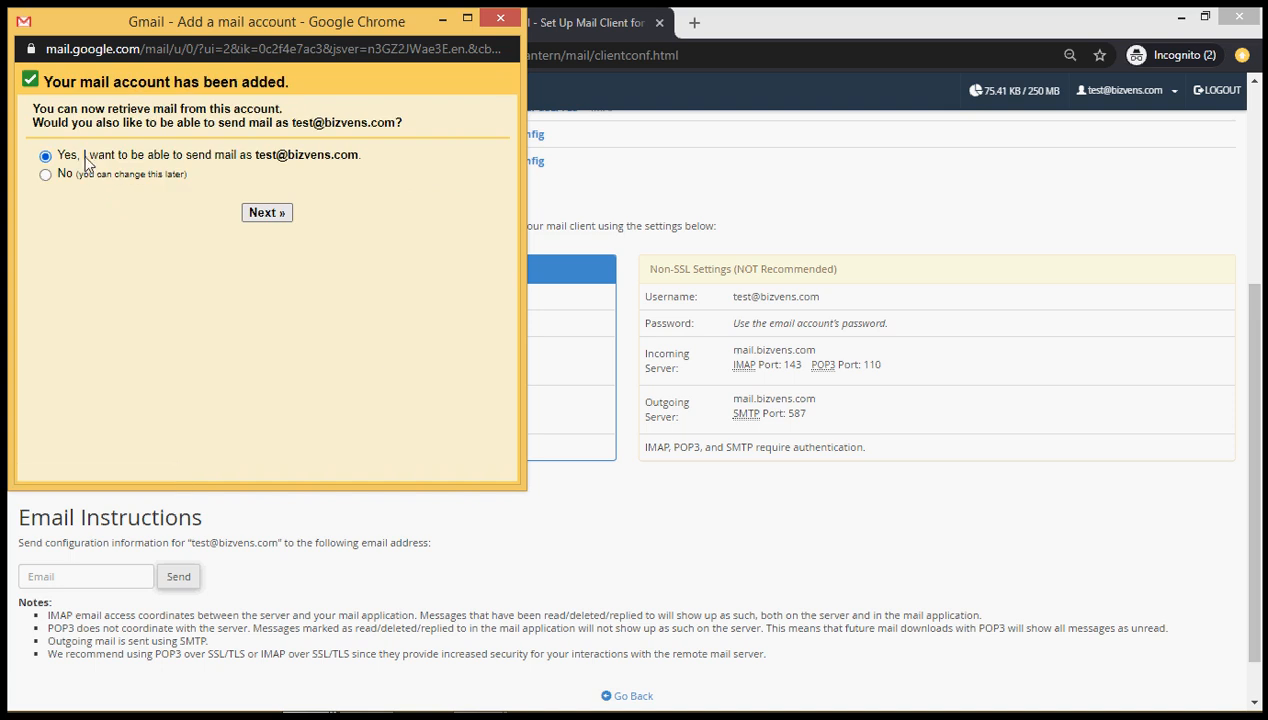
click(267, 215)
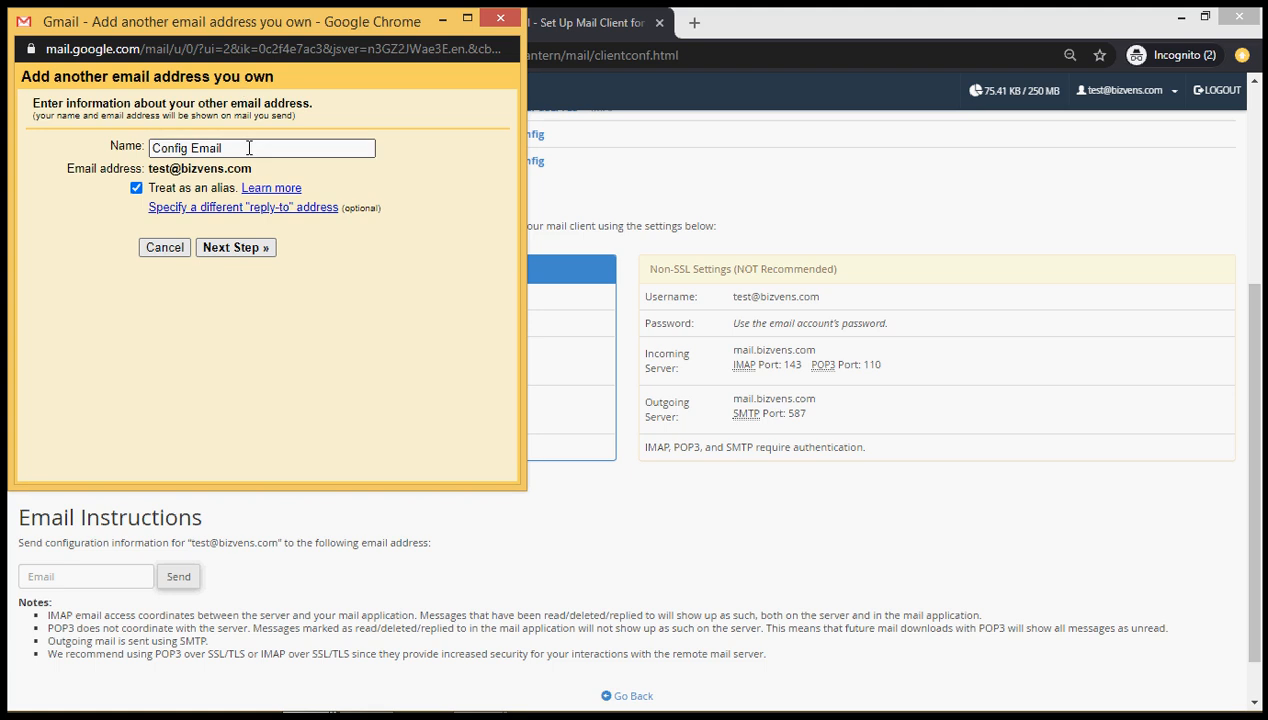
Replace the sender name 'Config Email' with 'Test Email account'
drag(249, 147, 93, 155)
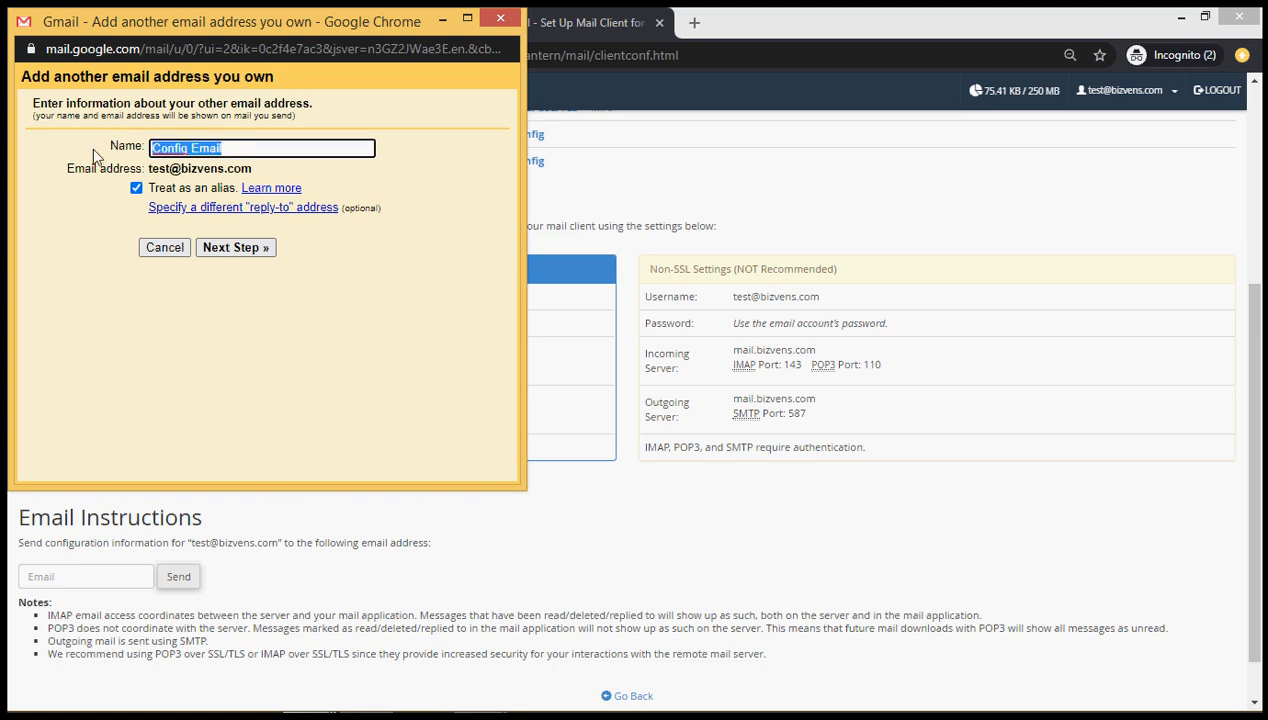
text(Test )
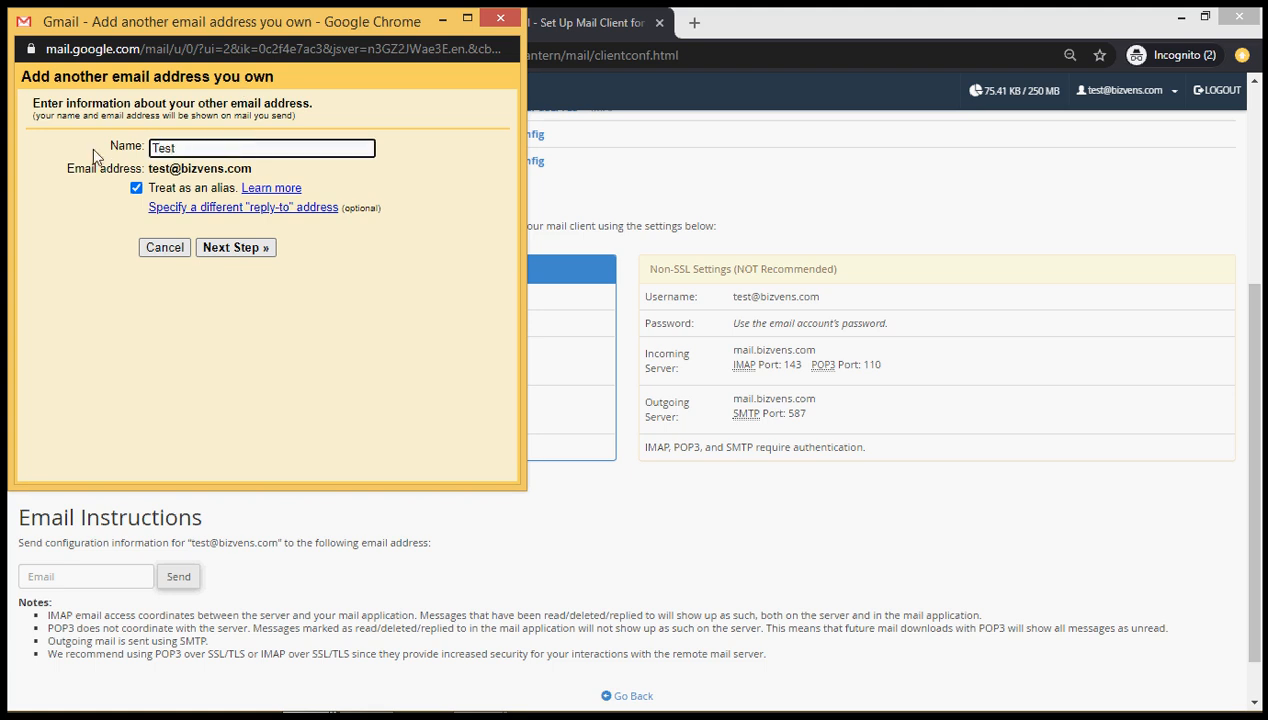
text(Email account)
Set the SMTP server to secure203.servconfig.com on port 465, copied from webmail
click(226, 251)
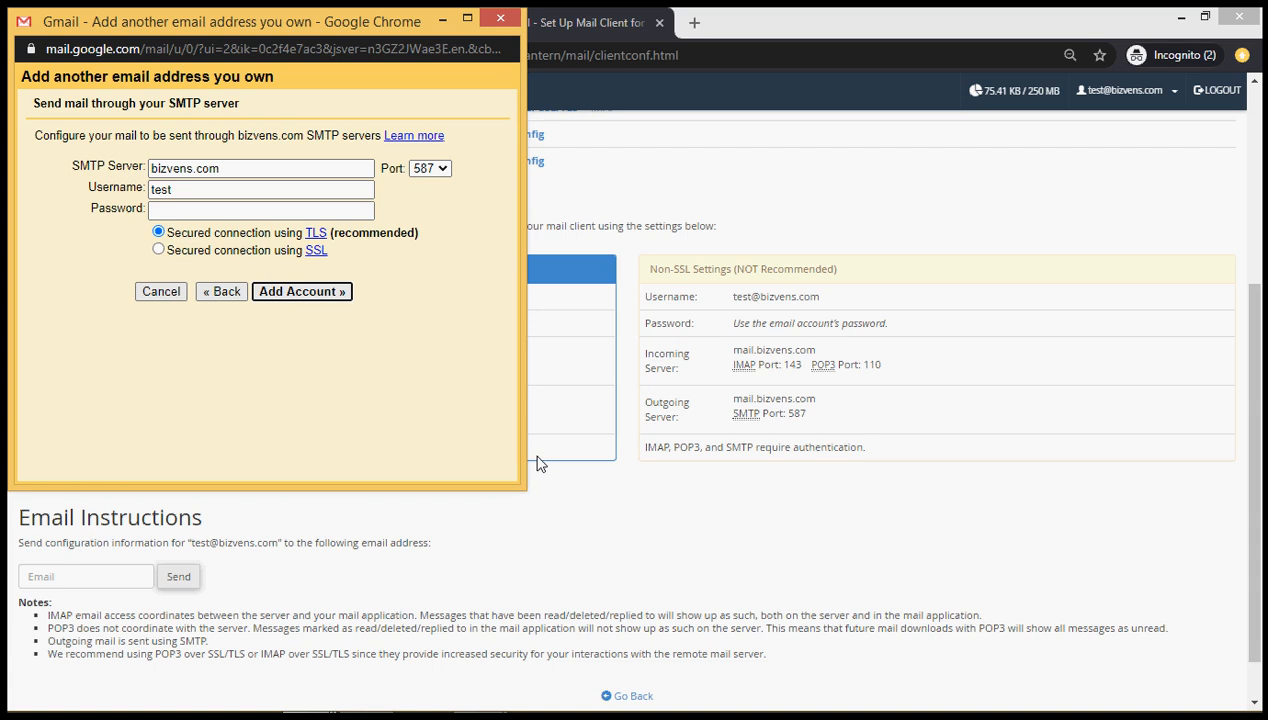
click(590, 496)
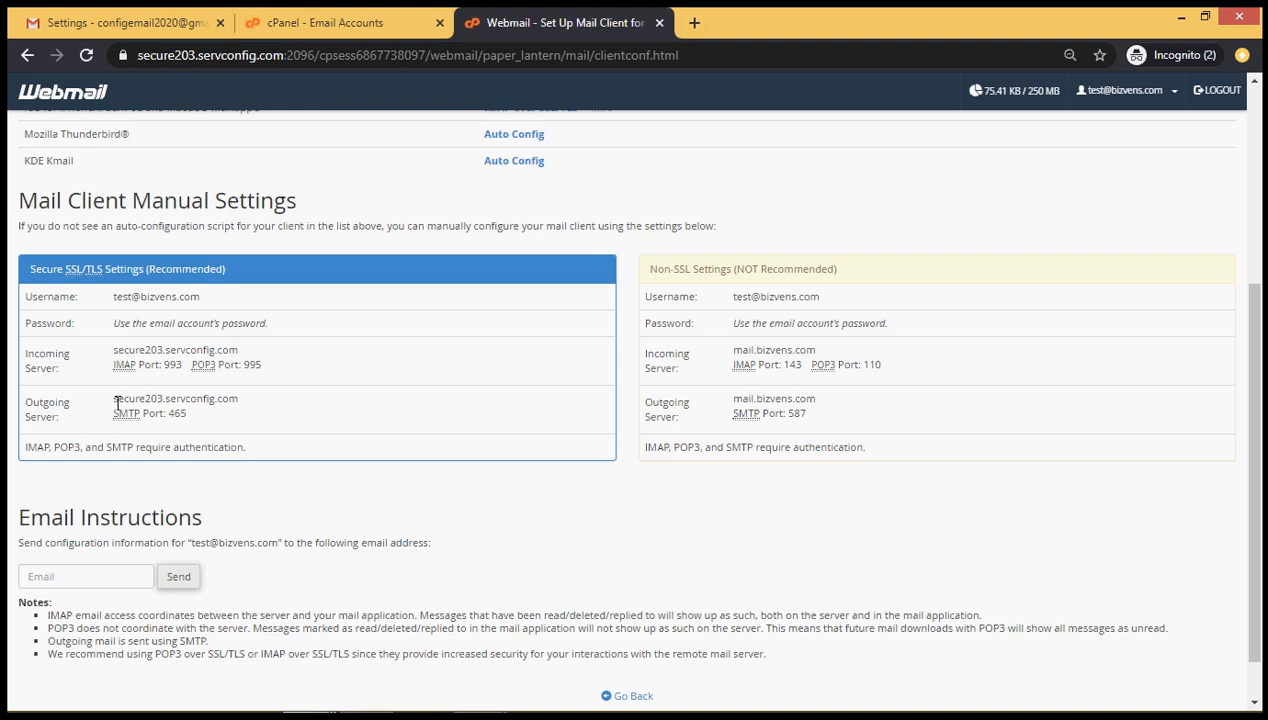
drag(116, 404, 255, 410)
key(ctrl+c)
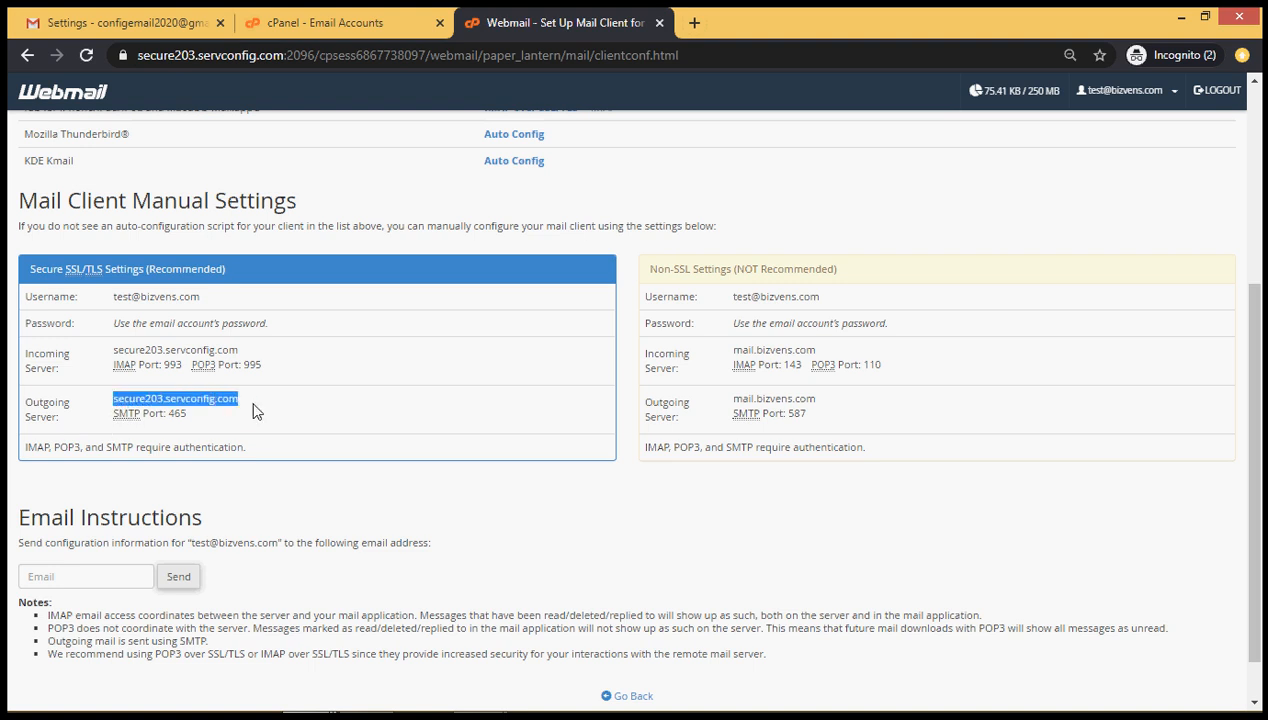
key(Tab)
key(alt+Tab)
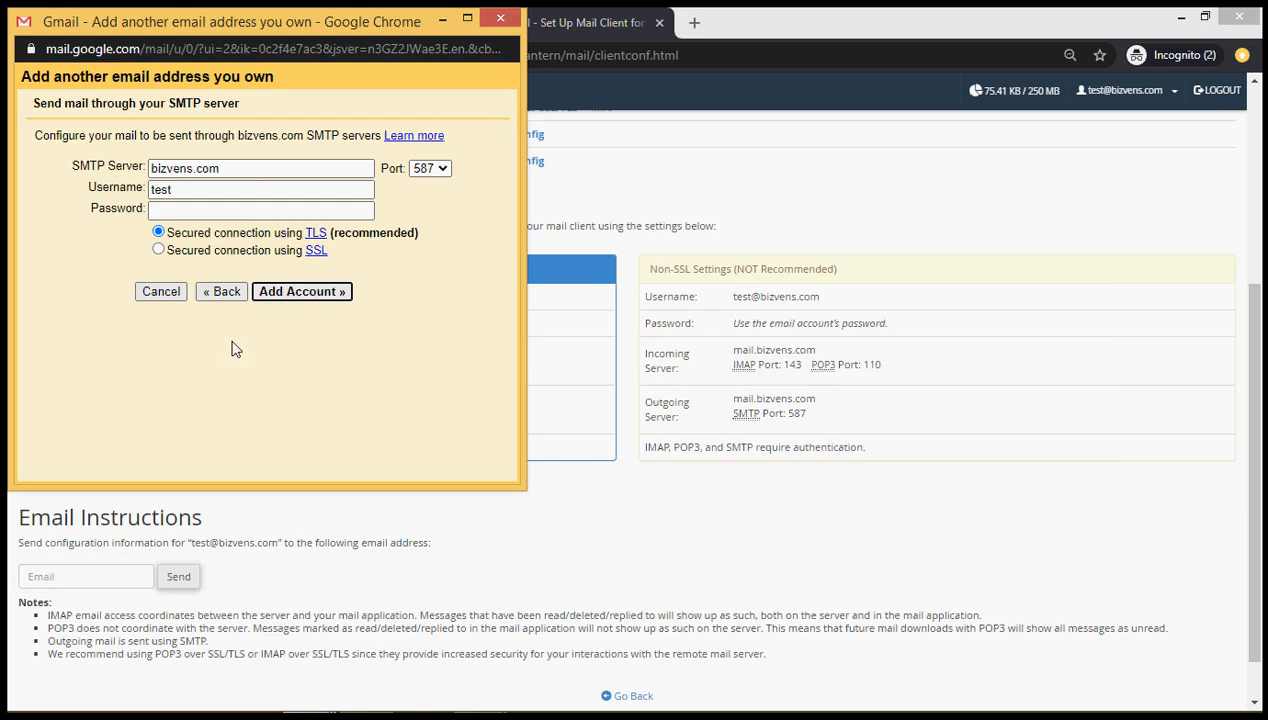
triple_click(250, 168)
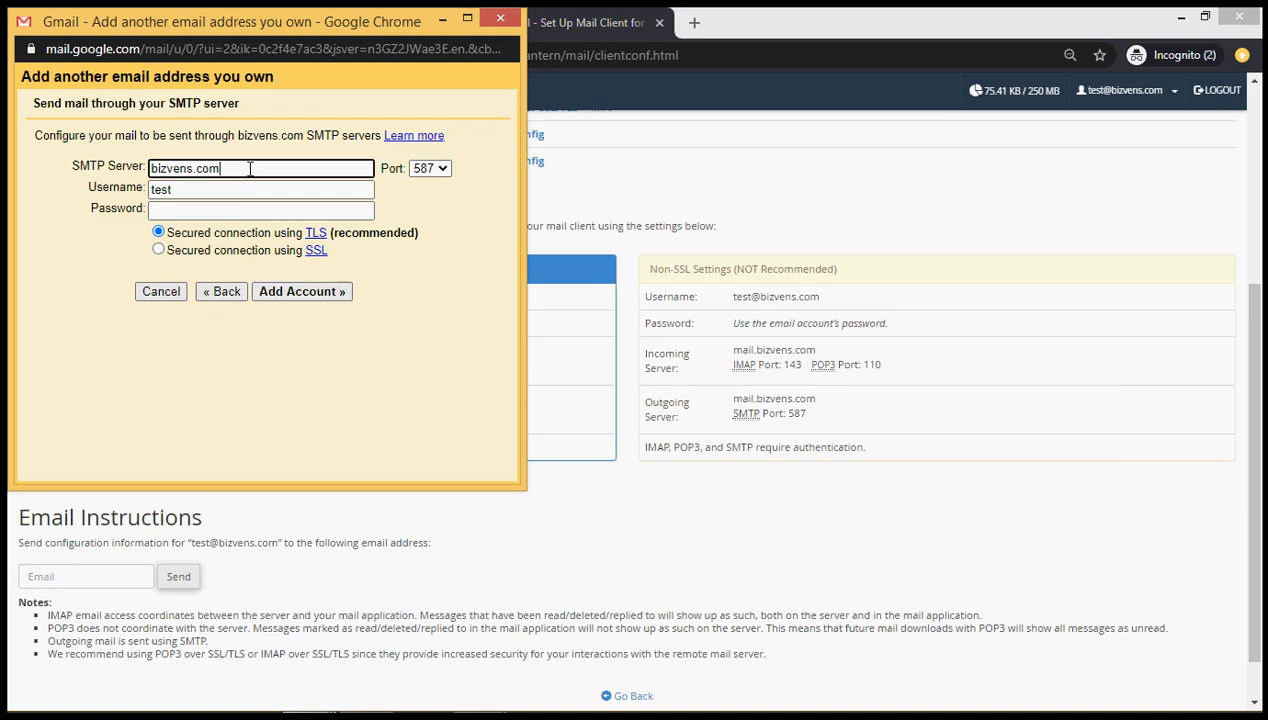
key(ctrl+v)
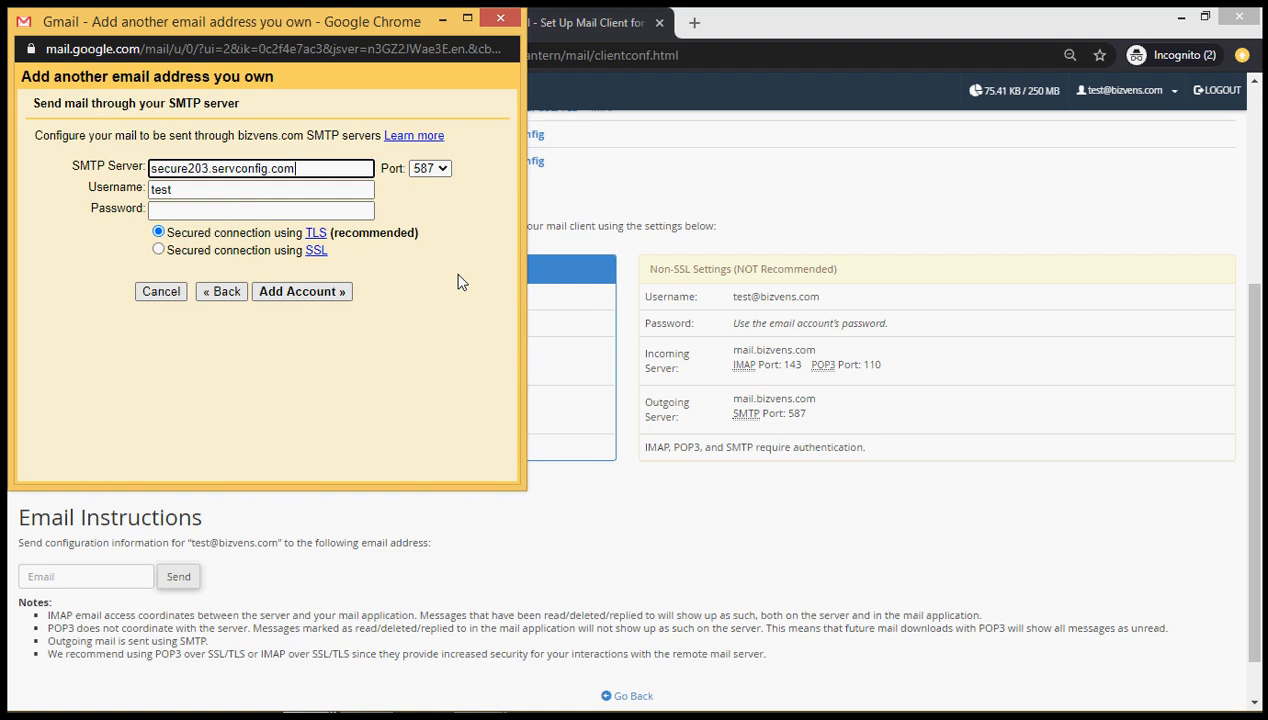
key(alt+Tab)
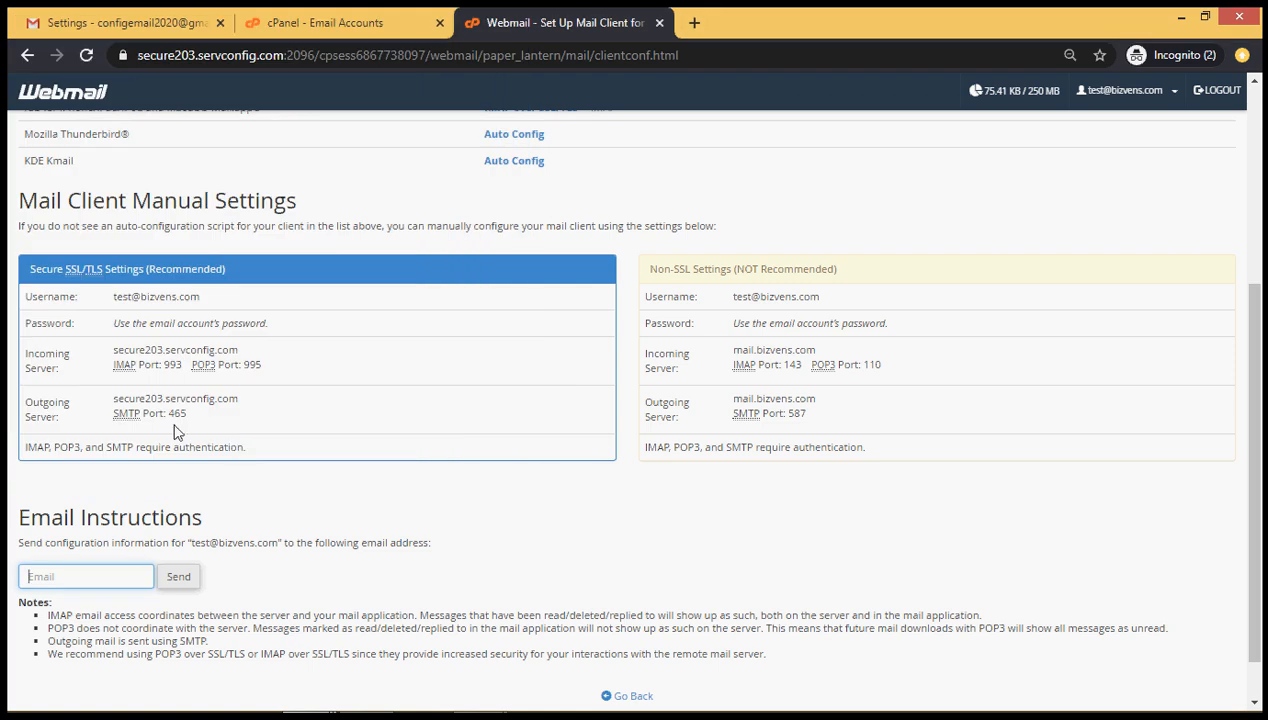
key(alt+Tab)
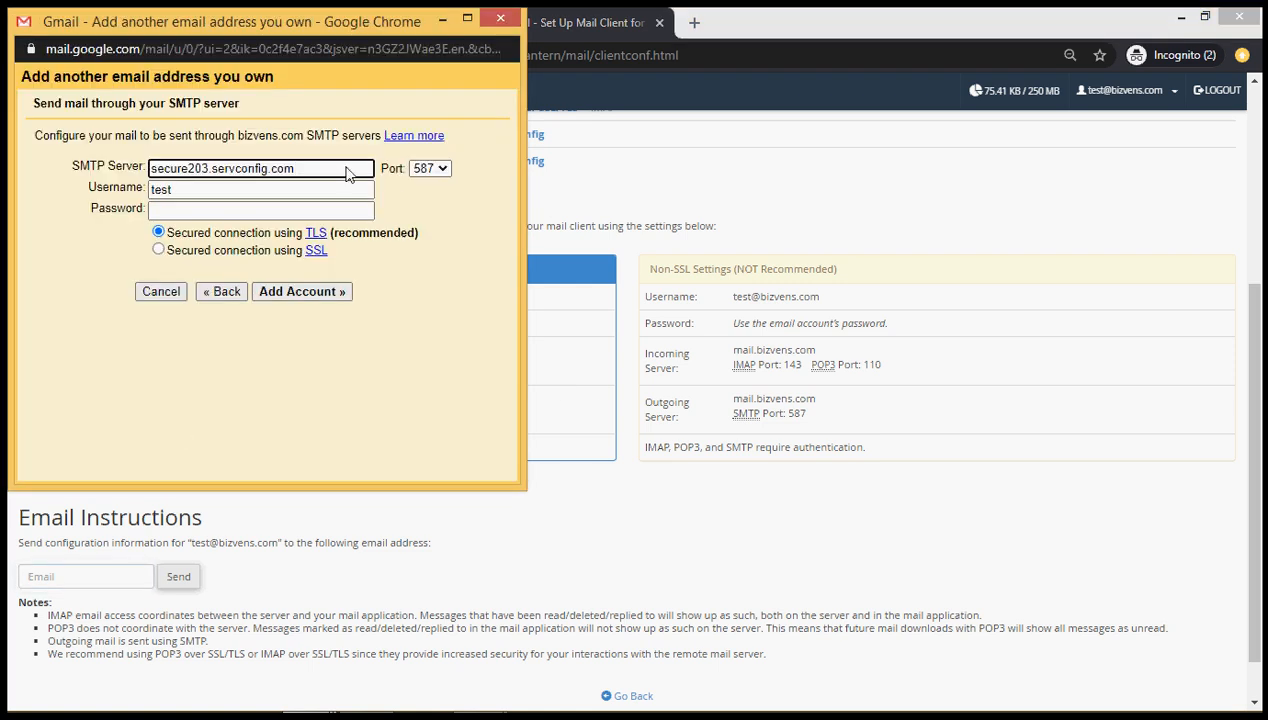
click(428, 170)
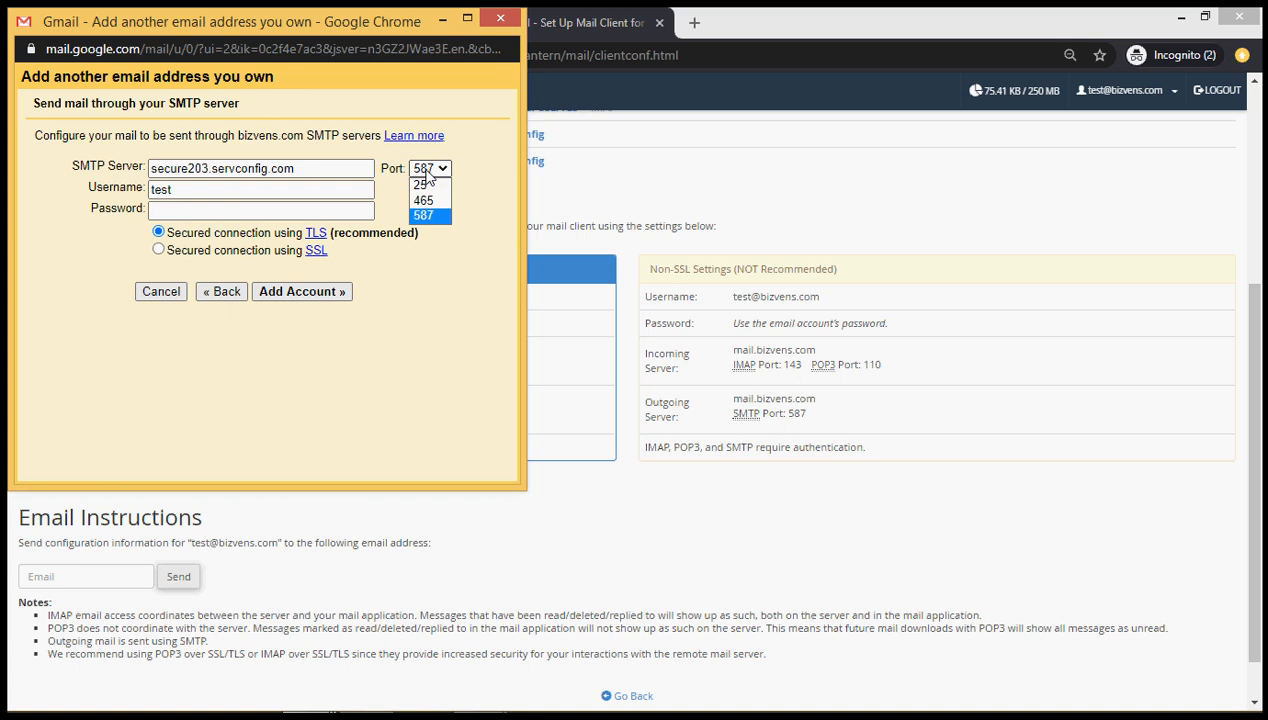
click(427, 201)
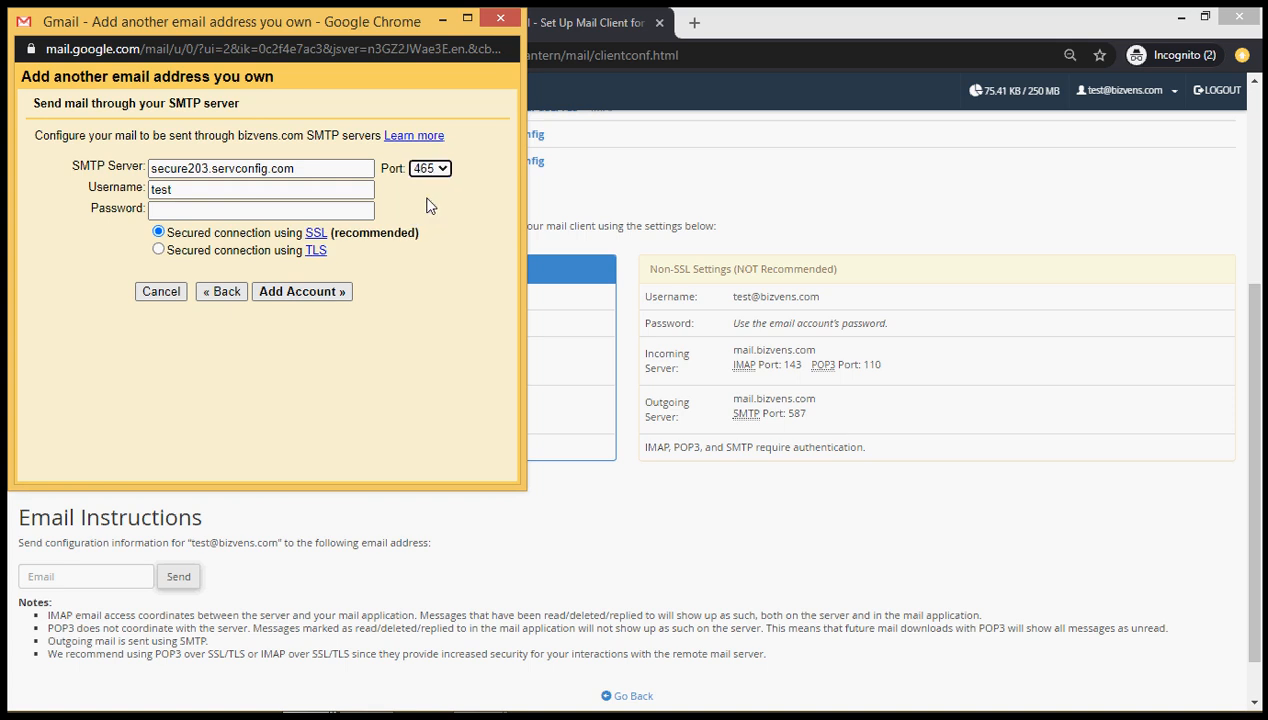
Complete the SMTP username with the domain, paste the password, and add the account
click(320, 188)
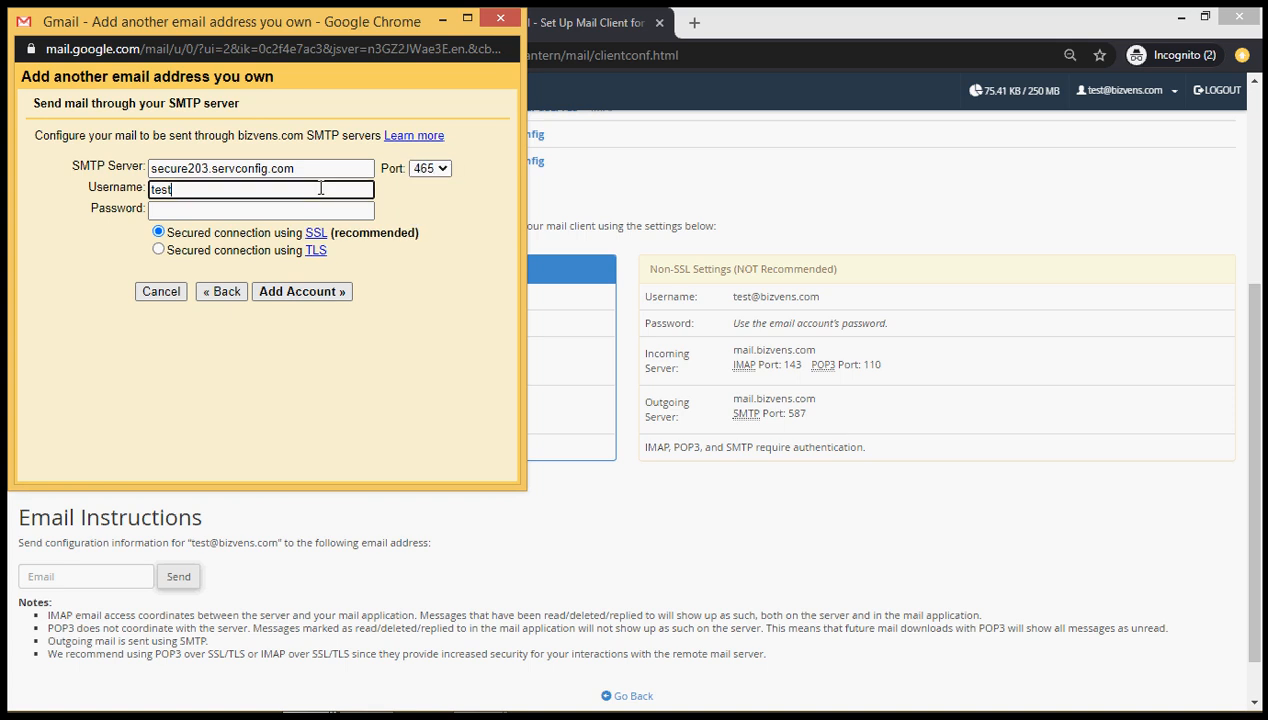
text(@bizvens.com)
key(Tab)
key(ctrl+v)
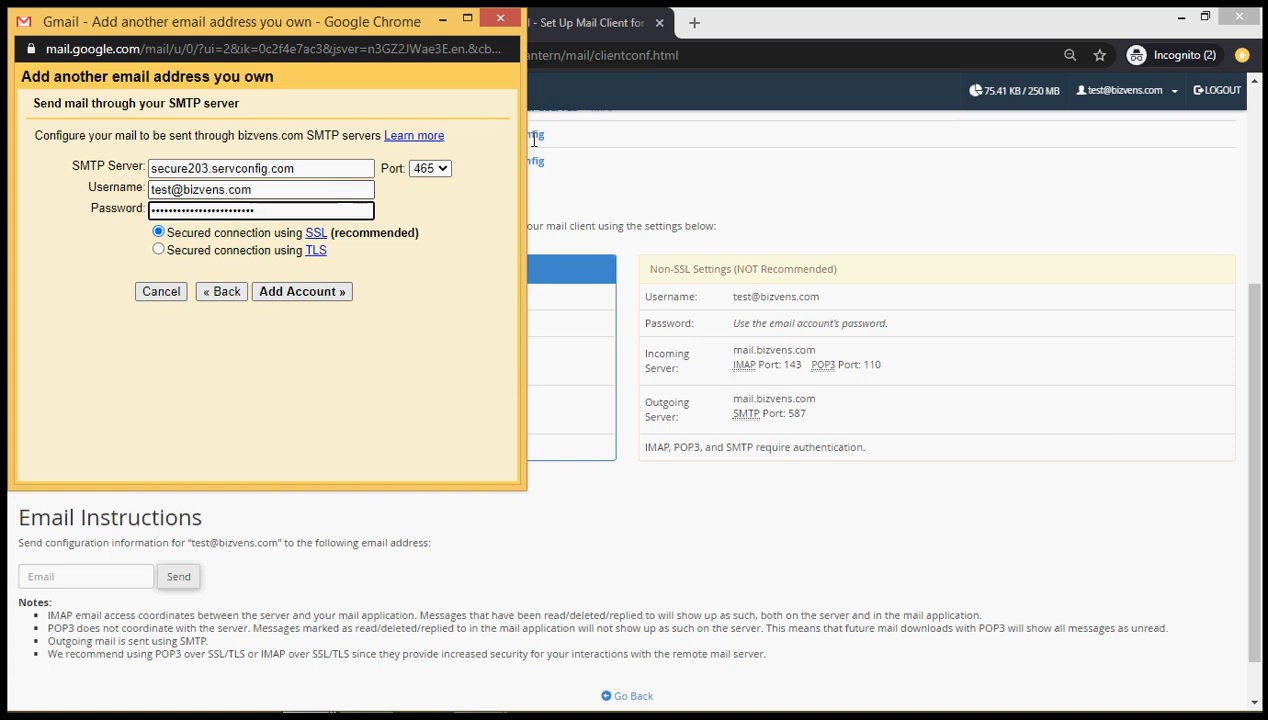
key(alt+Tab)
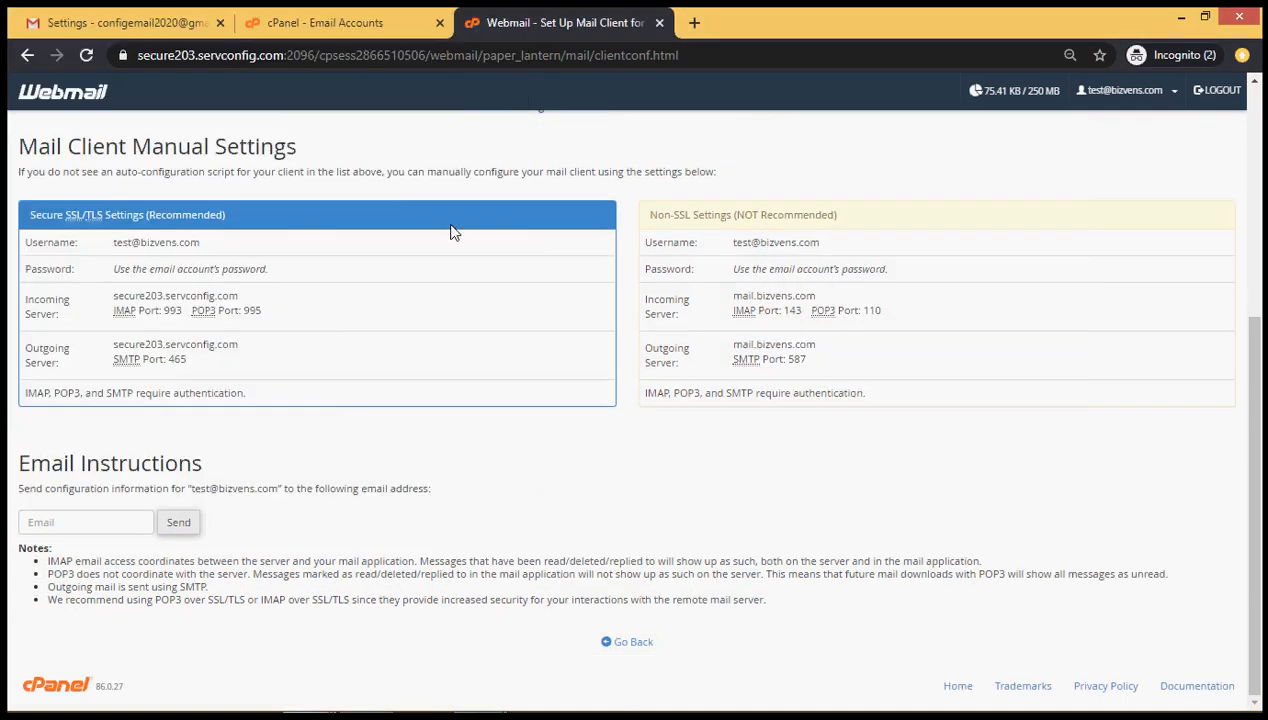
key(alt+Tab)
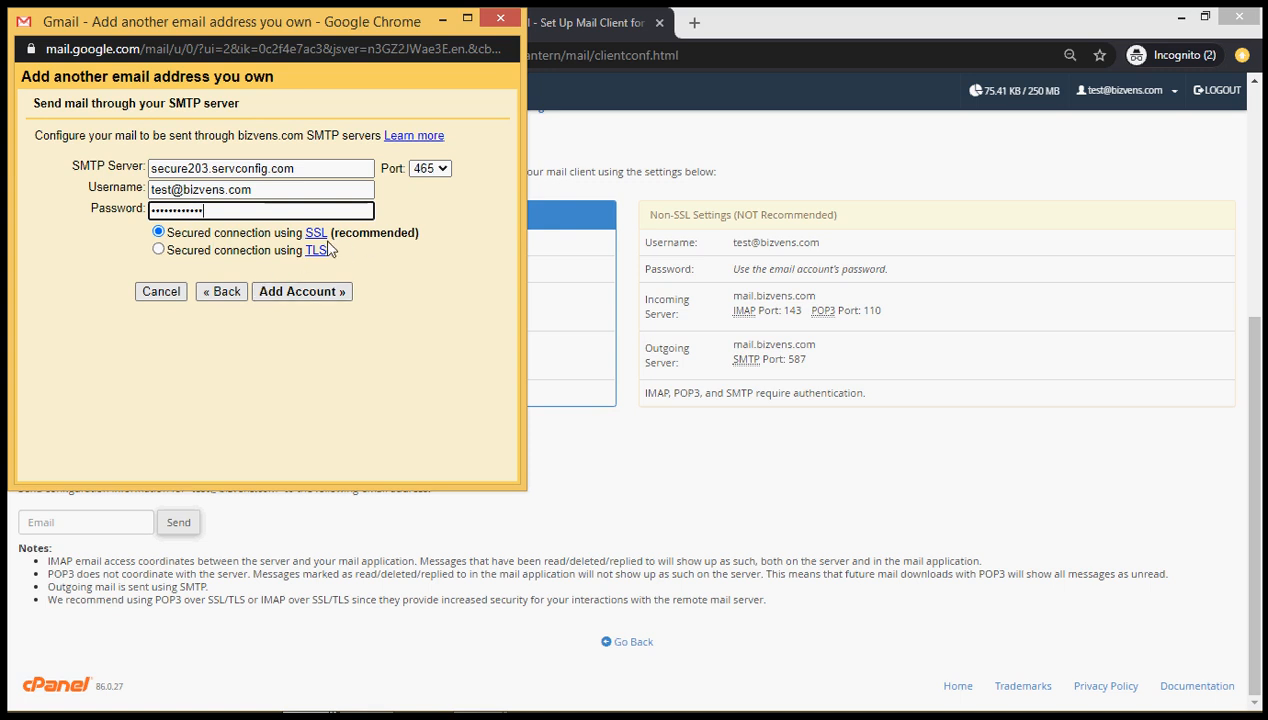
click(333, 298)
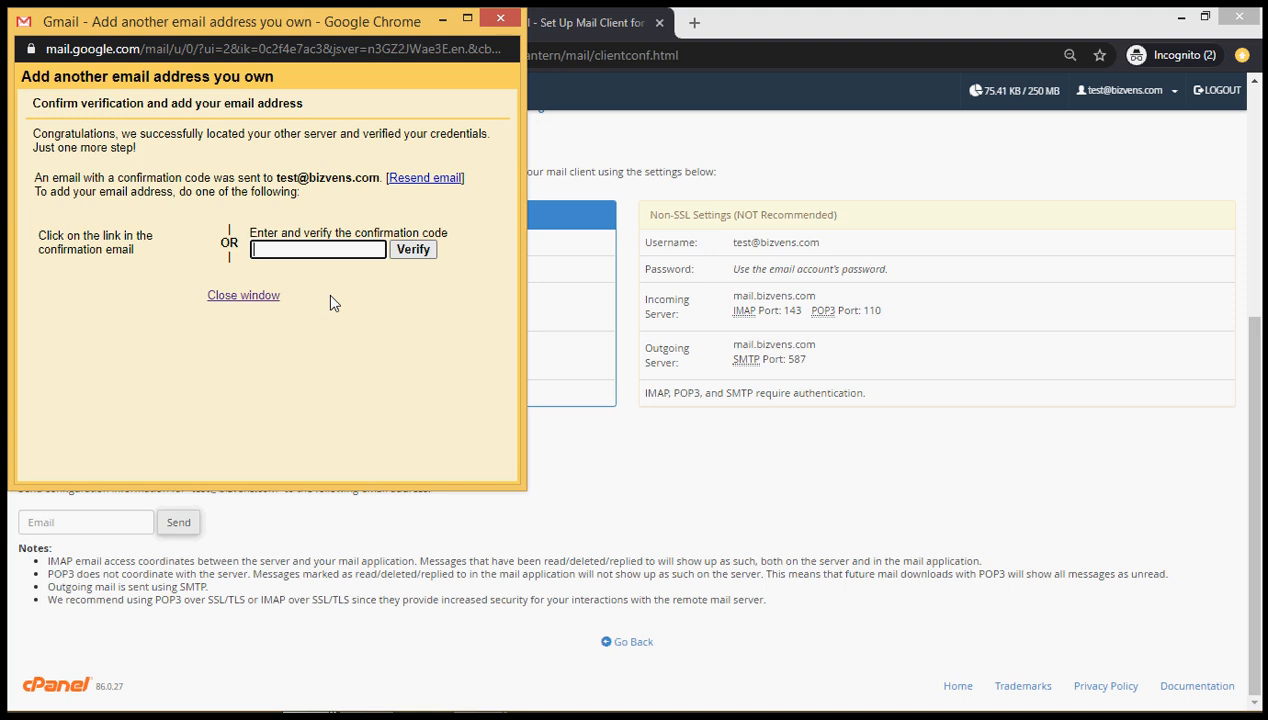
click(594, 12)
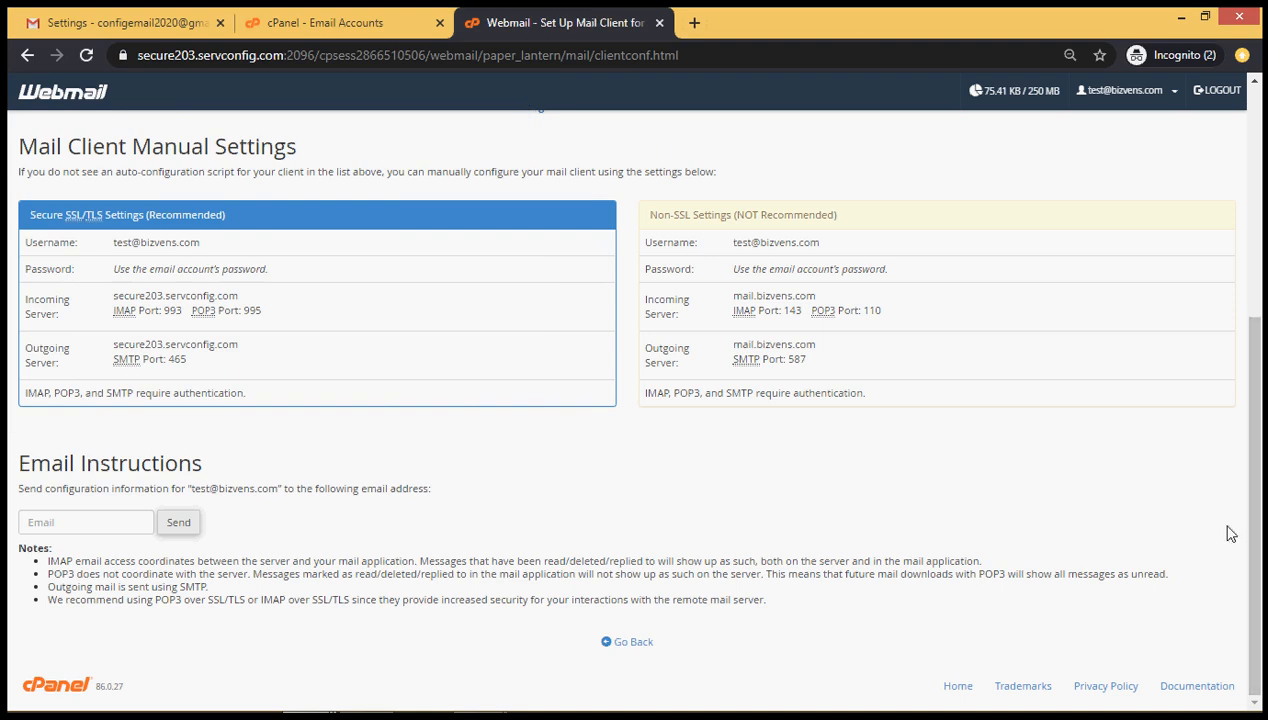
click(1118, 92)
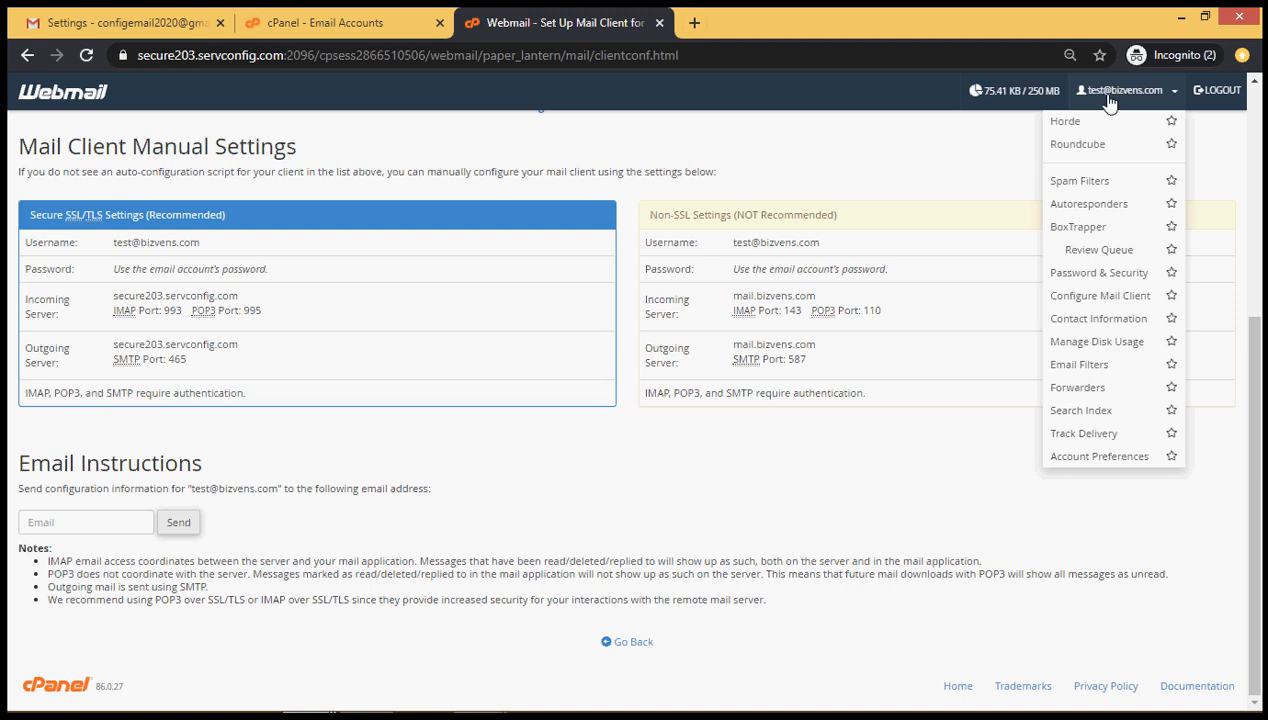
click(1115, 148)
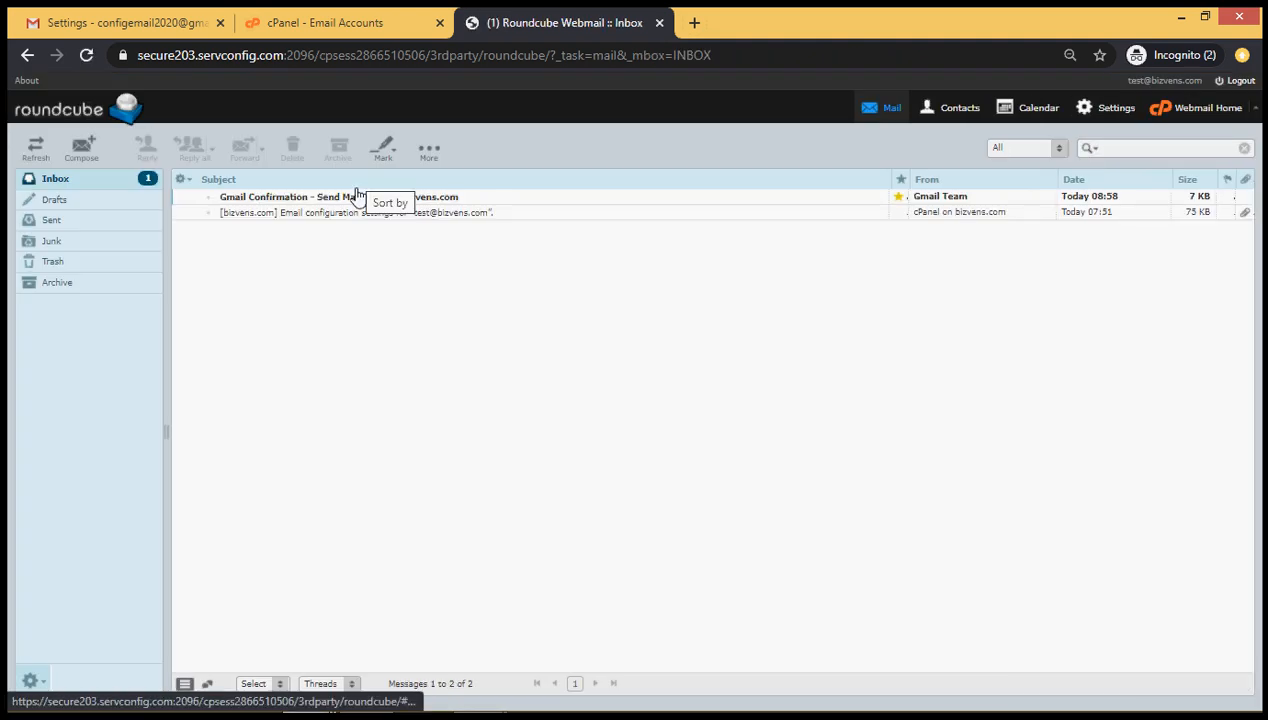
Open the Gmail Confirmation email in Roundcube and select its confirmation code
click(357, 198)
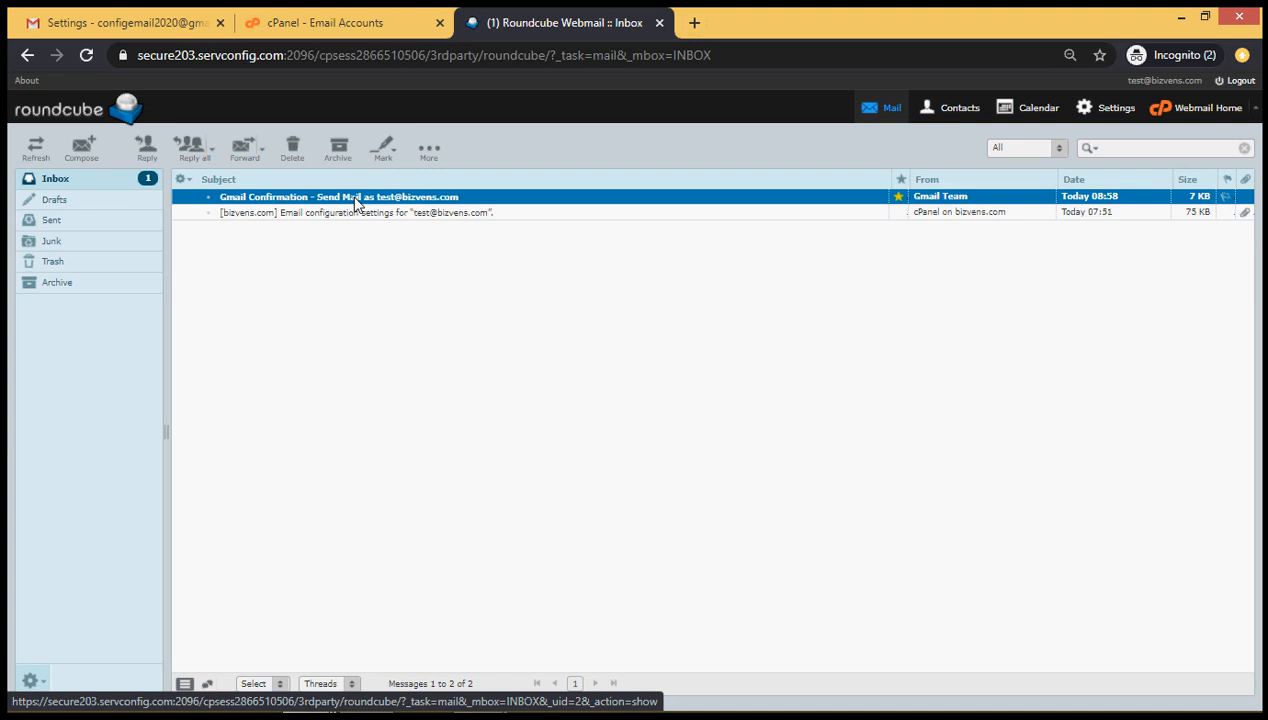
double_click(357, 198)
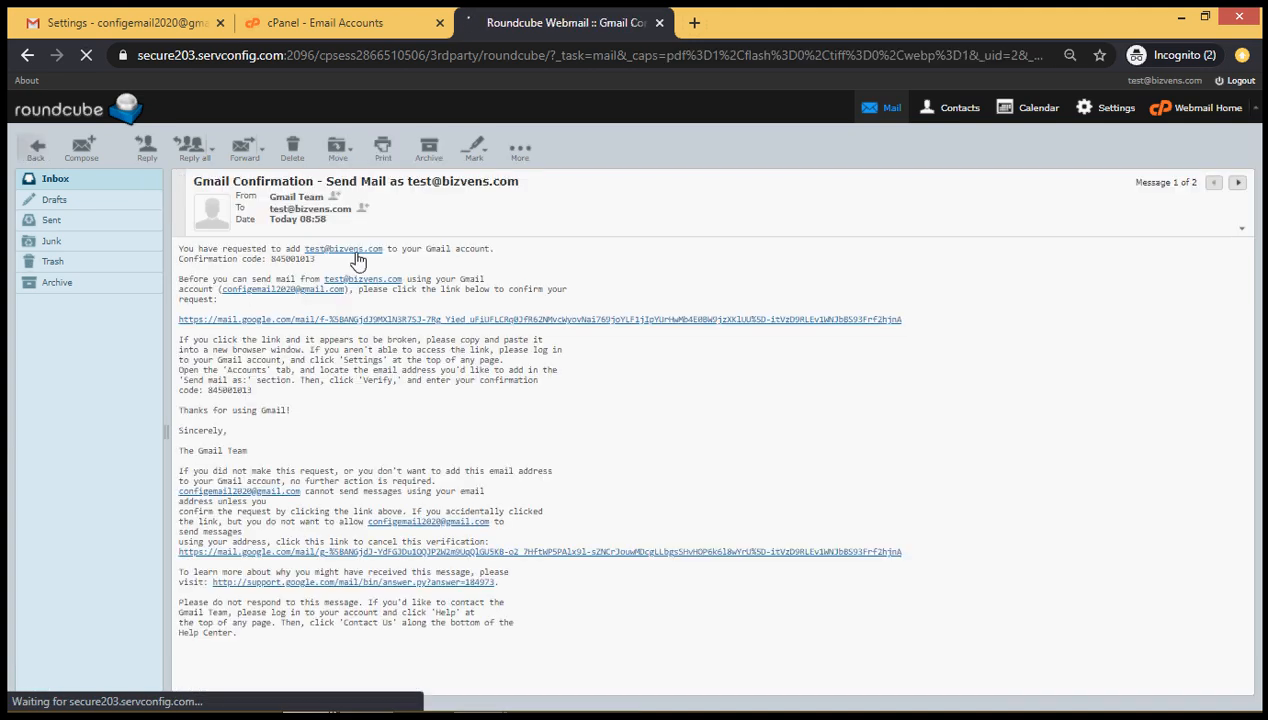
double_click(284, 262)
key(ctrl+c)
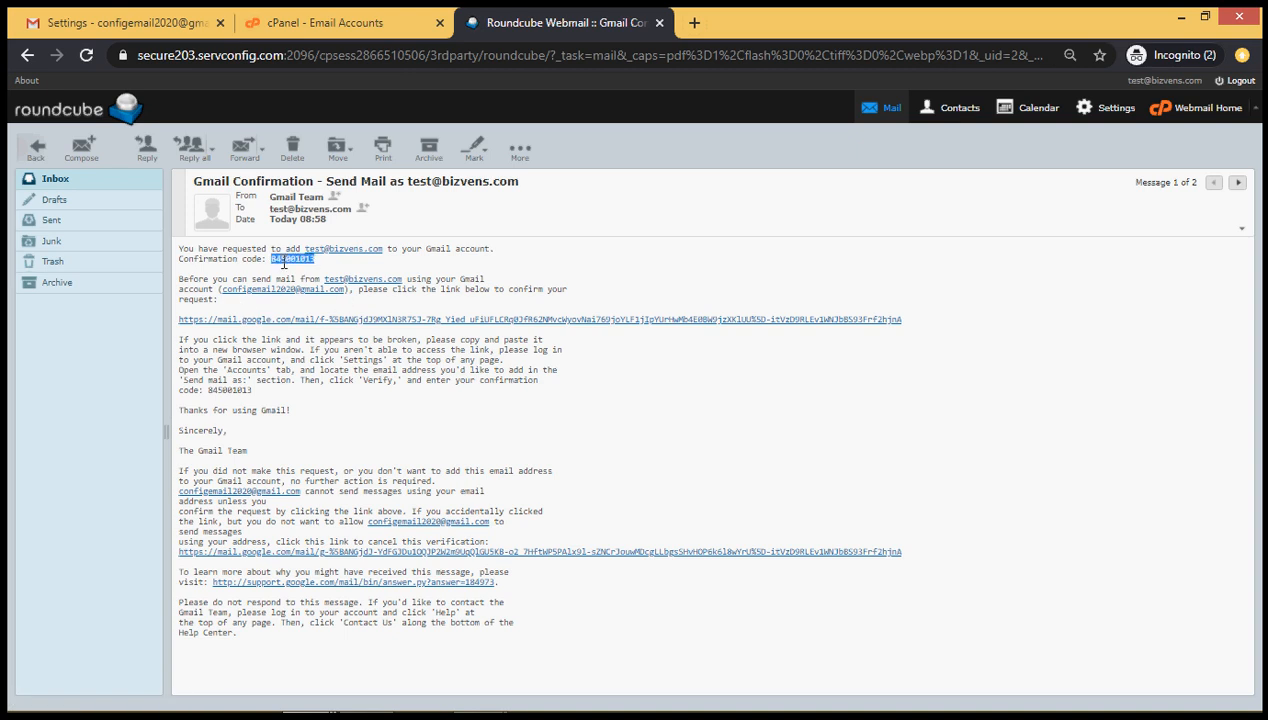
Paste the code into Gmail's verification window and verify it
key(alt+Tab)
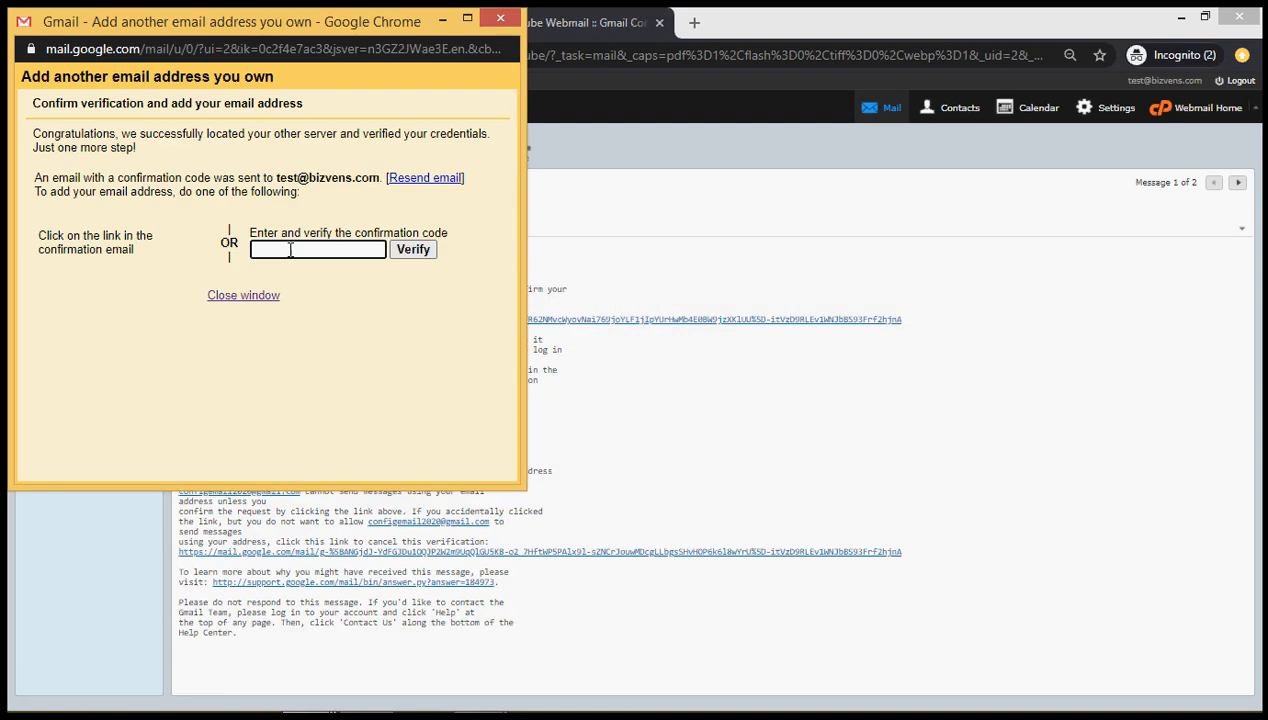
click(288, 249)
key(ctrl+v)
click(410, 255)
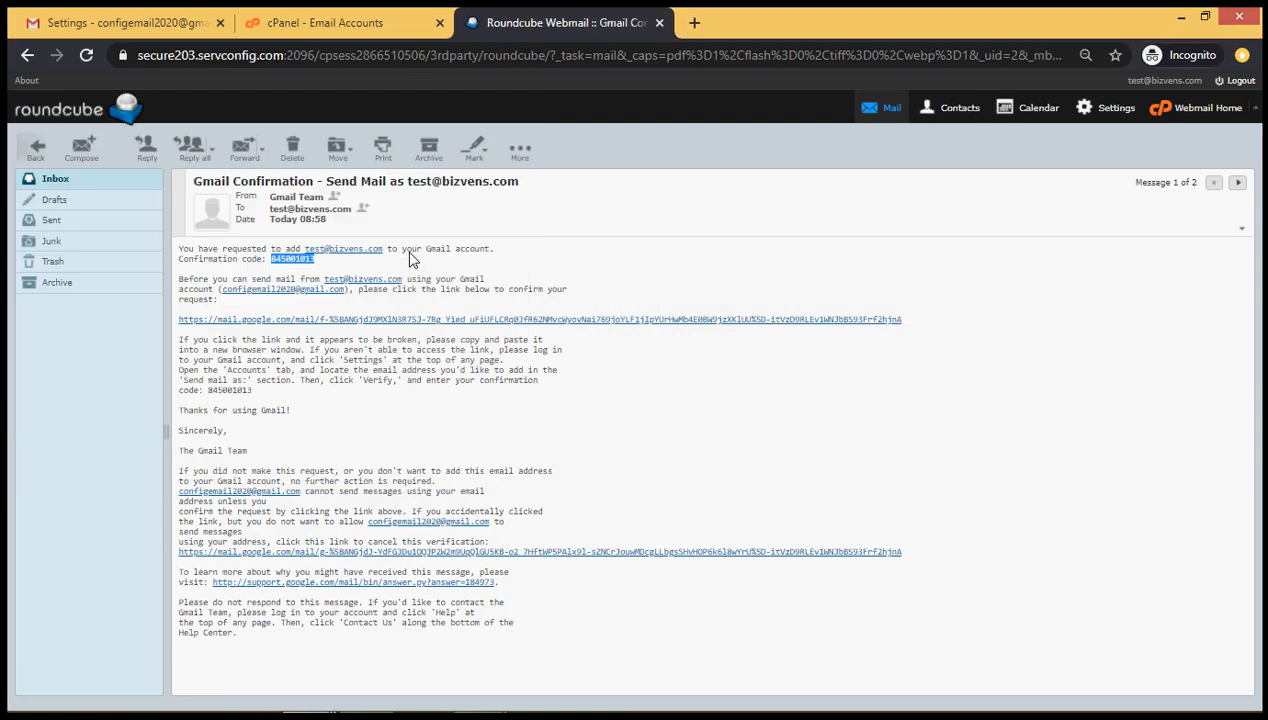
click(116, 16)
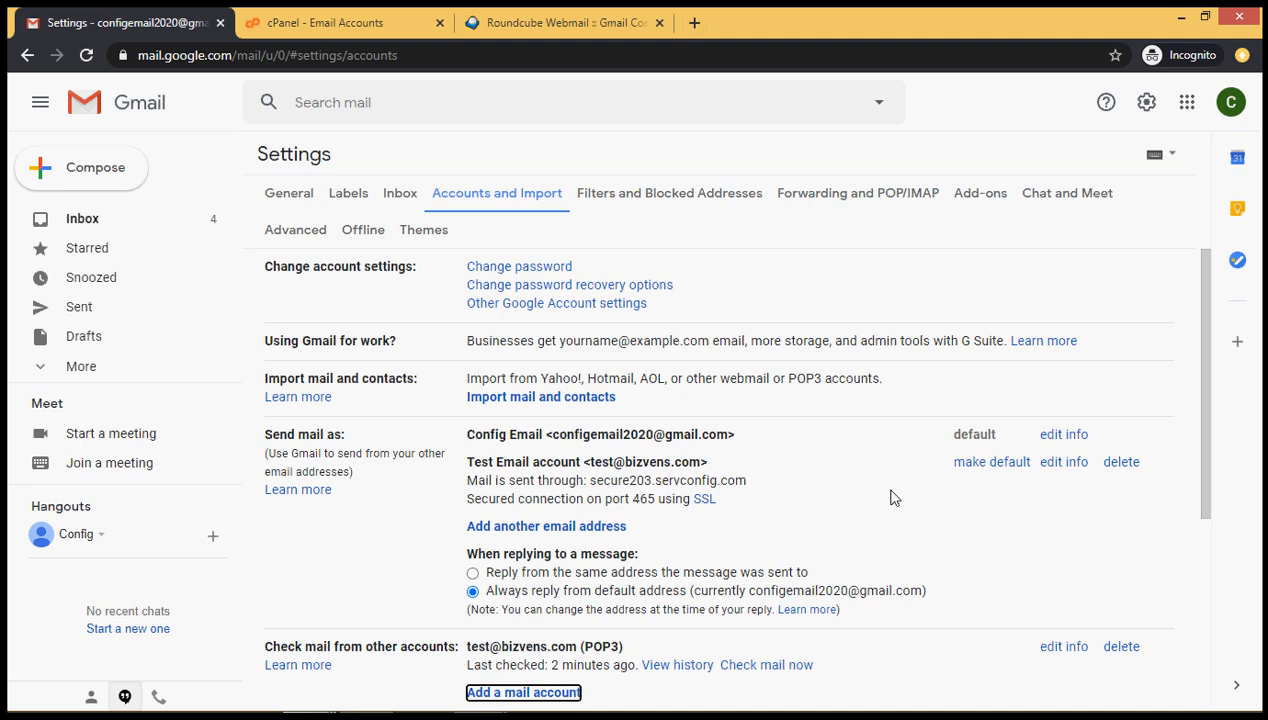
click(991, 463)
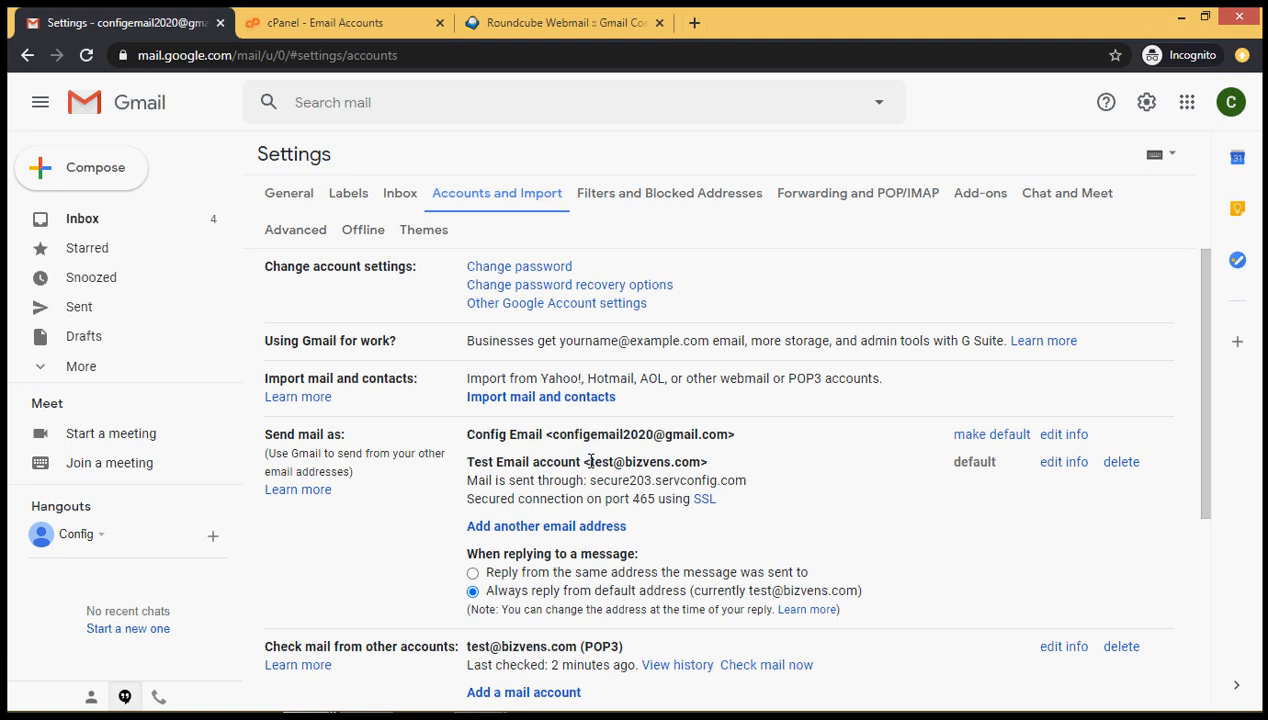
drag(587, 461, 703, 457)
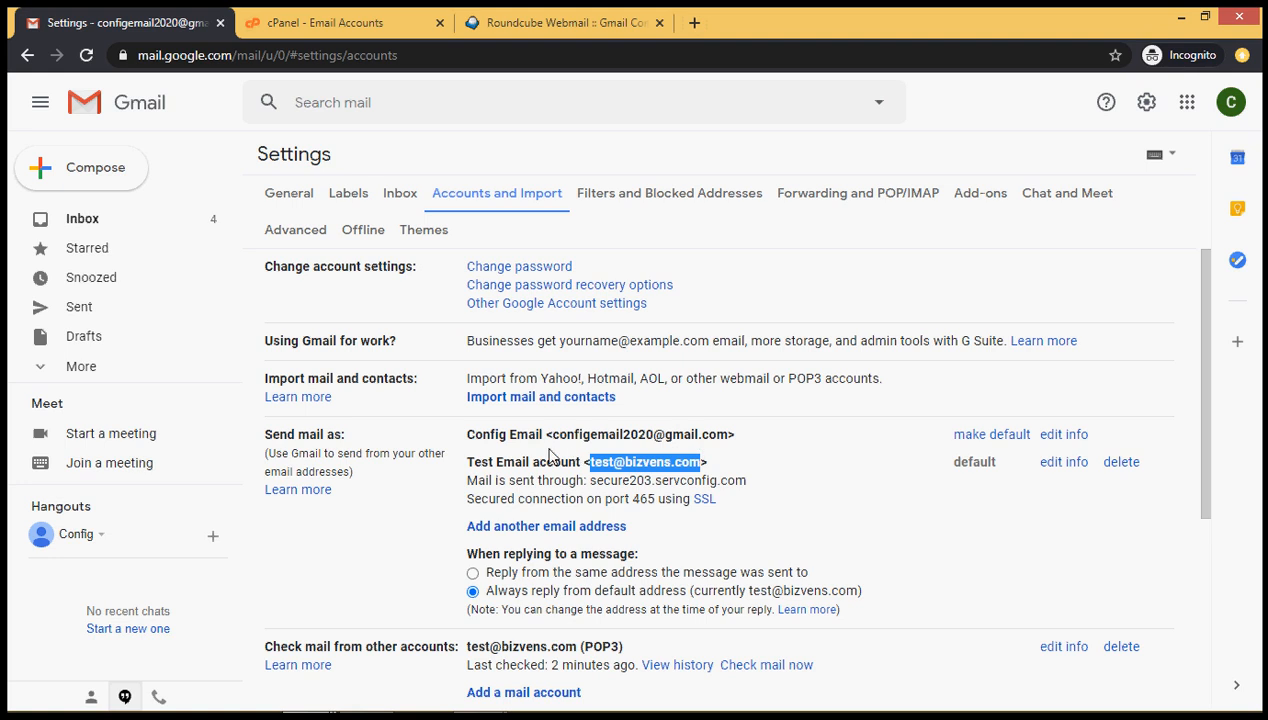
click(80, 220)
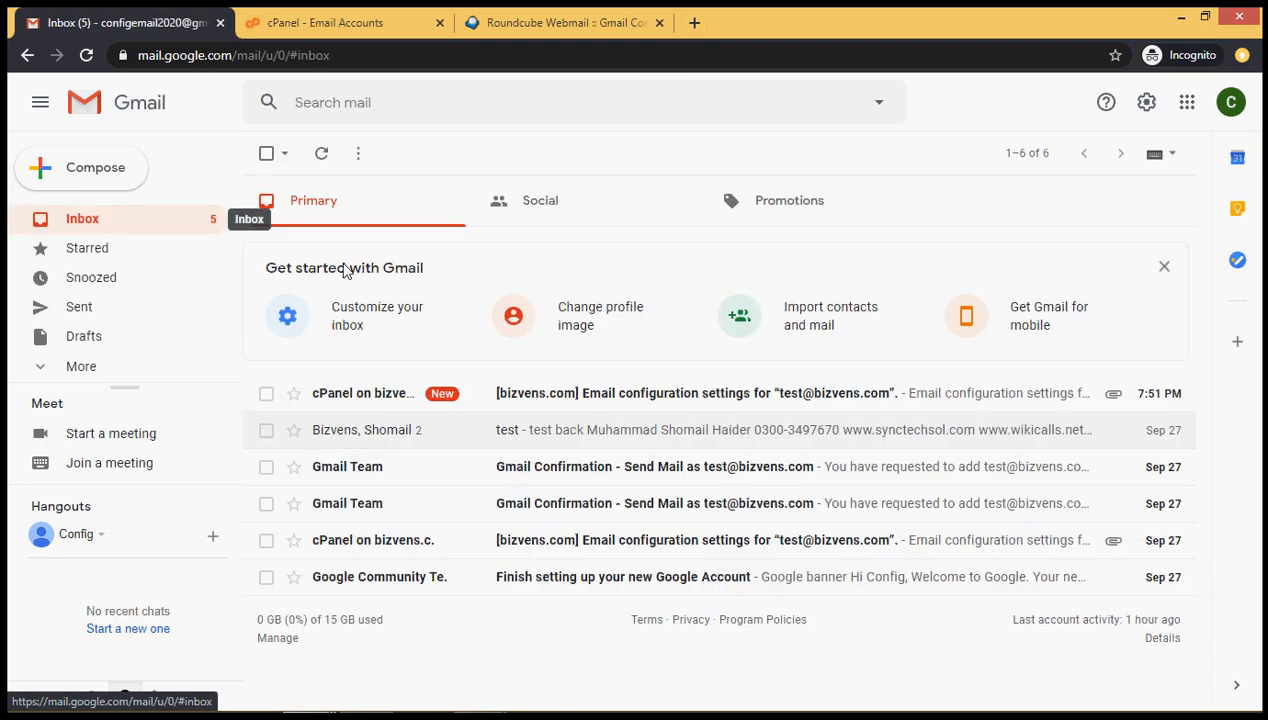
Start a new message with From set to the Test Email account address
click(57, 172)
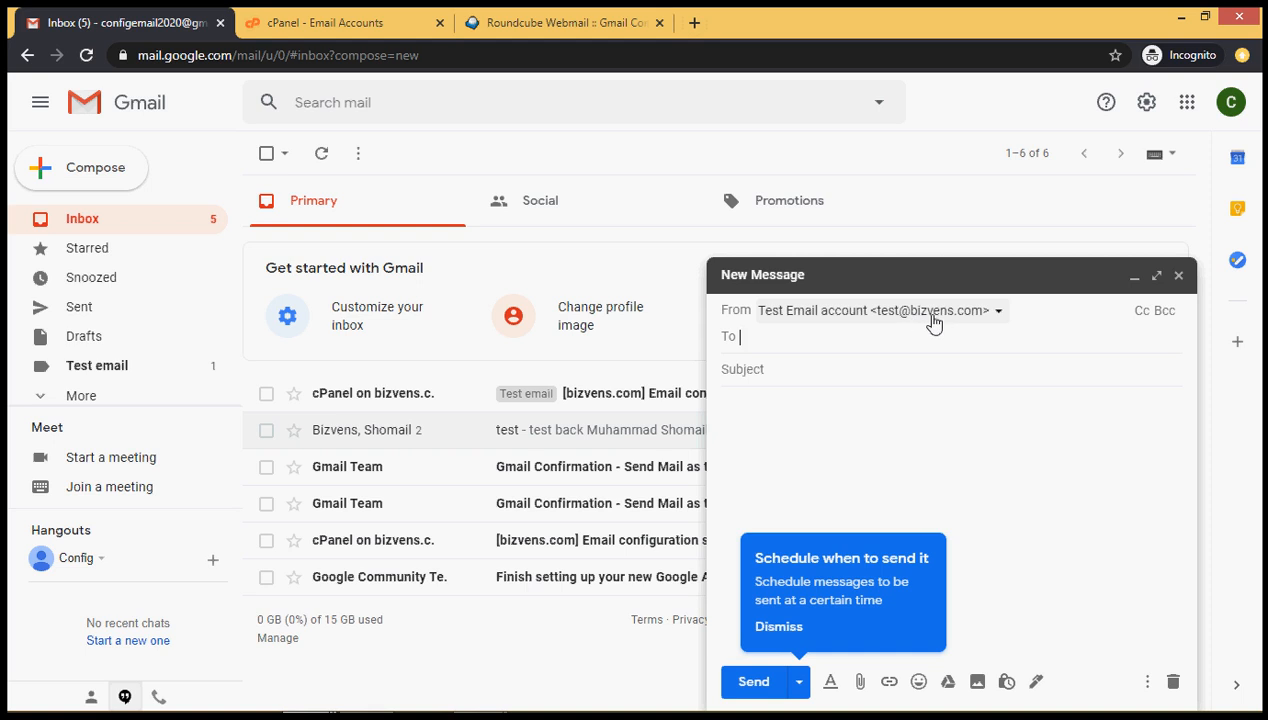
click(997, 314)
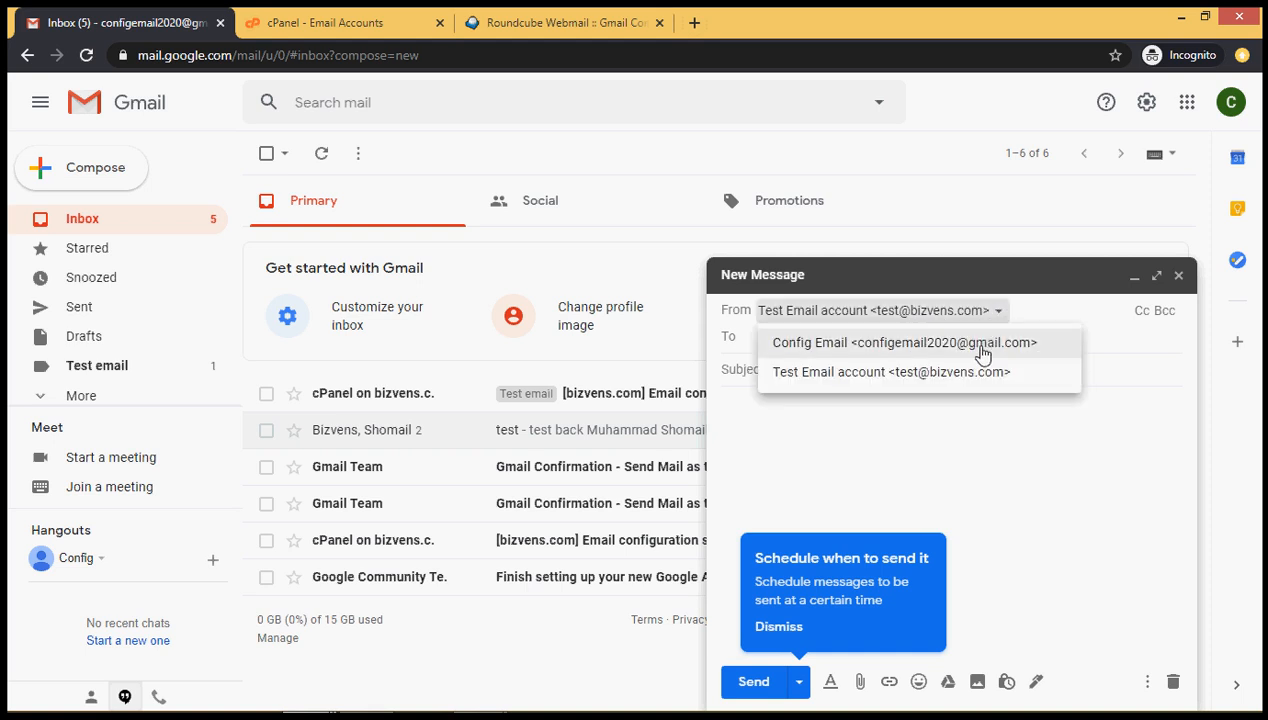
click(983, 345)
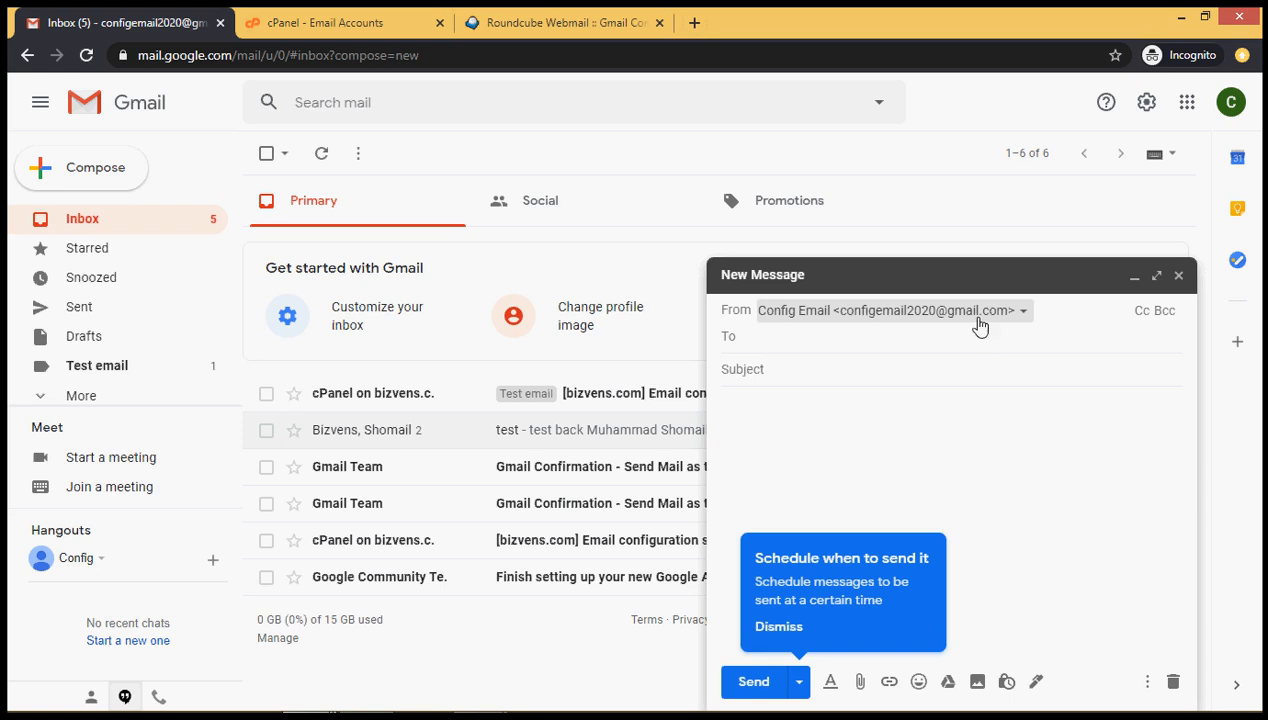
click(980, 313)
click(980, 373)
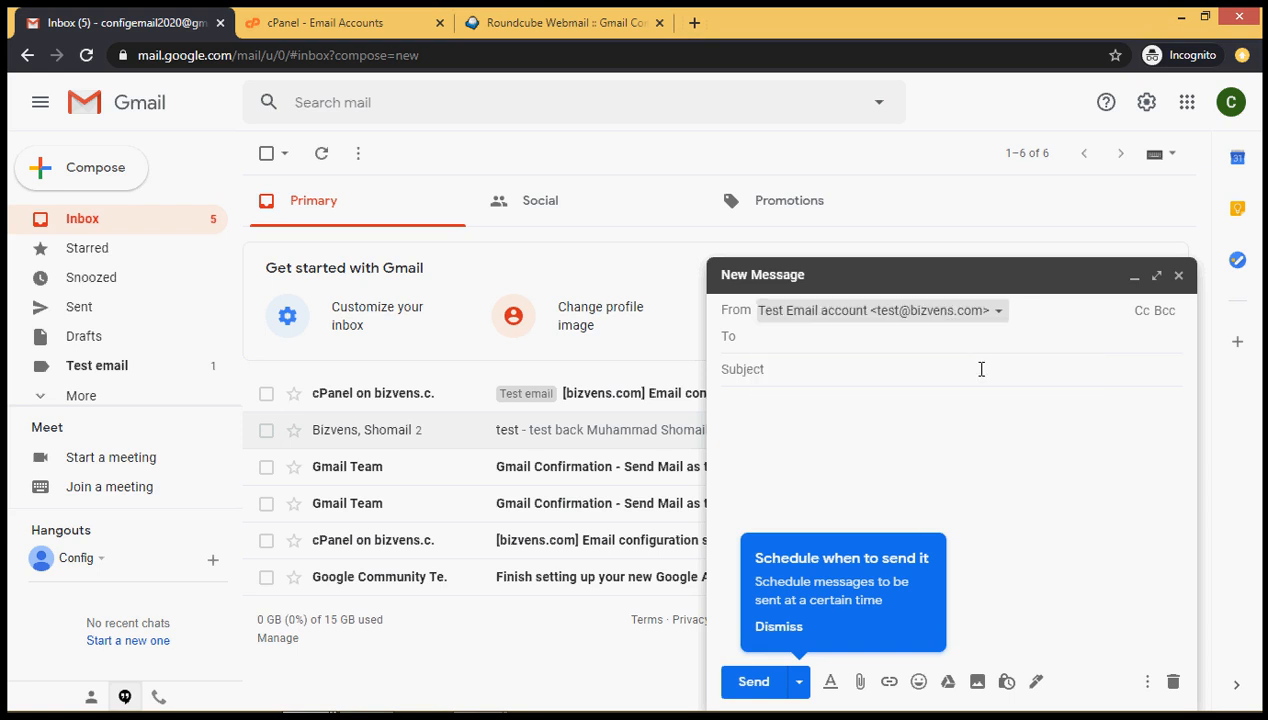
Address it to the suggested Gmail contact, enter subject and body 'test', and send
click(852, 341)
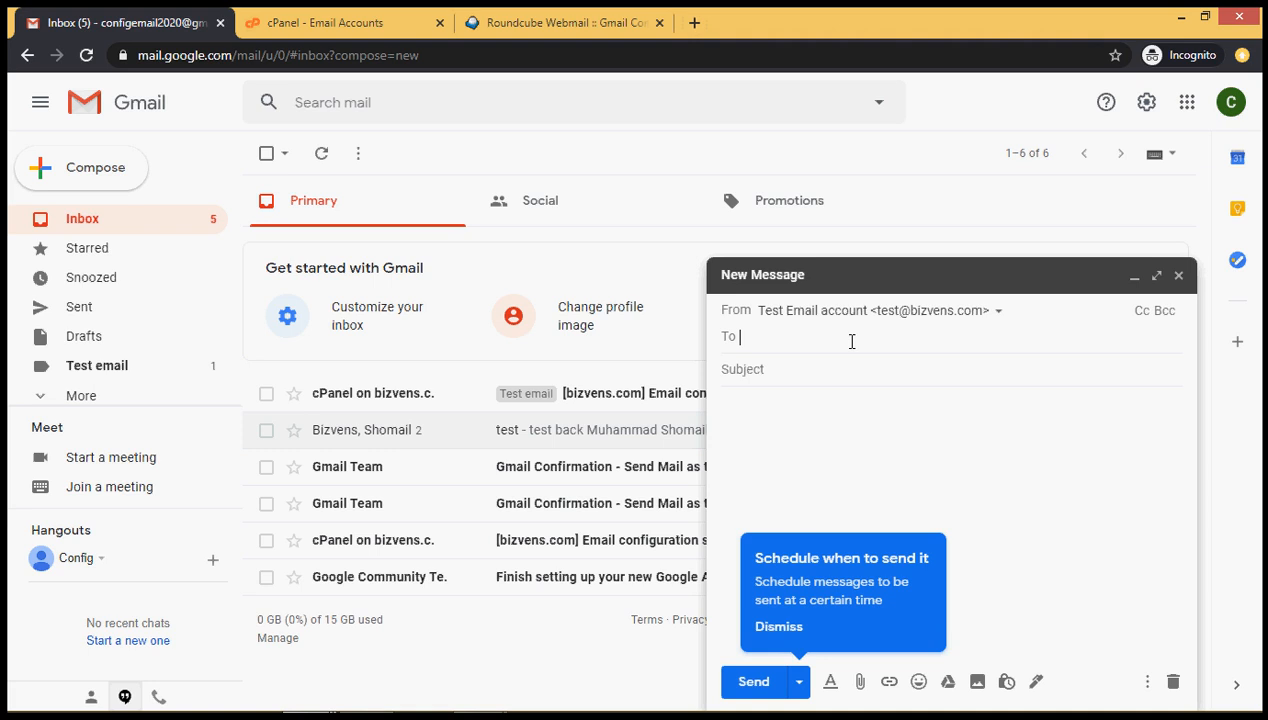
text(m)
key(Return)
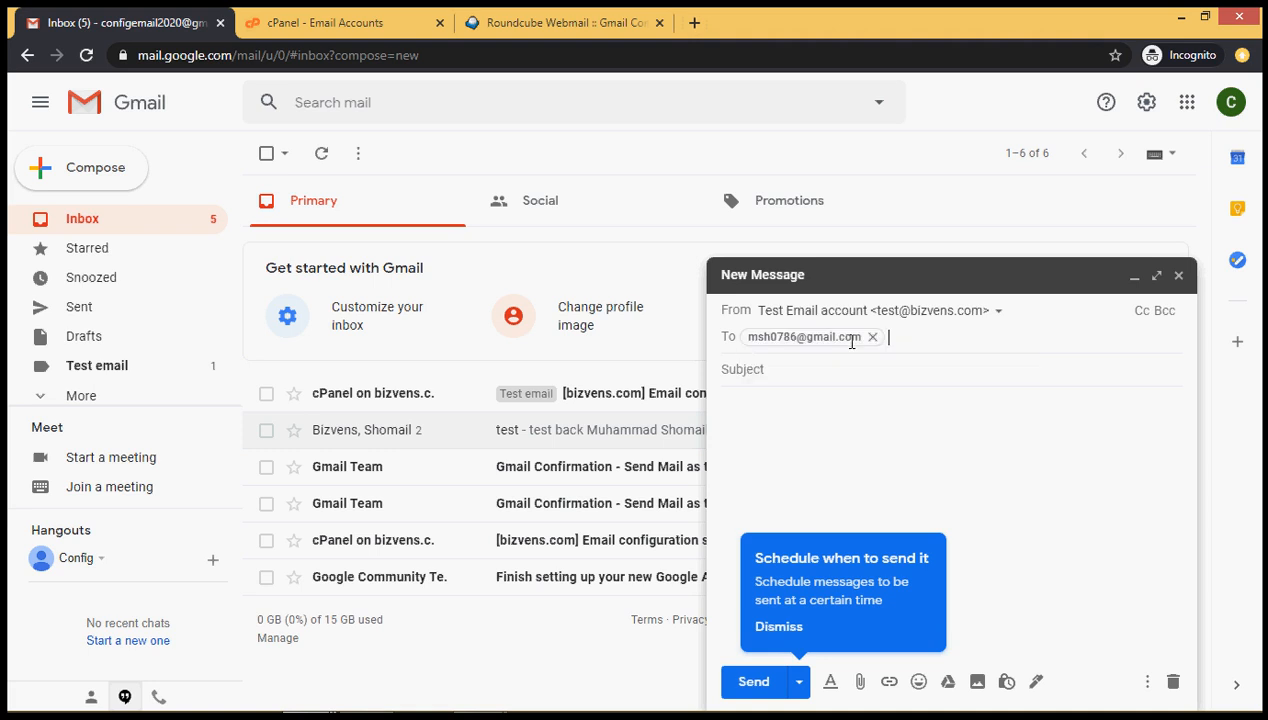
click(840, 371)
text(test)
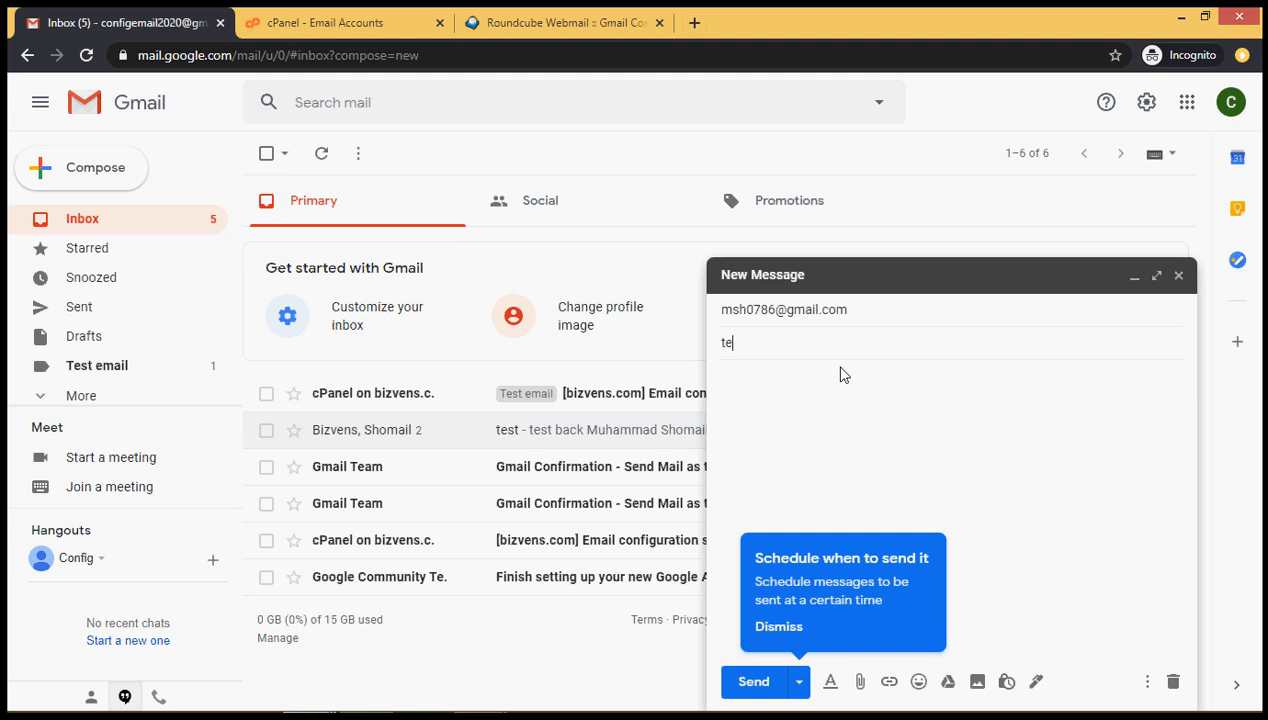
click(840, 391)
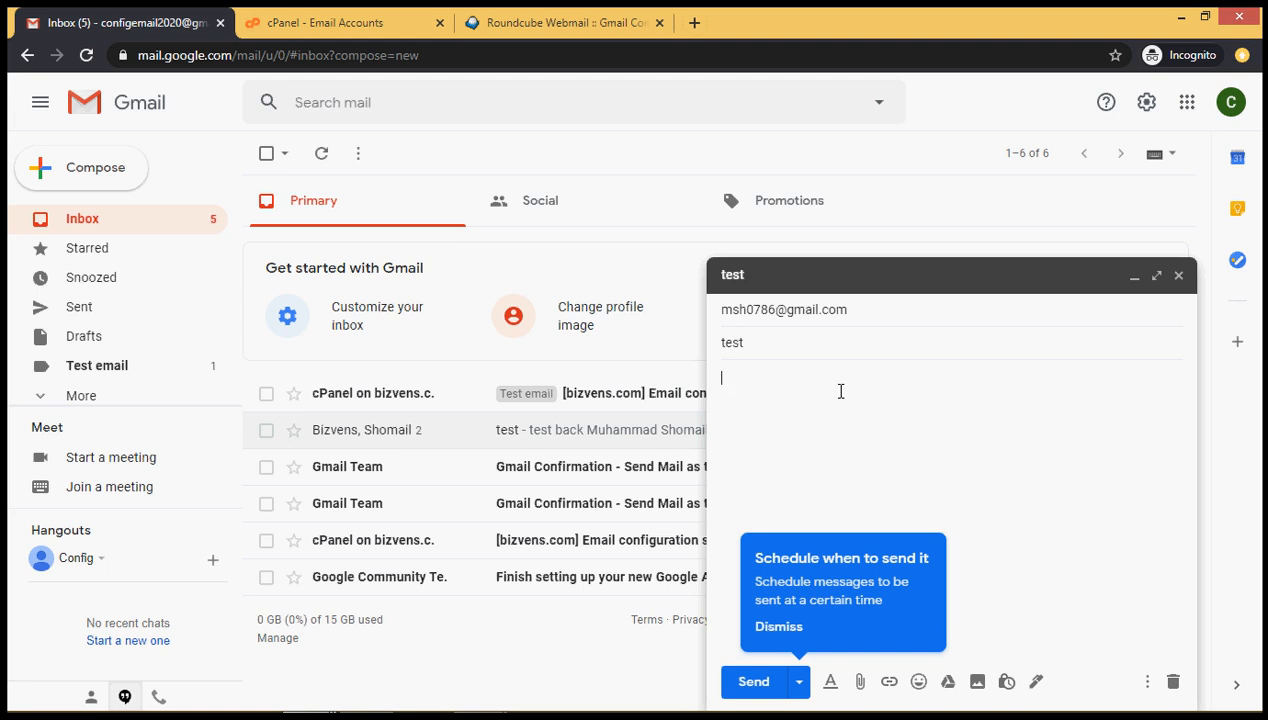
text(test)
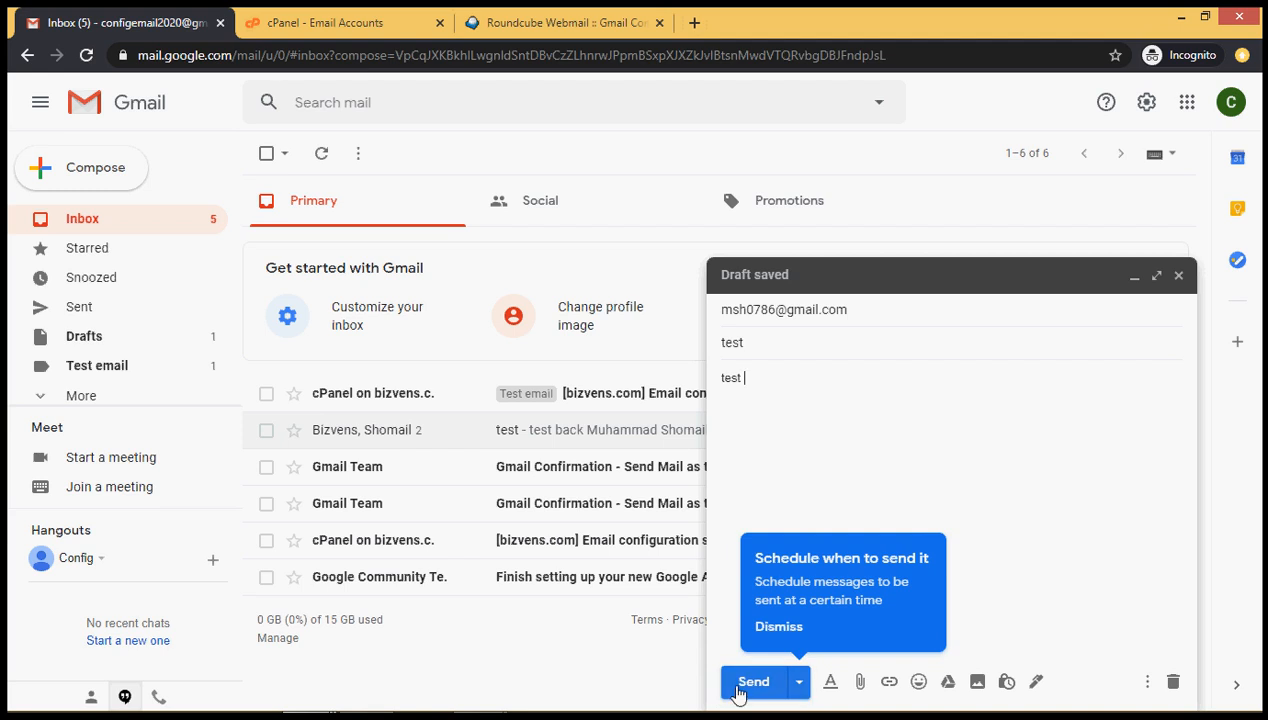
click(738, 693)
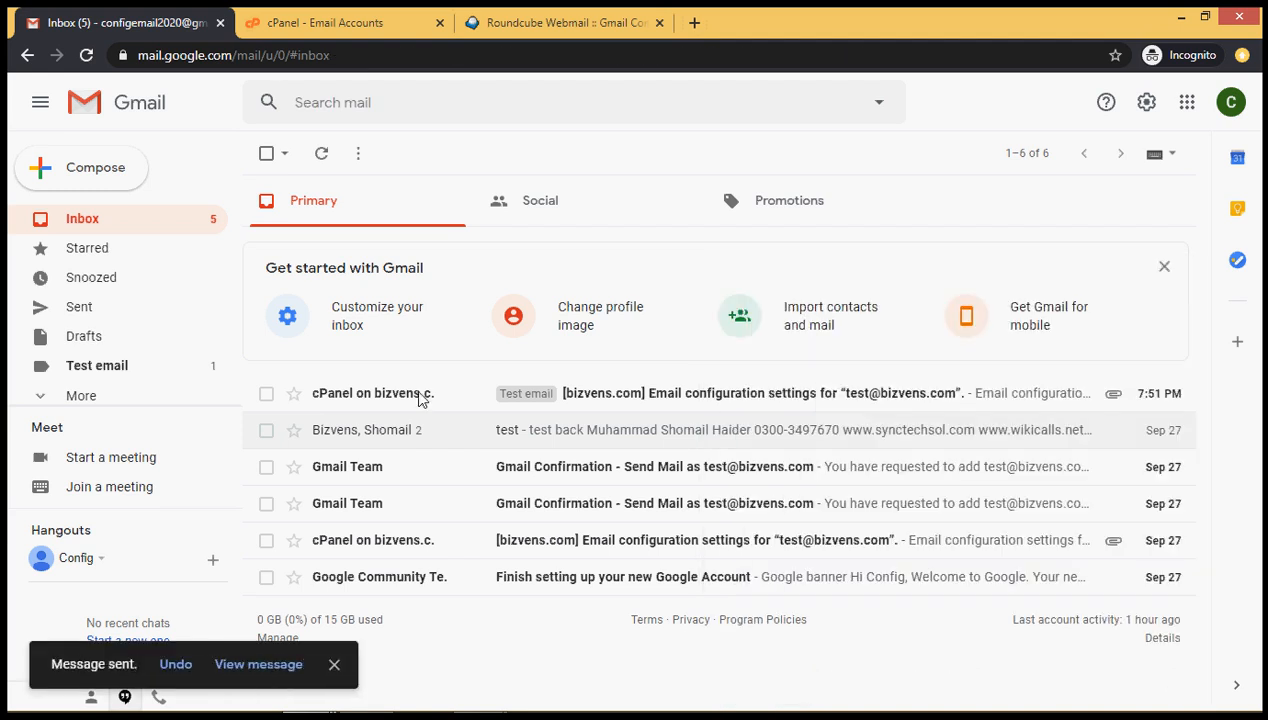
In the recipient's Gmail, refresh the Inbox and open the 'test' message from Test Email account
key(alt+Tab)
key(alt+Tab)
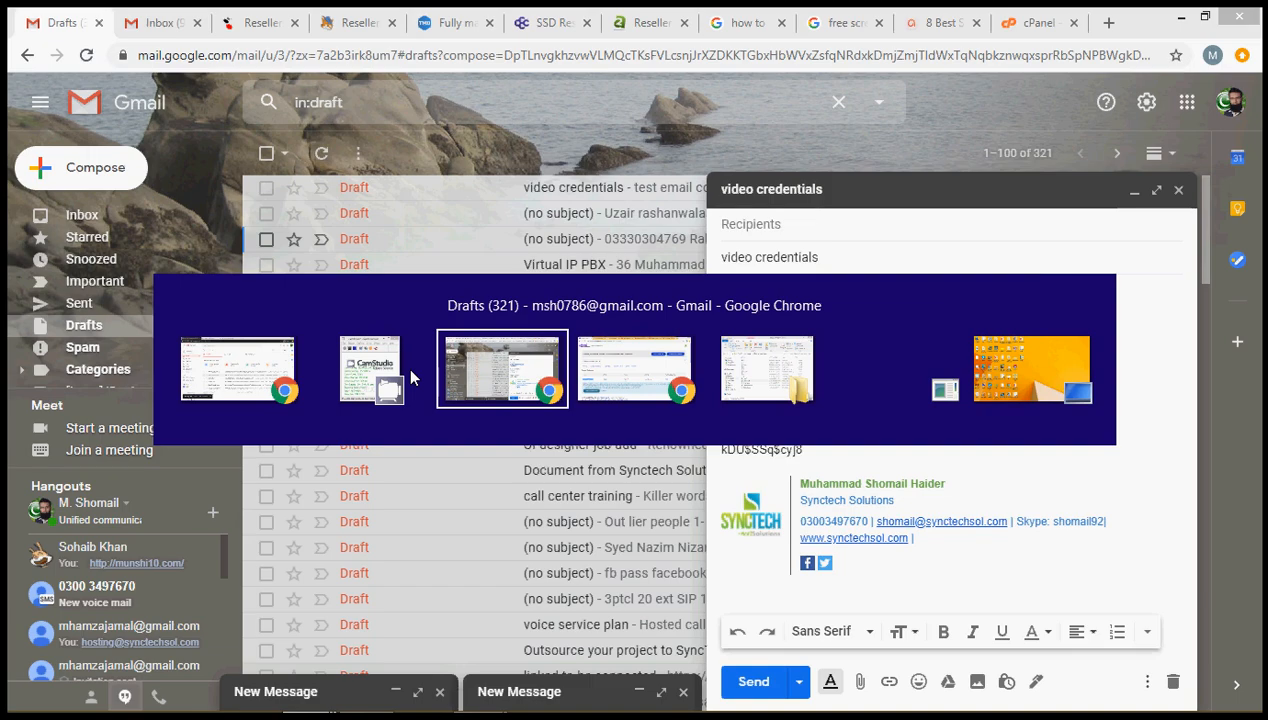
click(1135, 191)
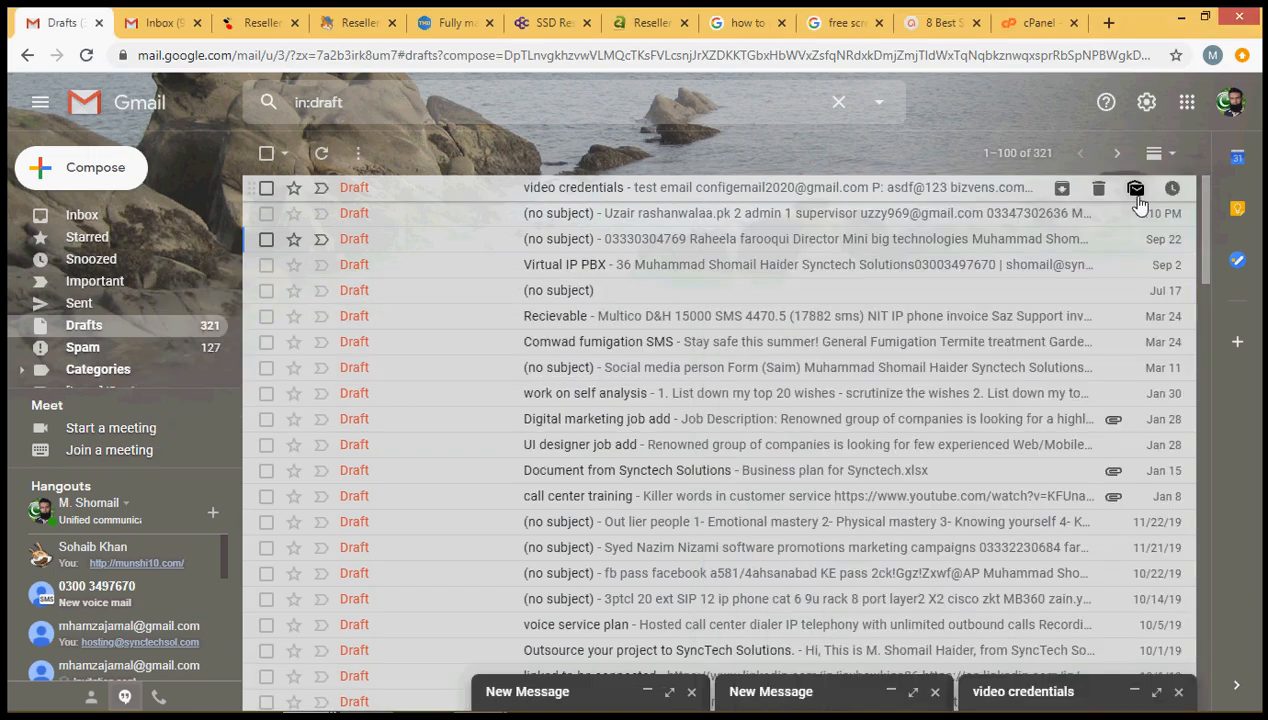
click(104, 210)
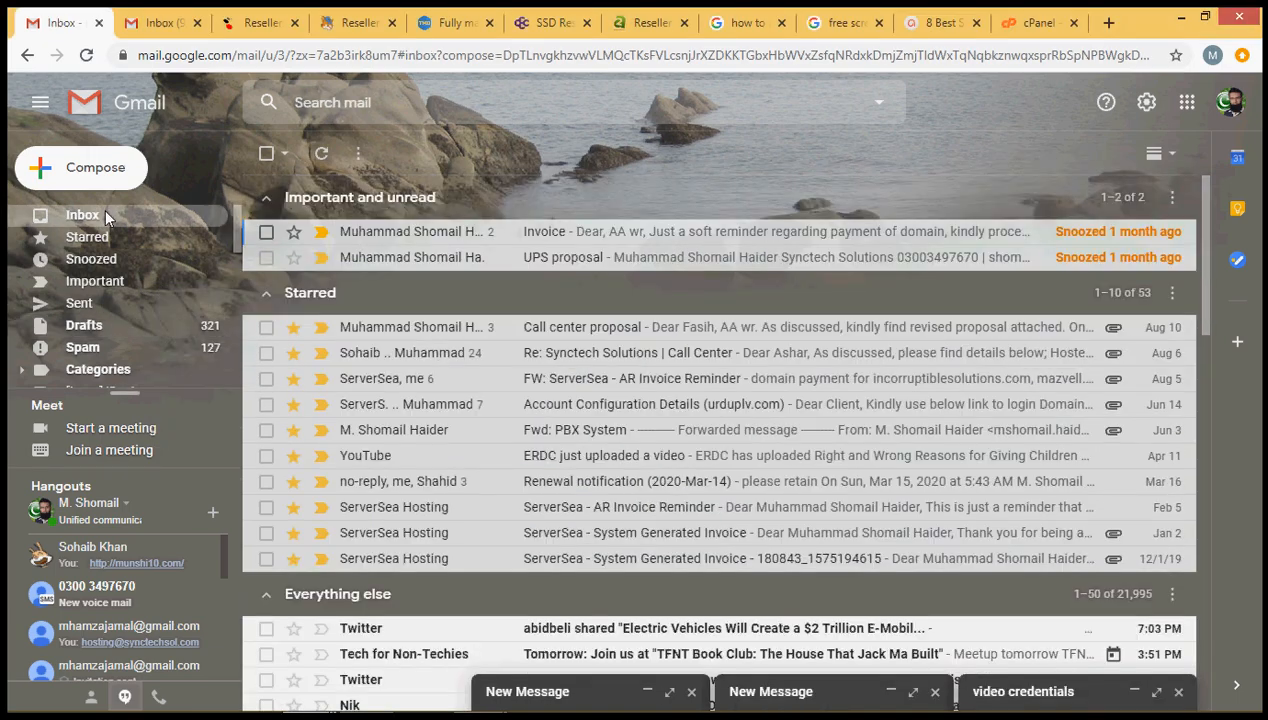
click(323, 155)
key(alt+Tab)
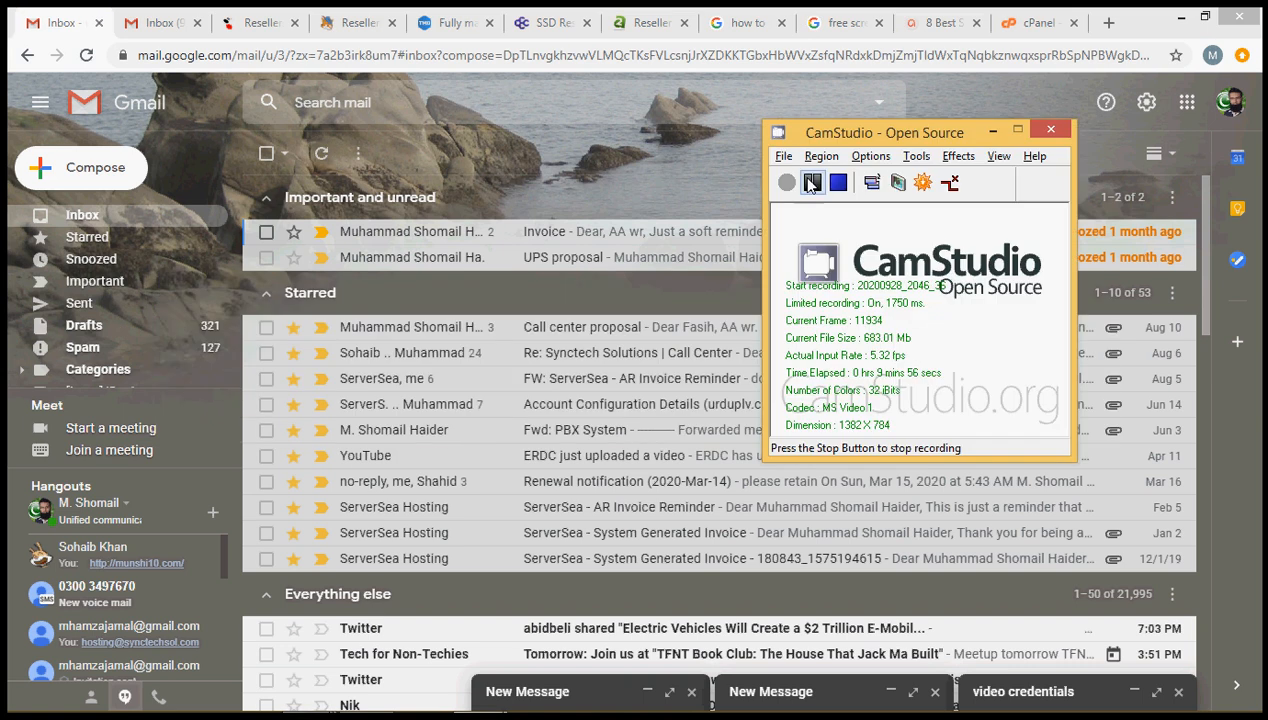
click(811, 183)
click(787, 182)
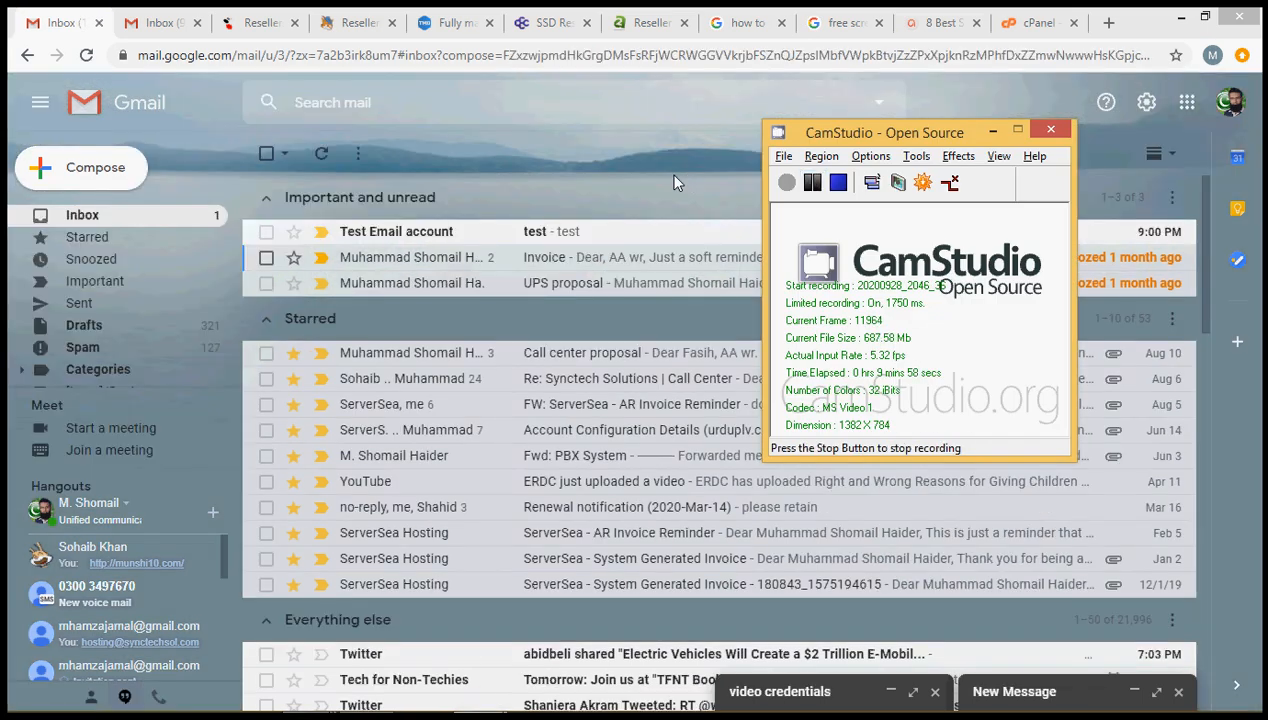
click(674, 183)
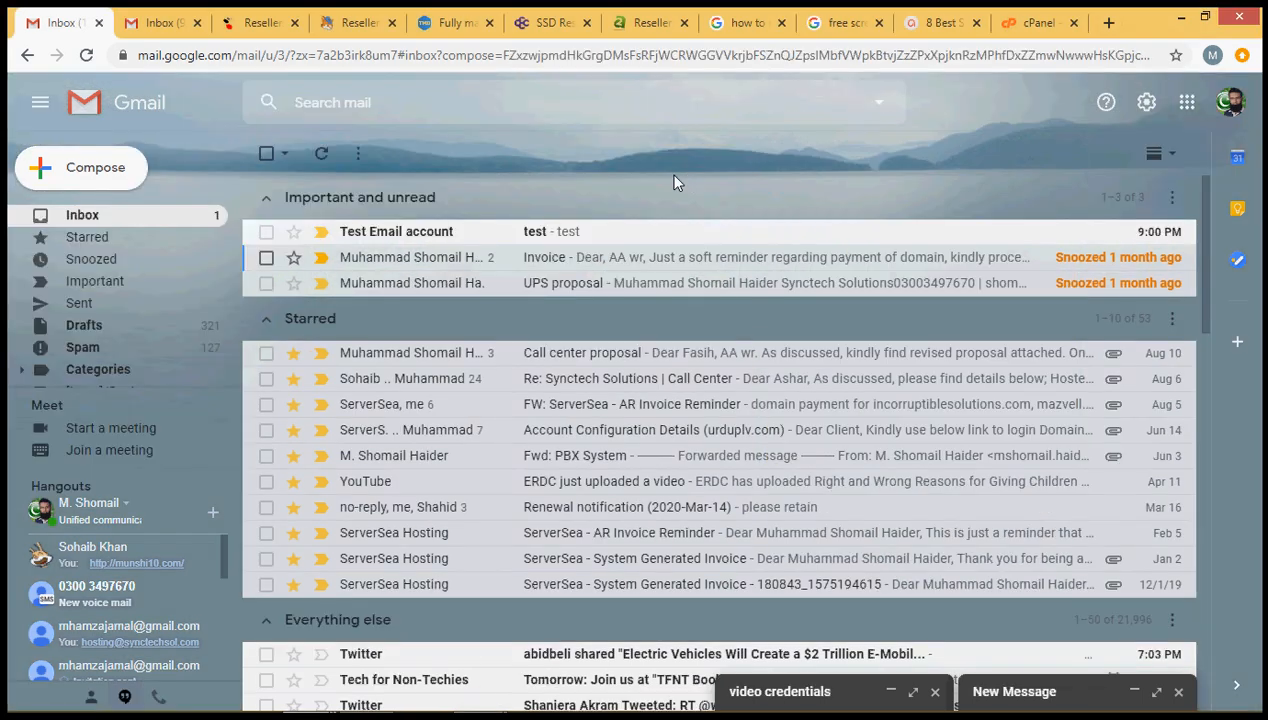
click(636, 244)
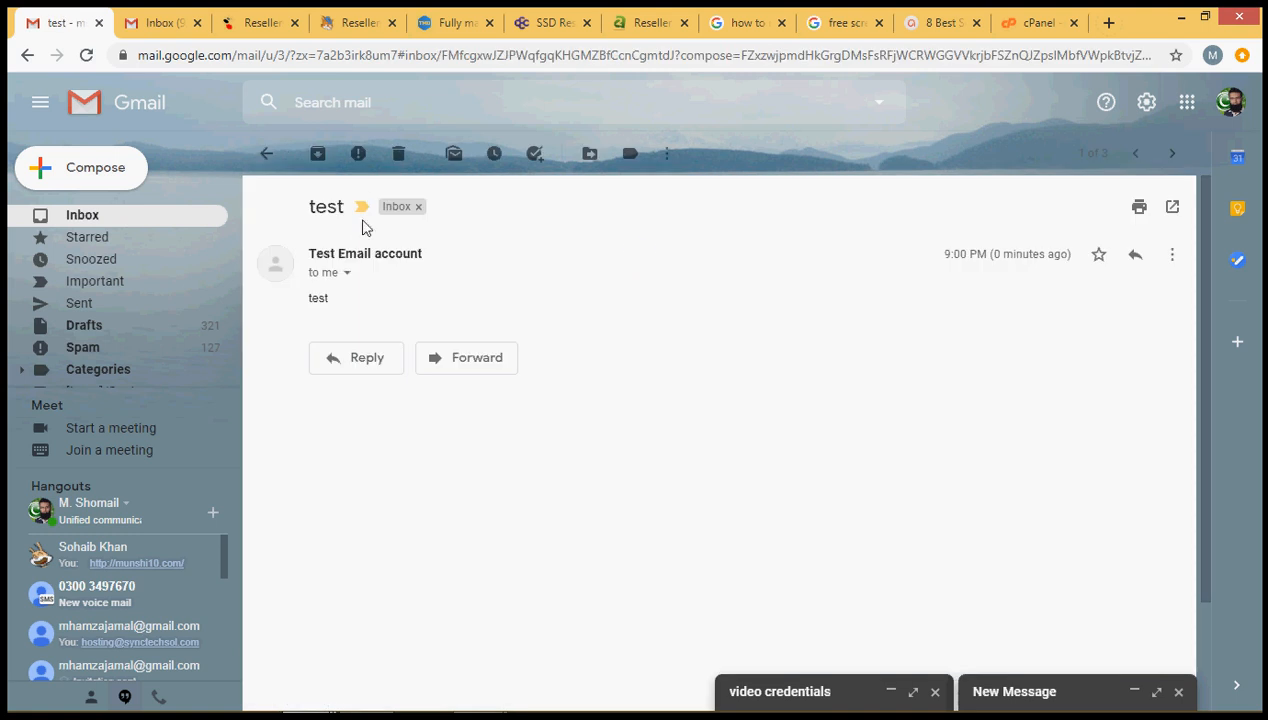
View the sender details of the 'test' message from Test Email account
click(347, 278)
click(347, 278)
click(347, 278)
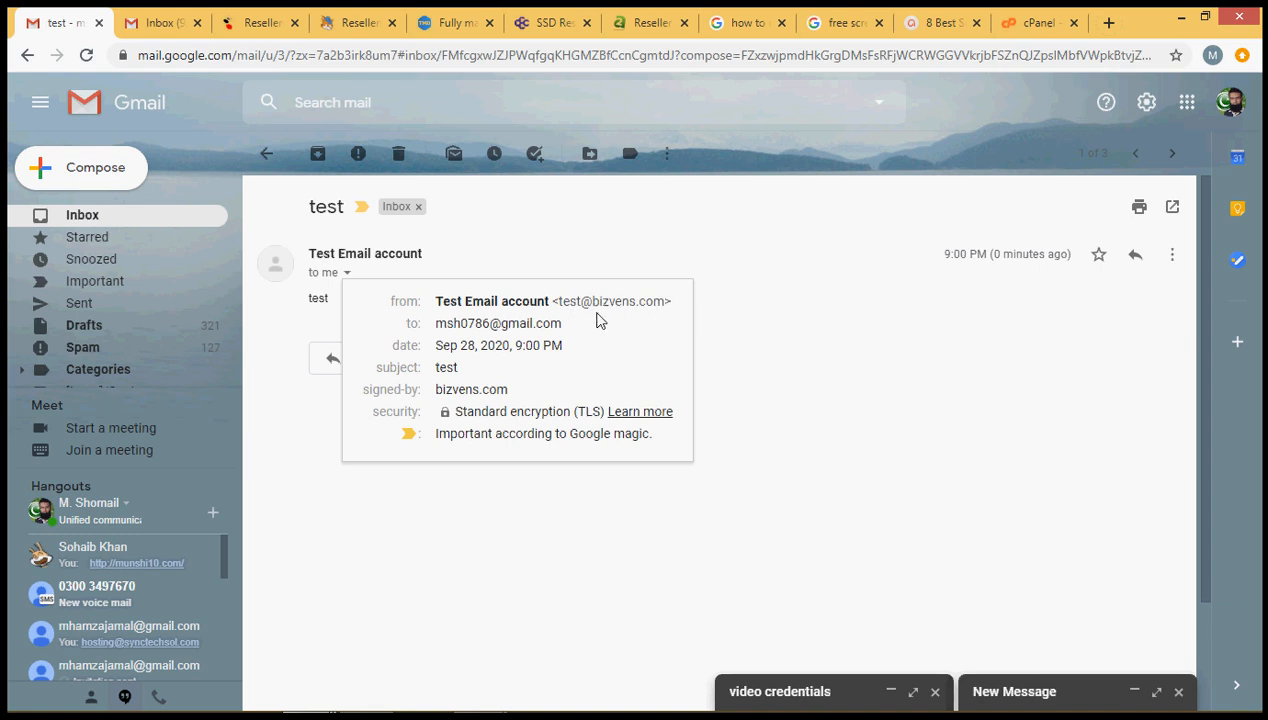
click(734, 330)
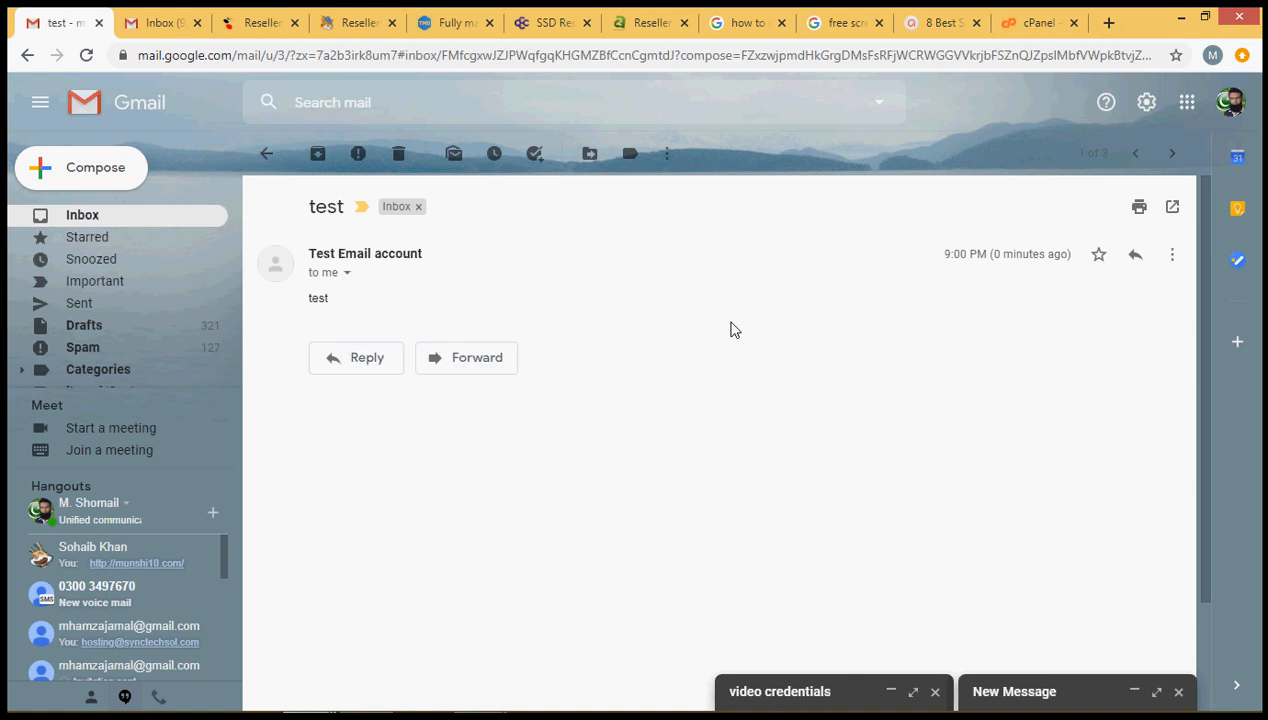
Reply 'test back' to the Test Email account and send it
click(370, 362)
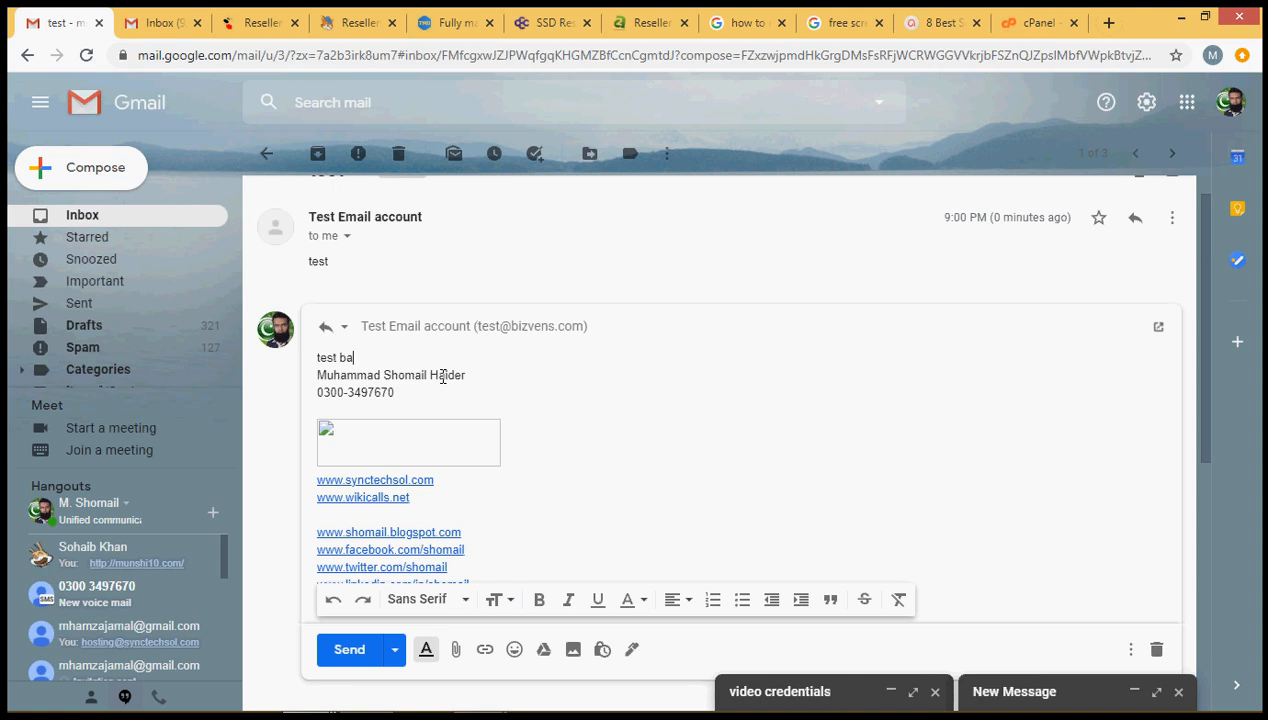
key(Return)
mouse_move(140, 712)
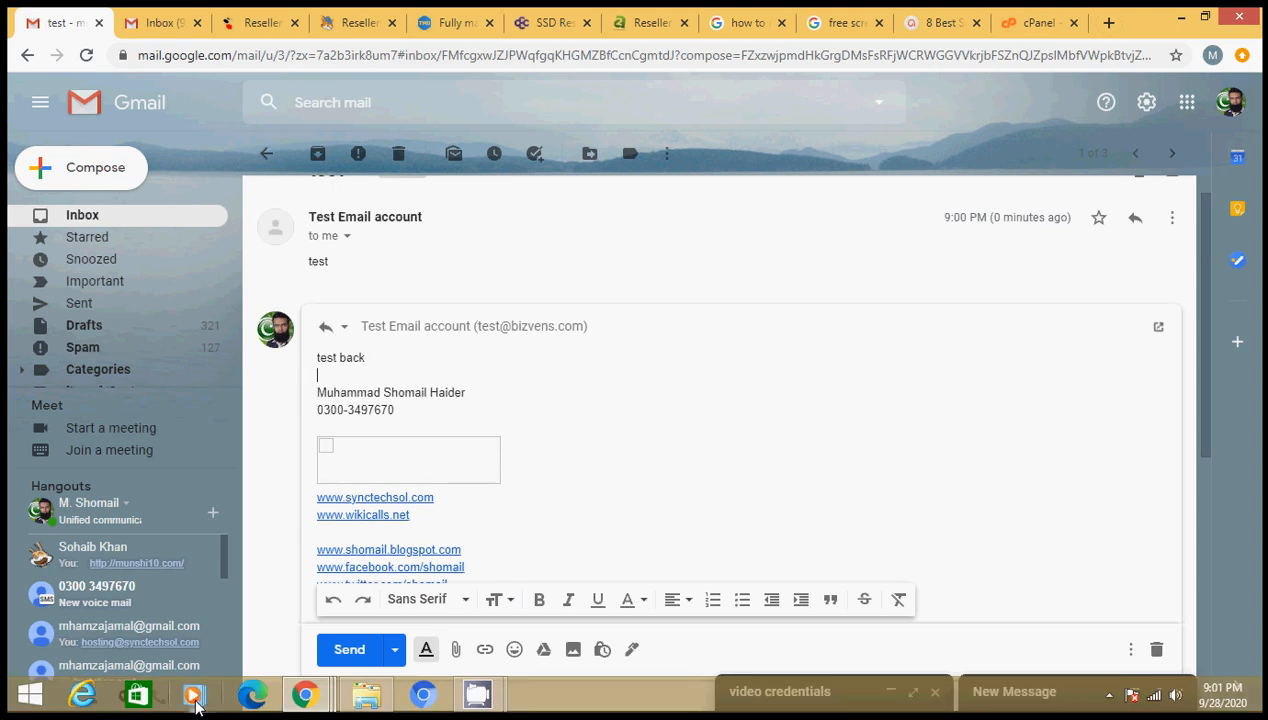
click(349, 650)
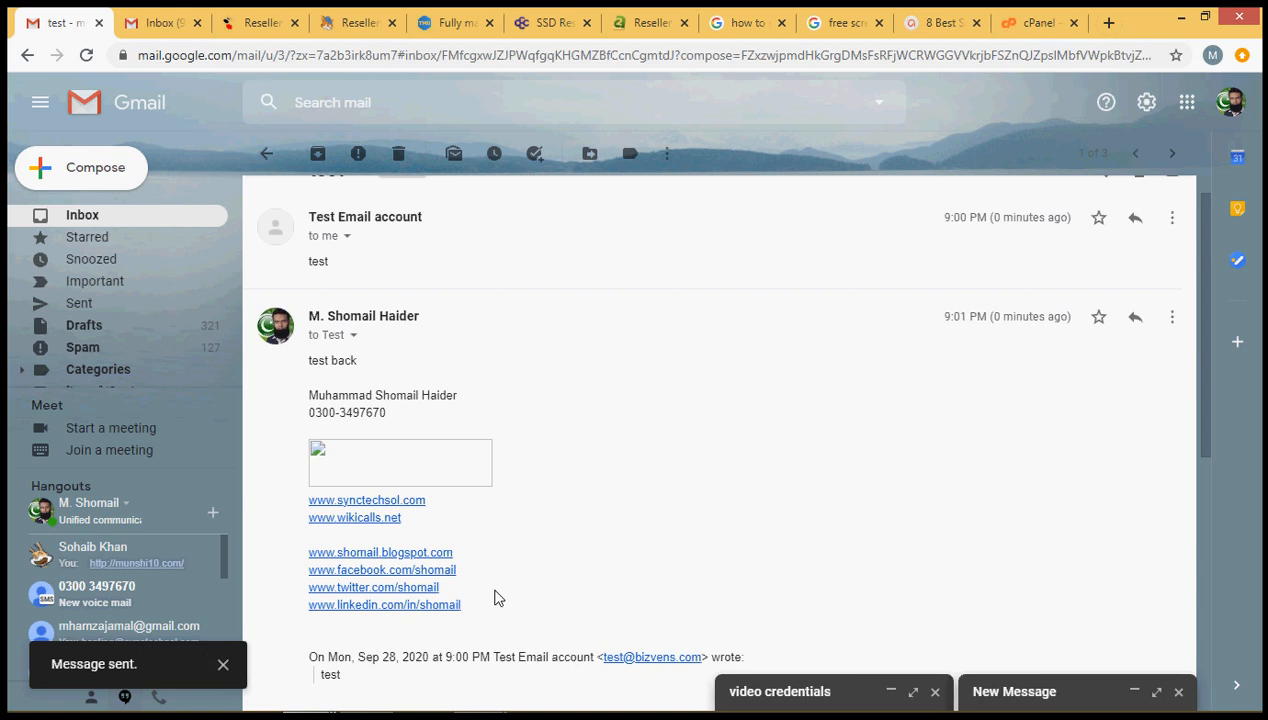
key(alt+Tab)
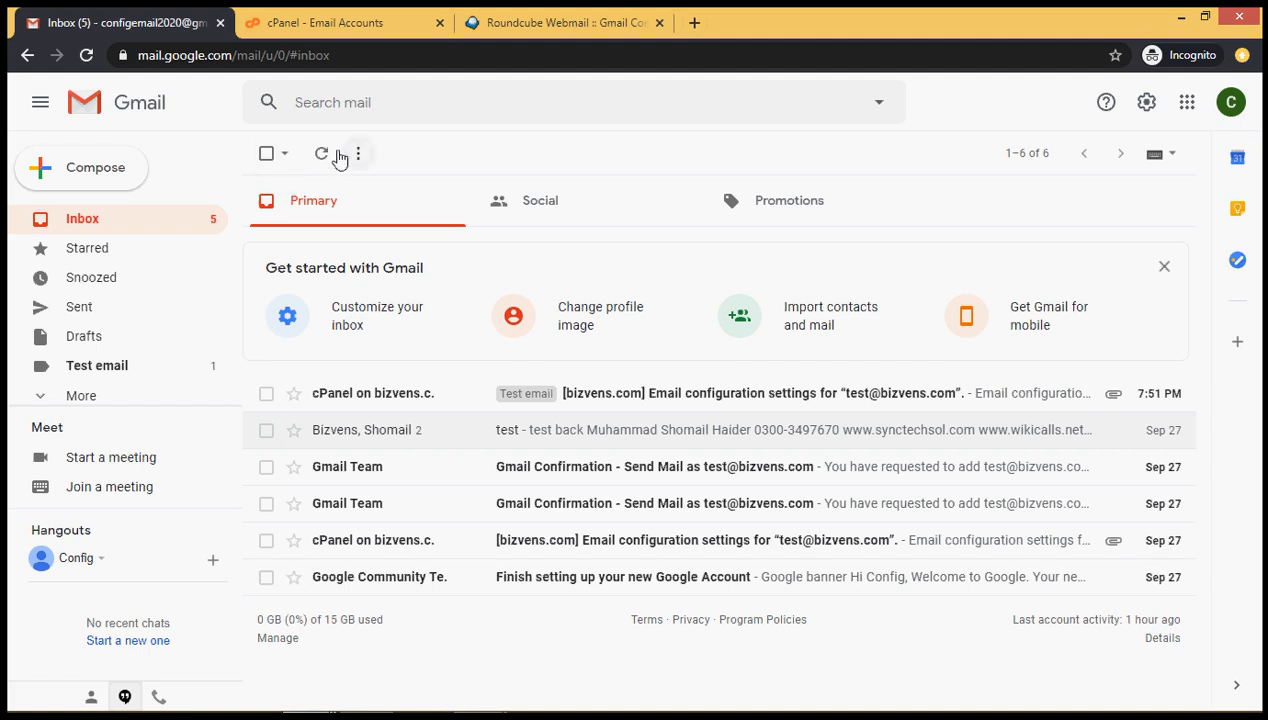
Refresh and reload Gmail until the 'test back' reply arrives under the Test email label
click(322, 154)
click(322, 154)
click(322, 154)
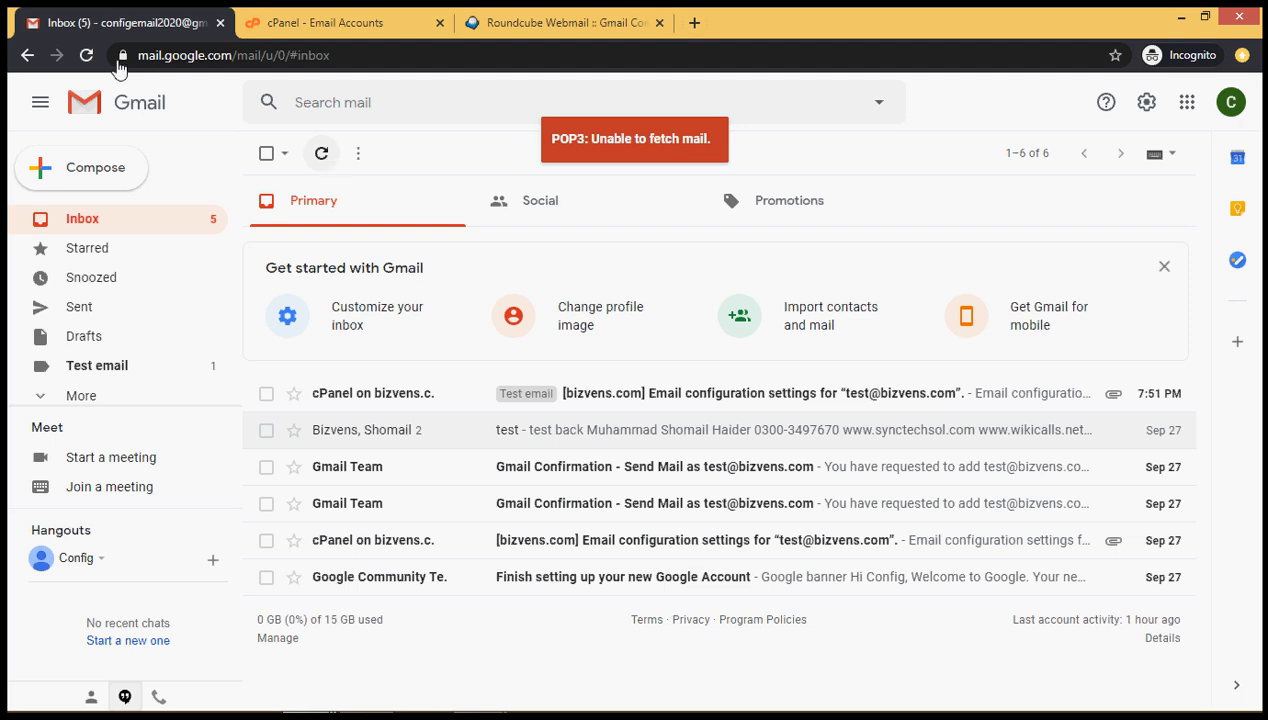
click(85, 62)
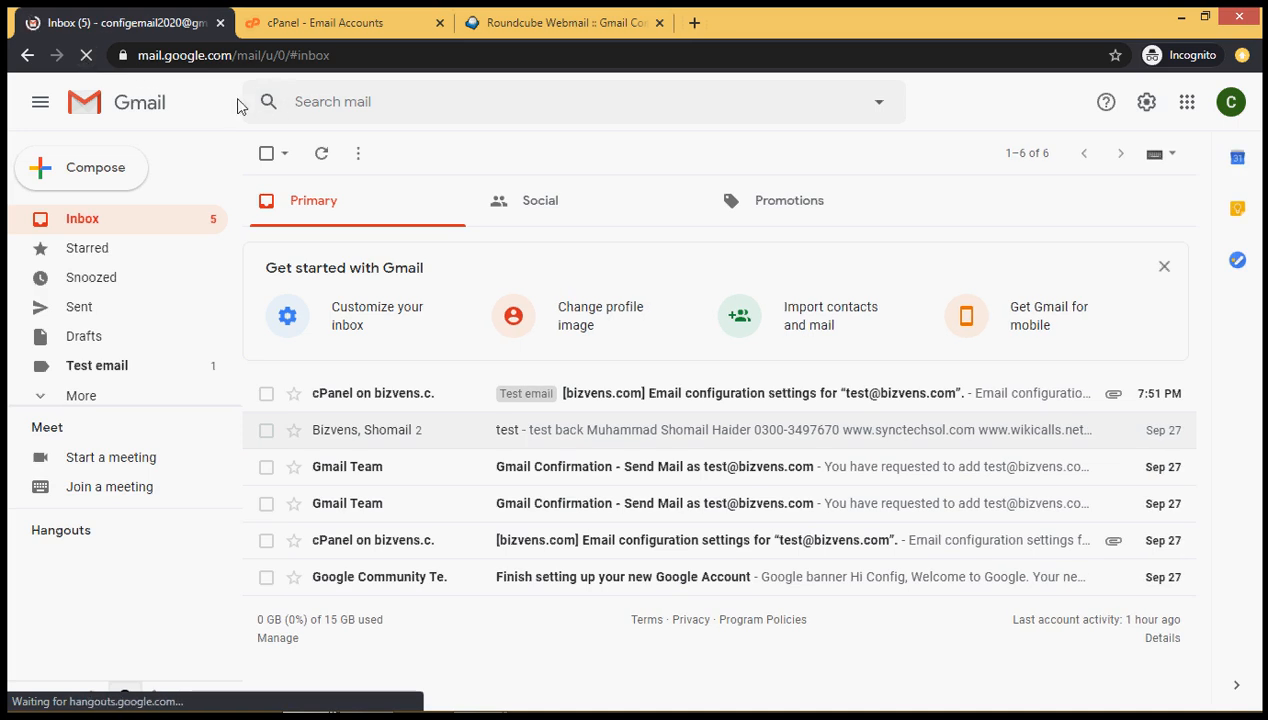
click(322, 155)
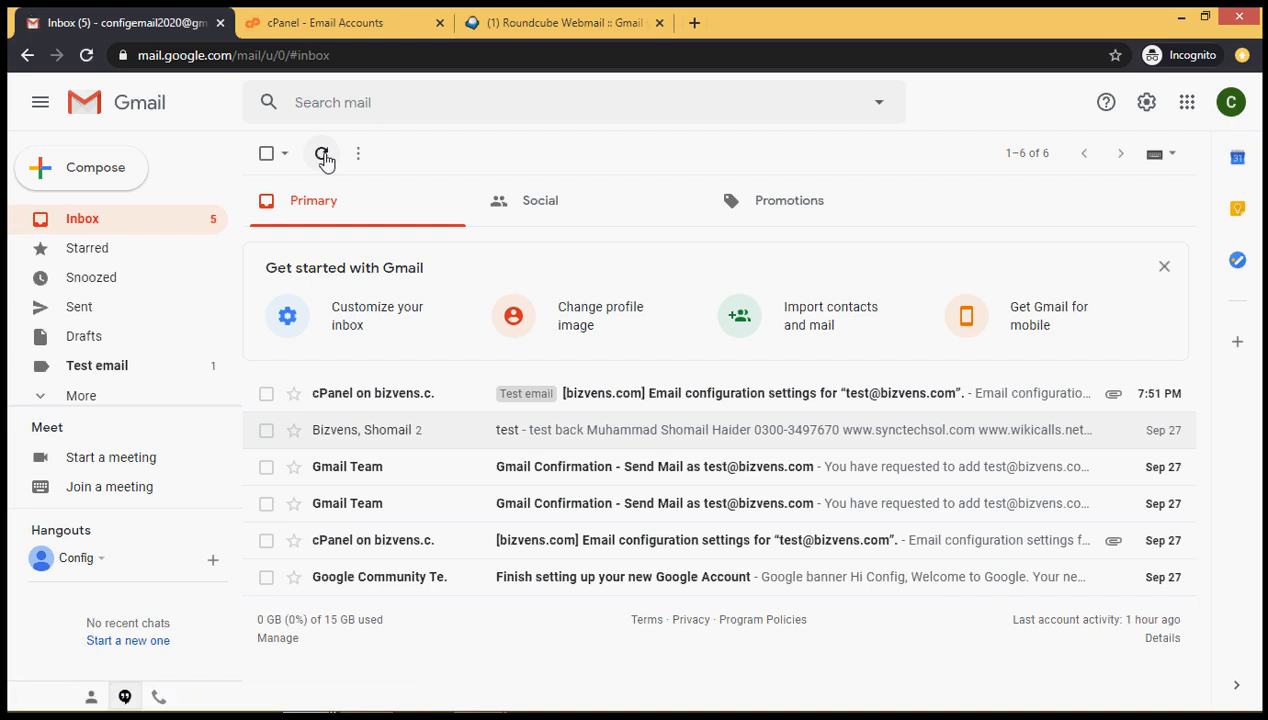
key(alt+Tab)
key(alt+Tab)
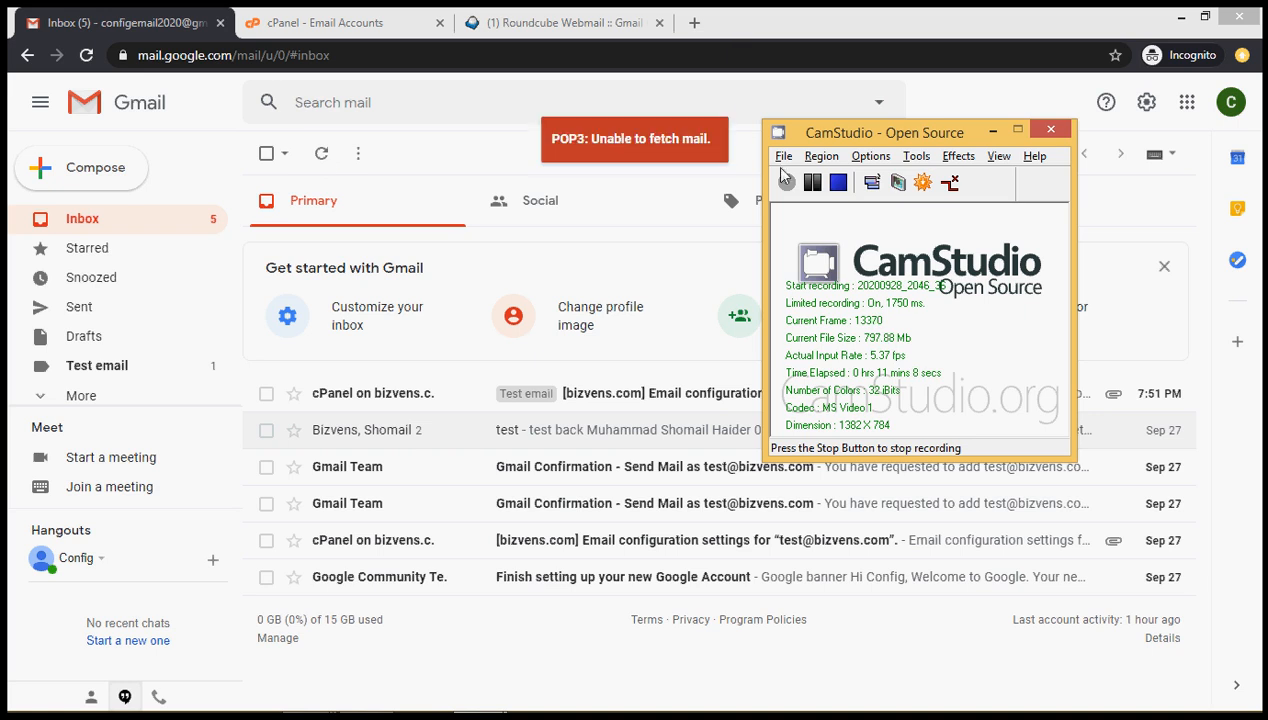
click(812, 182)
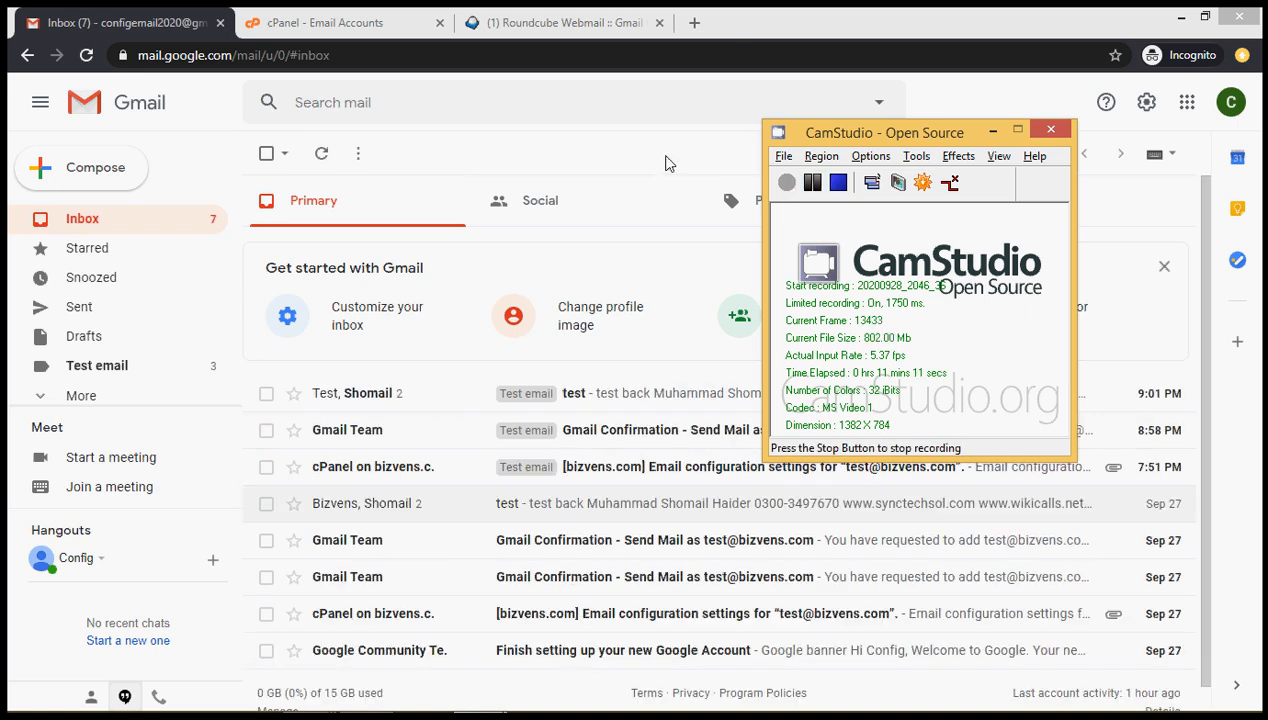
click(669, 163)
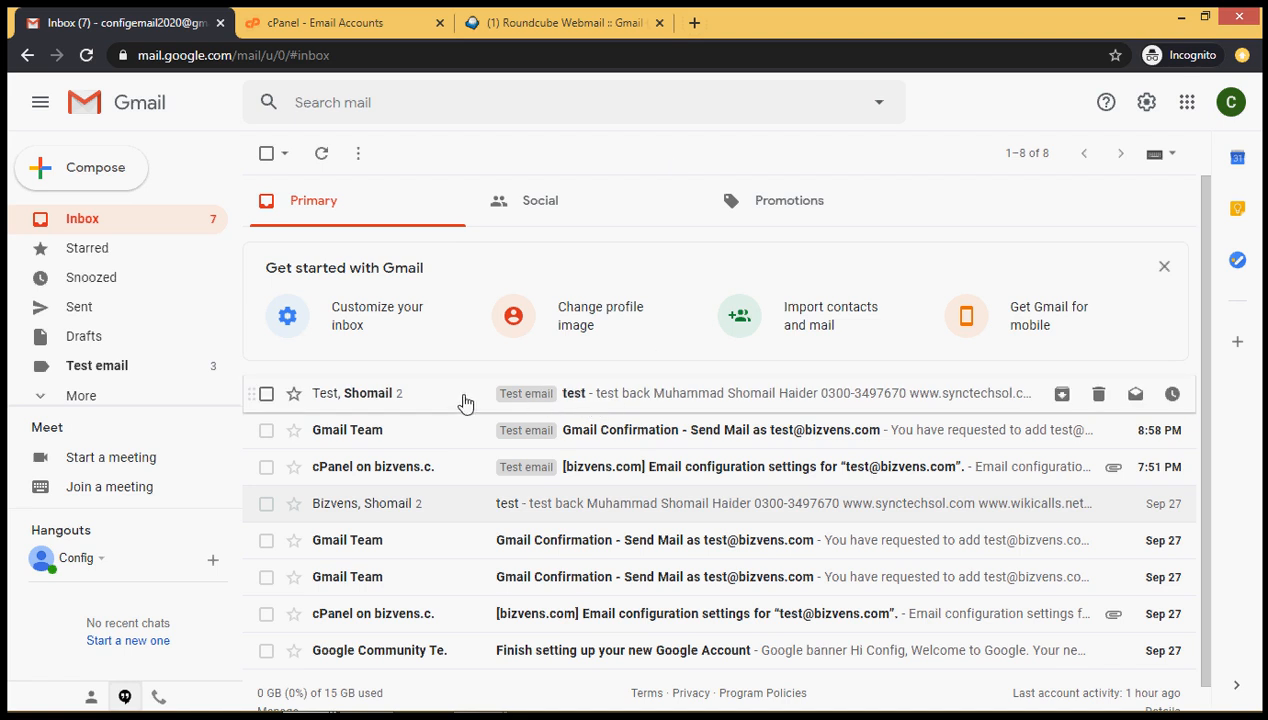
Open the 'test' thread and expand the 'test back' reply's details showing recipient Test Email account
click(380, 403)
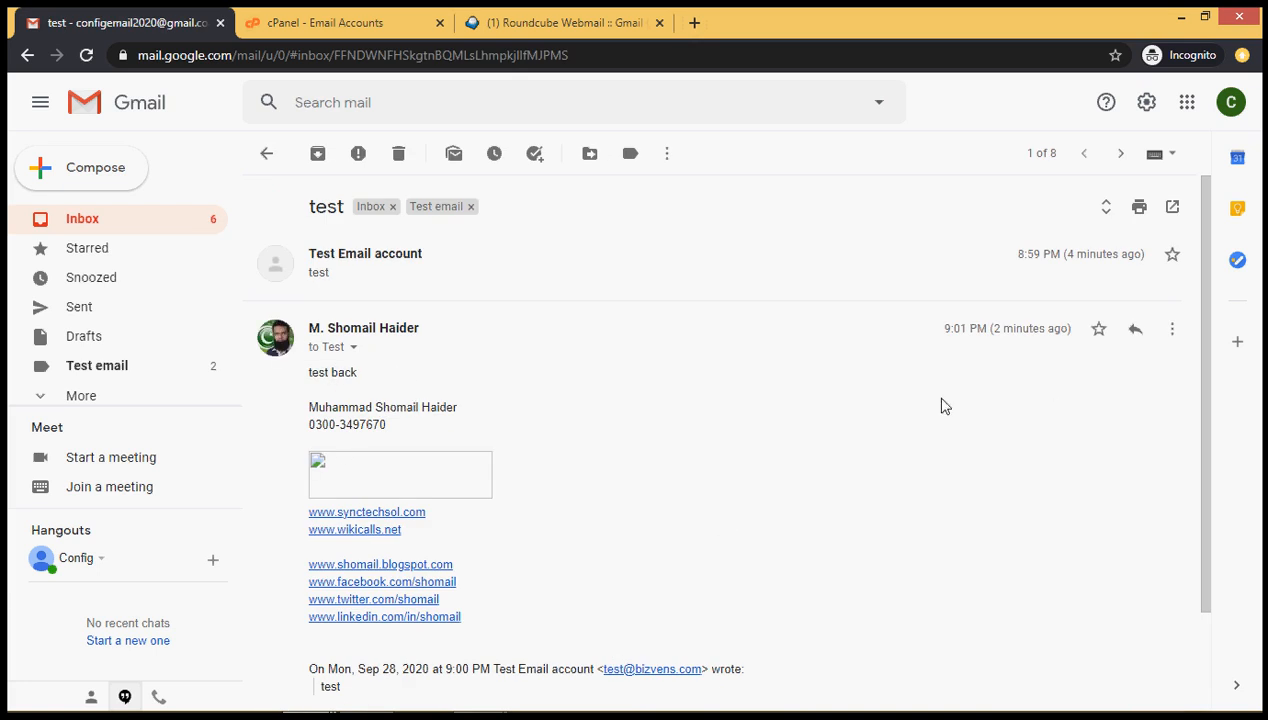
click(353, 350)
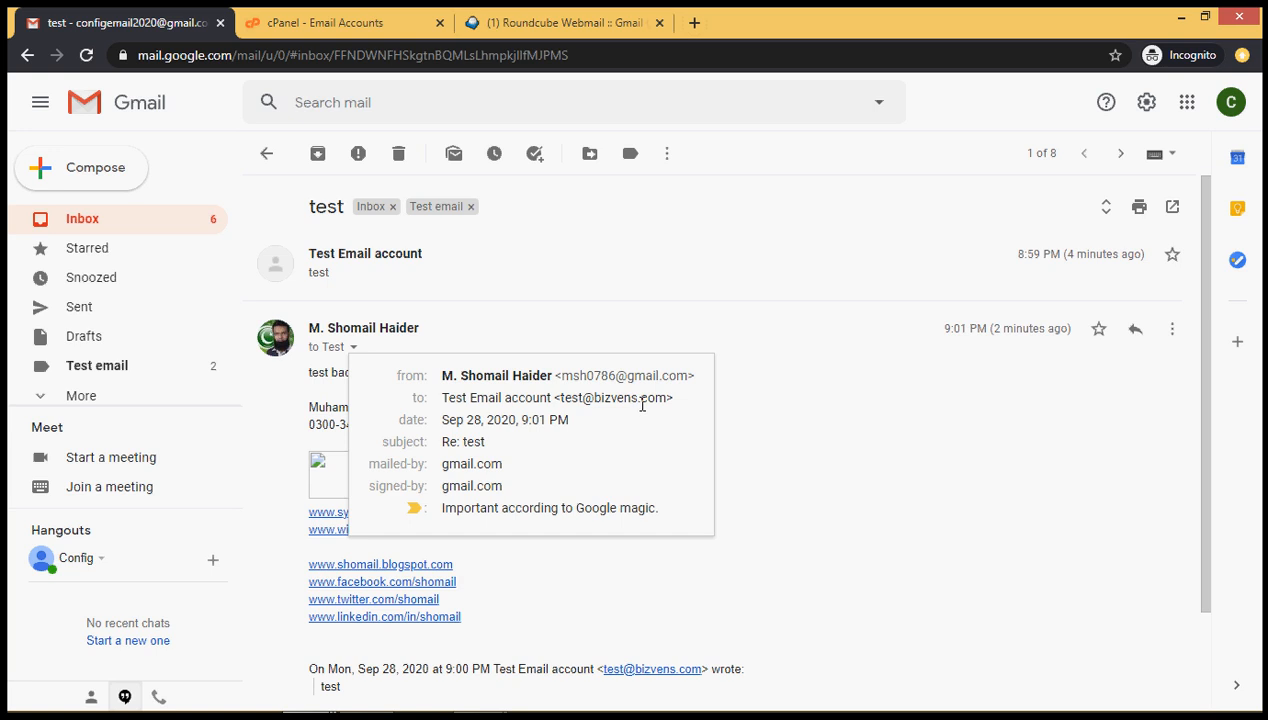
mouse_move(640, 403)
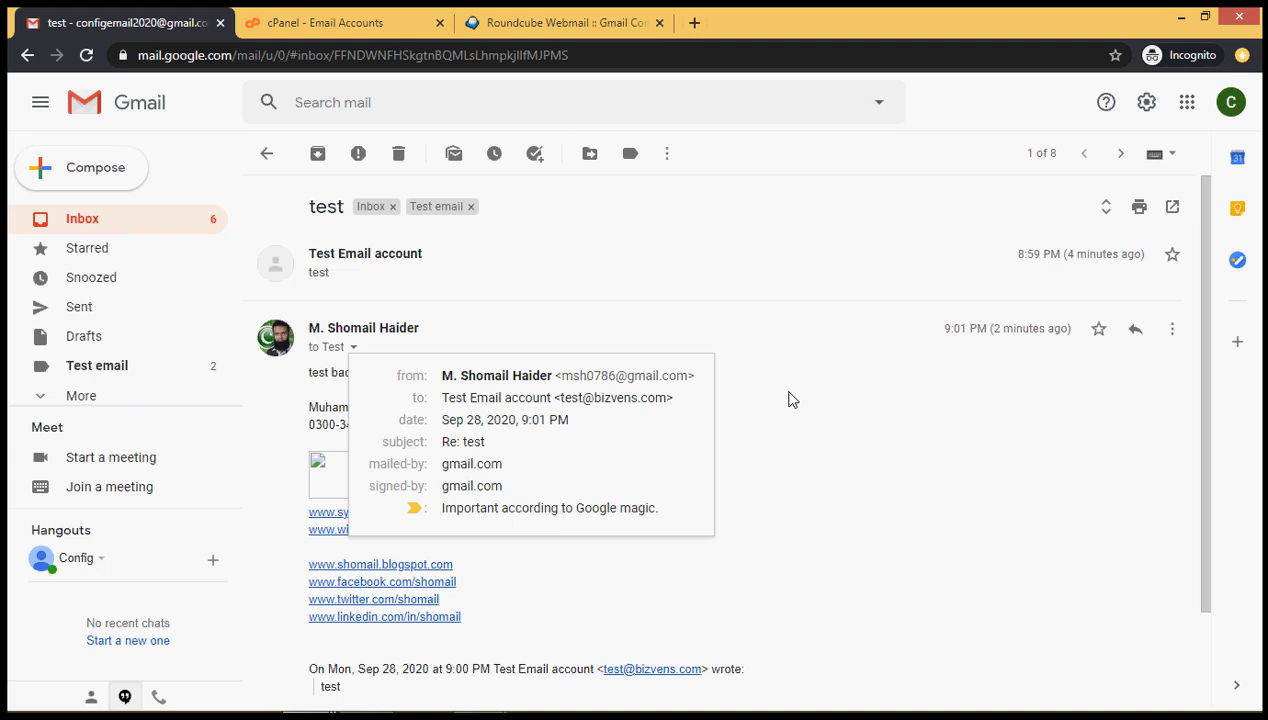
click(508, 14)
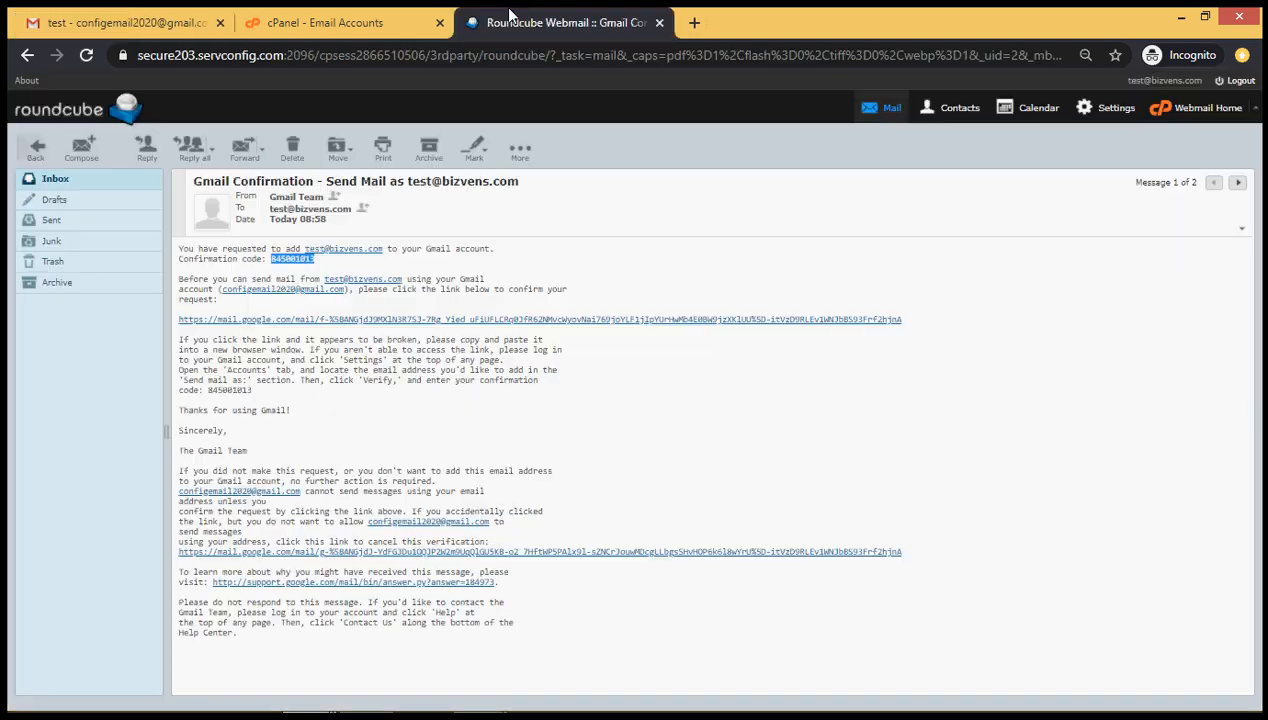
click(82, 181)
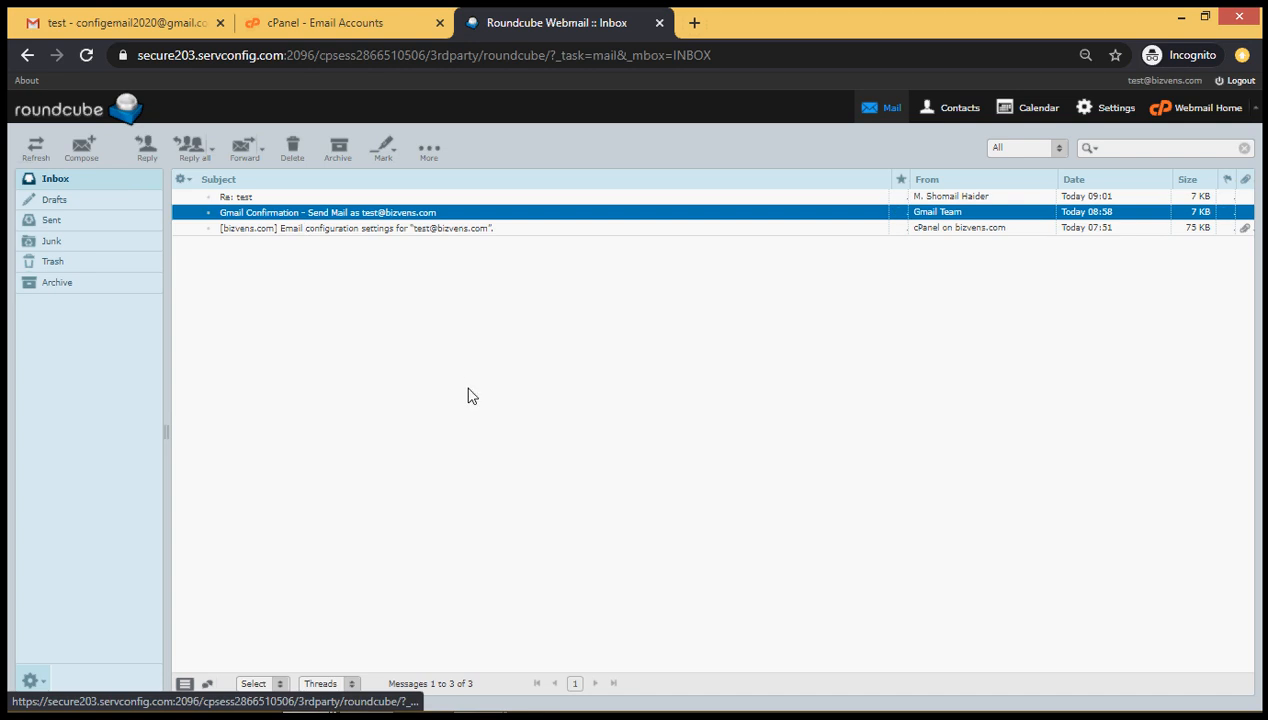
mouse_move(605, 716)
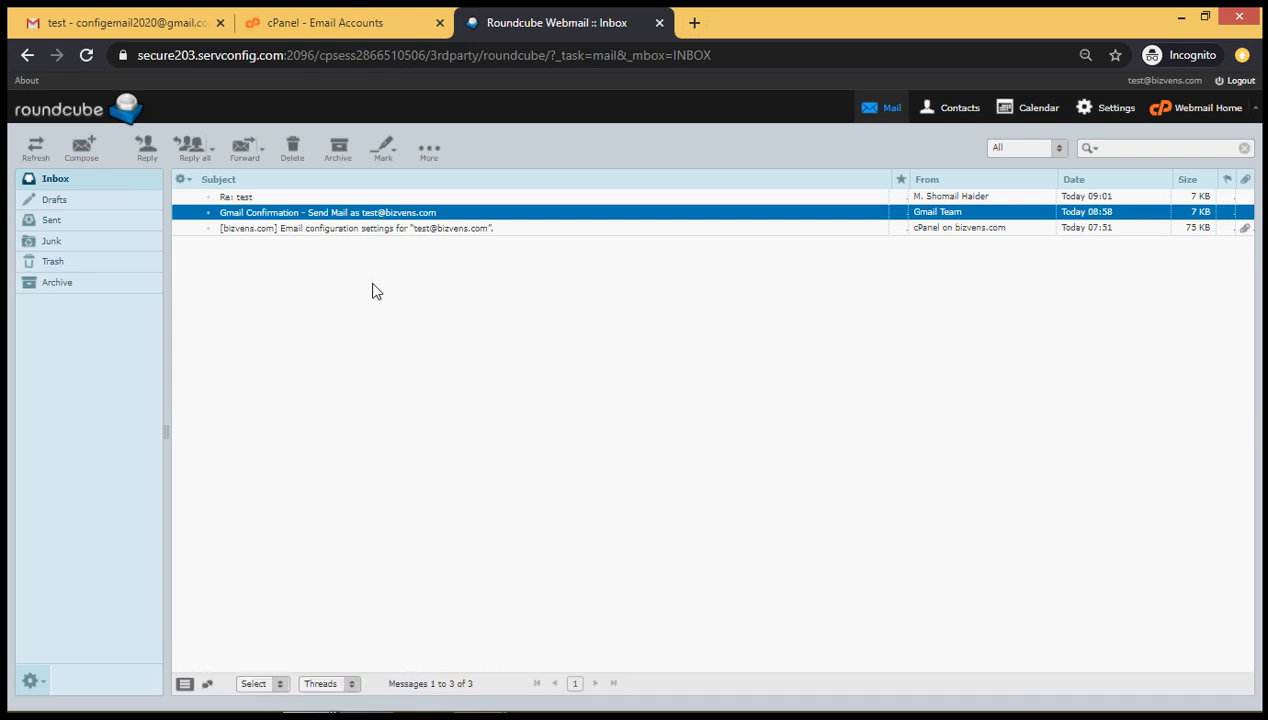
click(332, 199)
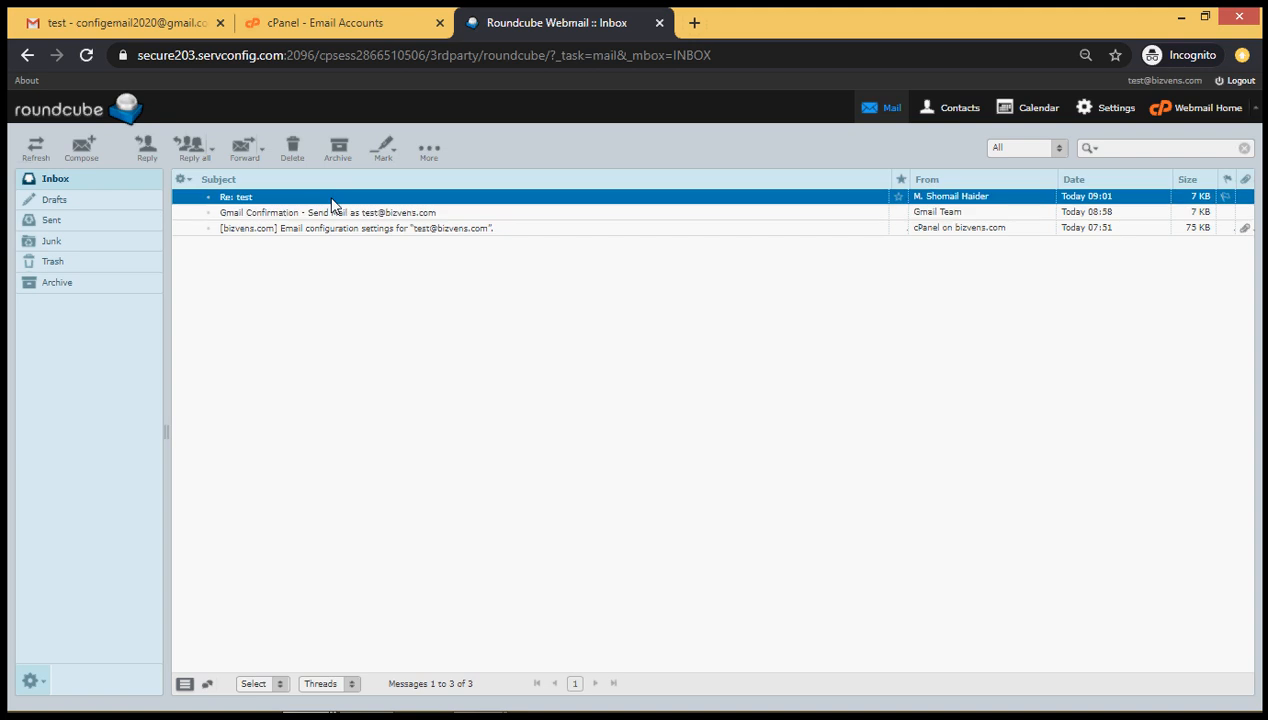
double_click(332, 203)
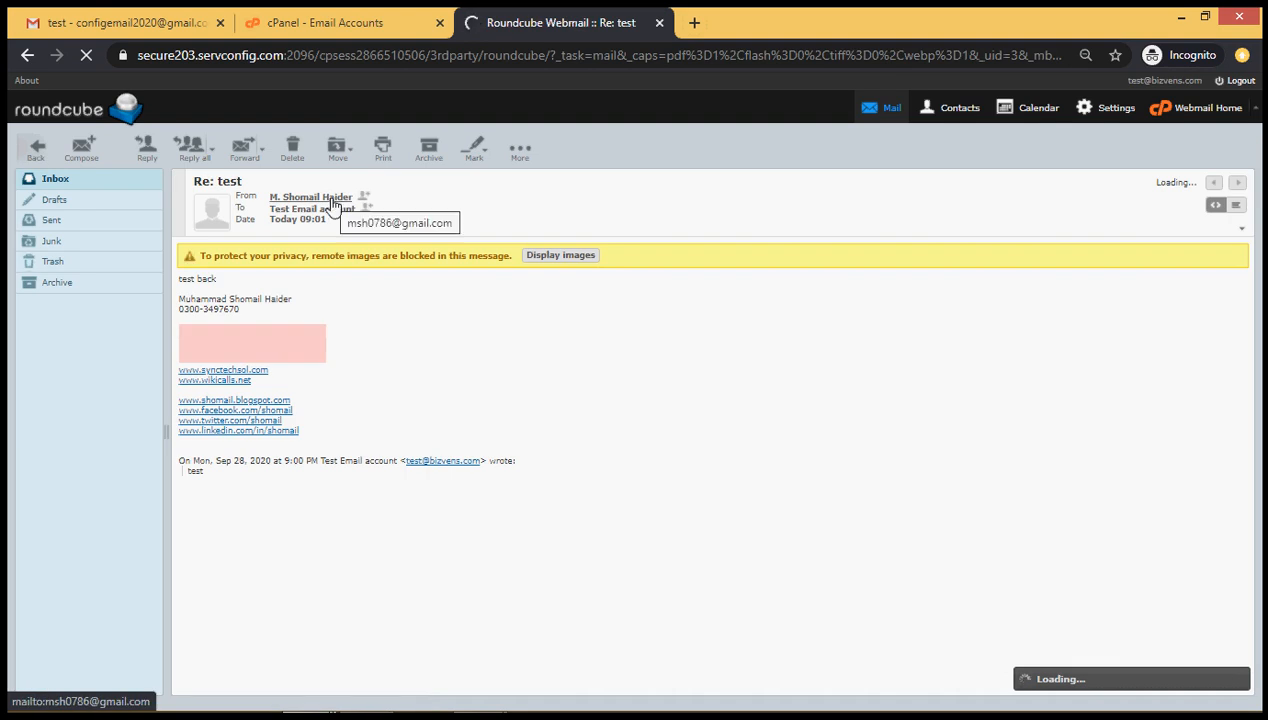
click(331, 199)
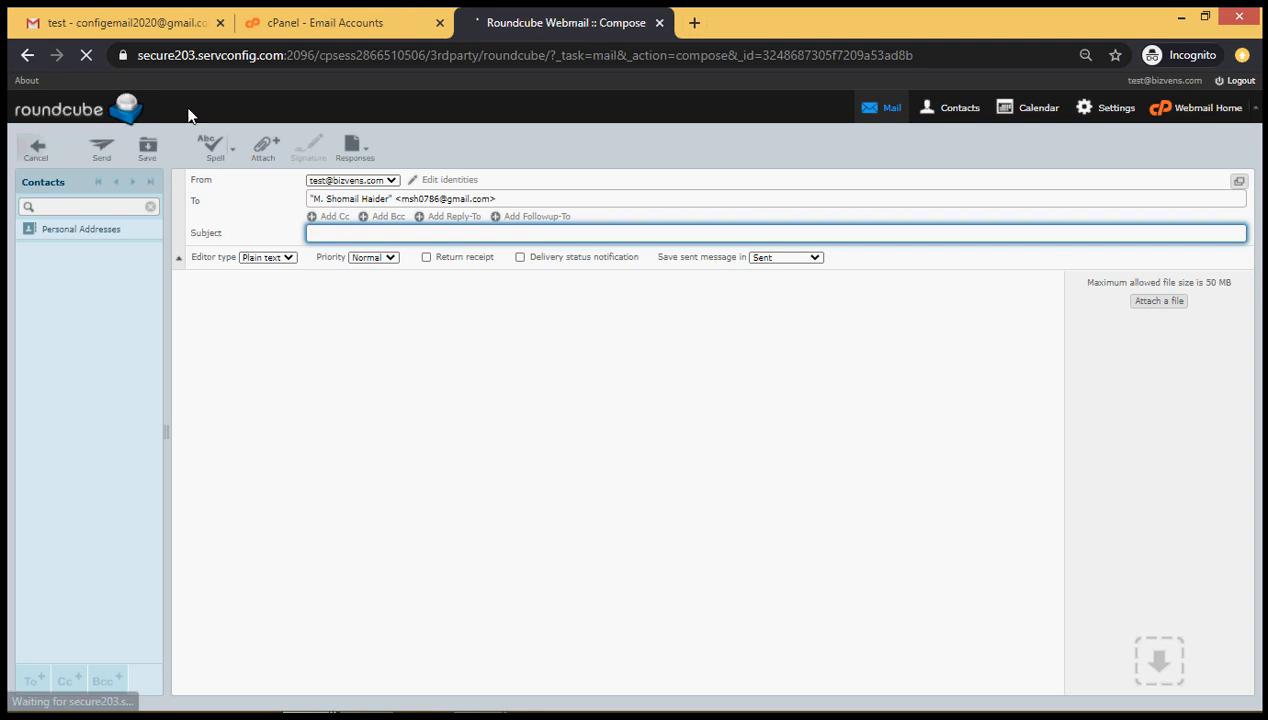
click(659, 22)
click(140, 27)
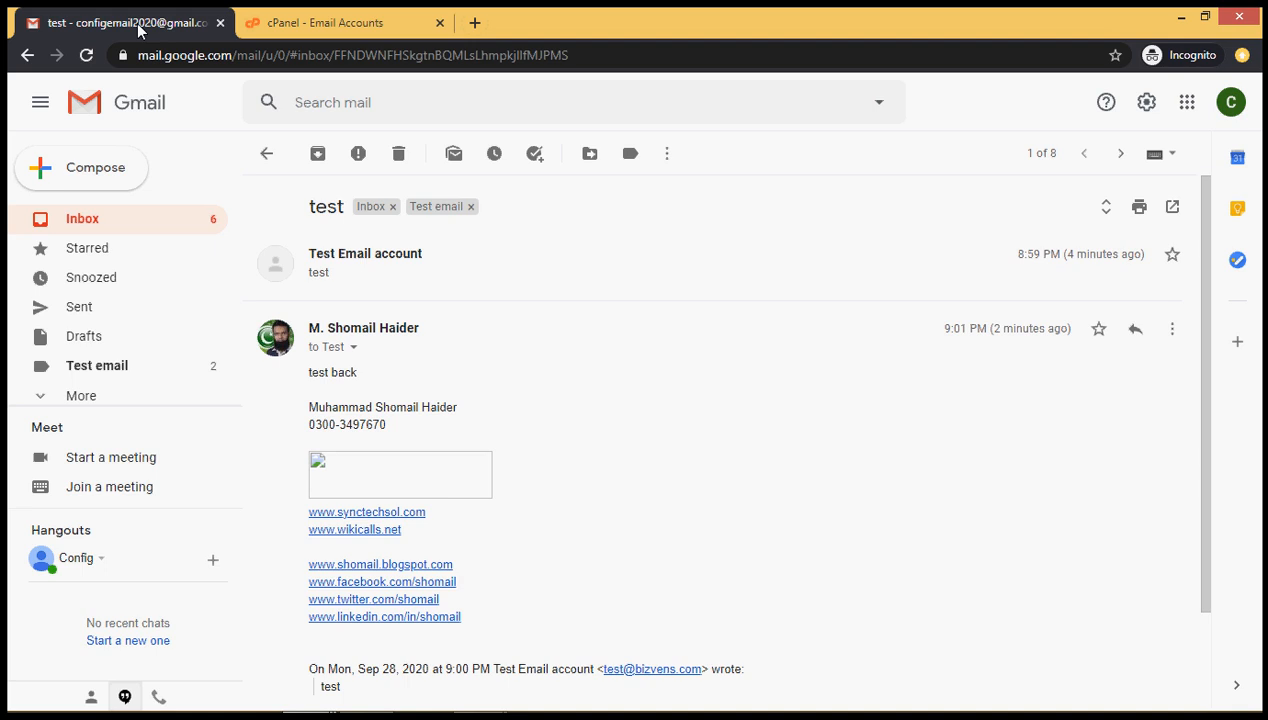
click(98, 229)
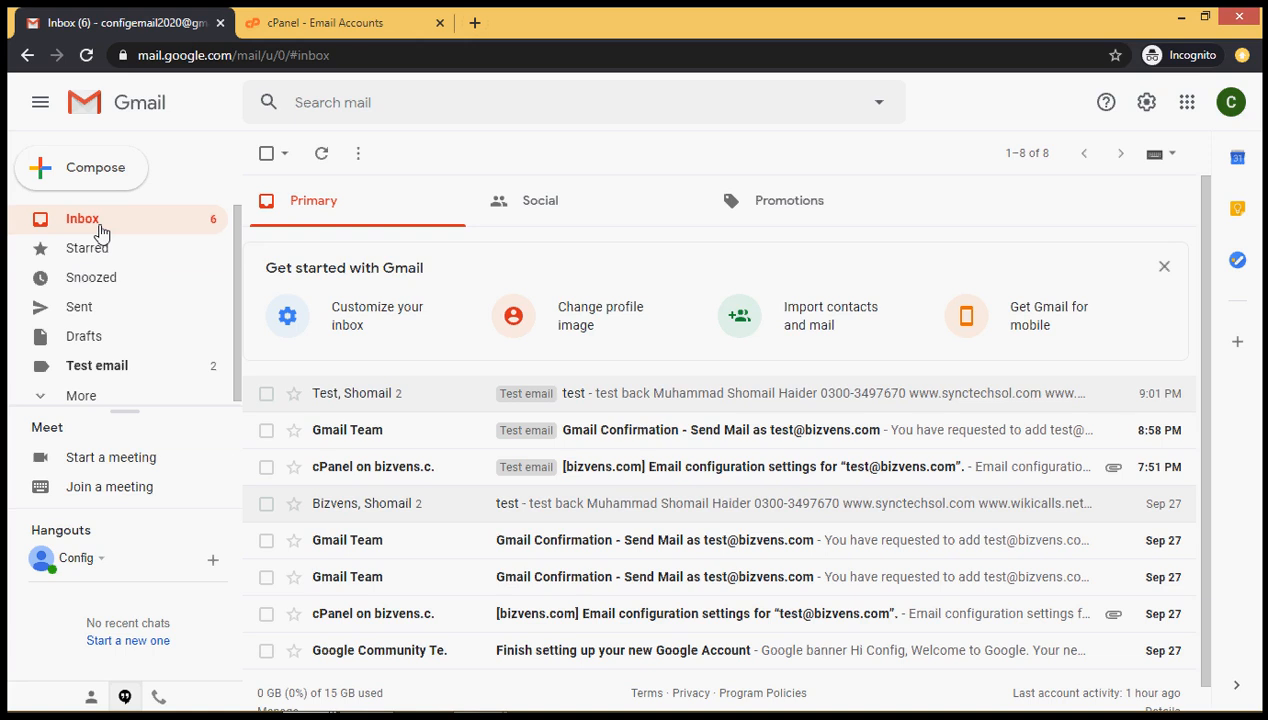
key(alt+Tab)
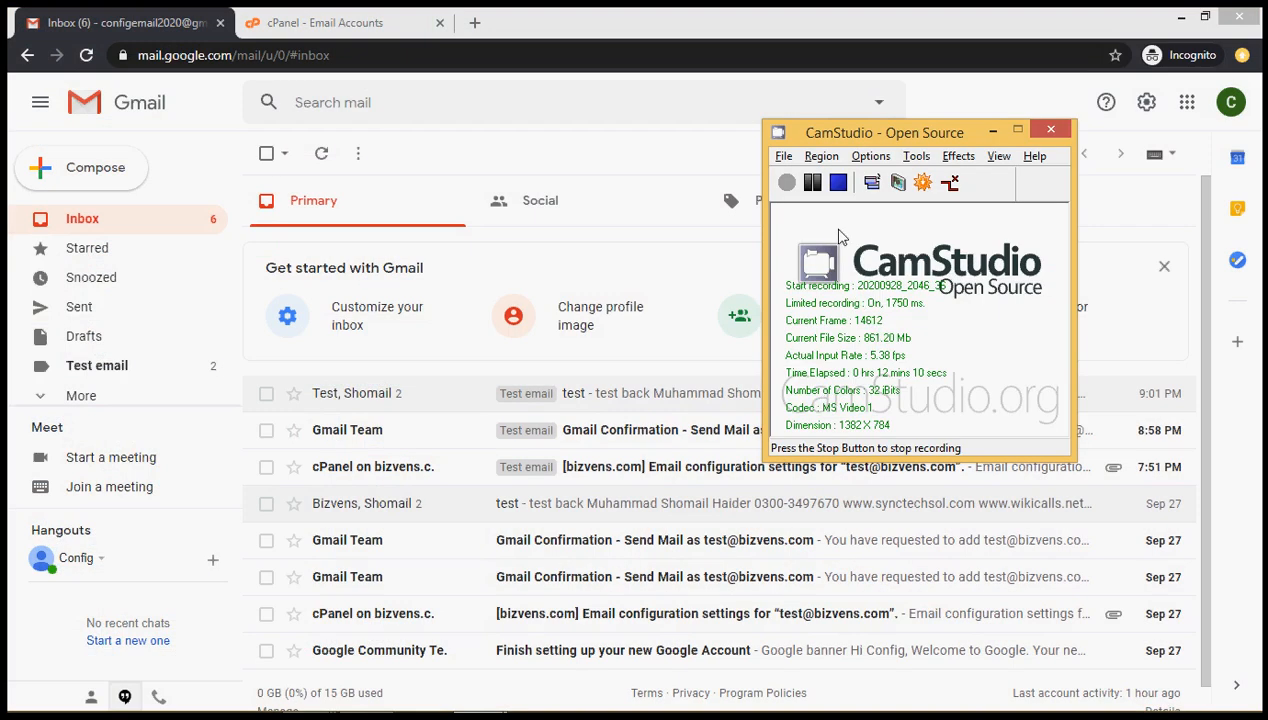